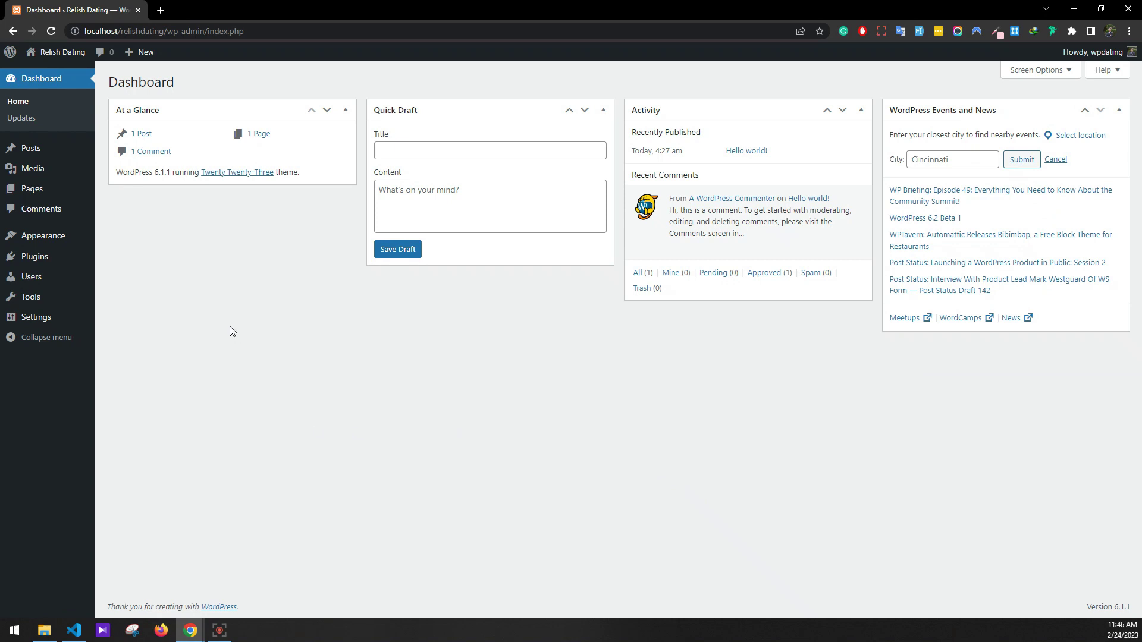
Go to the Settings section of the WordPress admin from the Dashboard
mouse_move(52, 322)
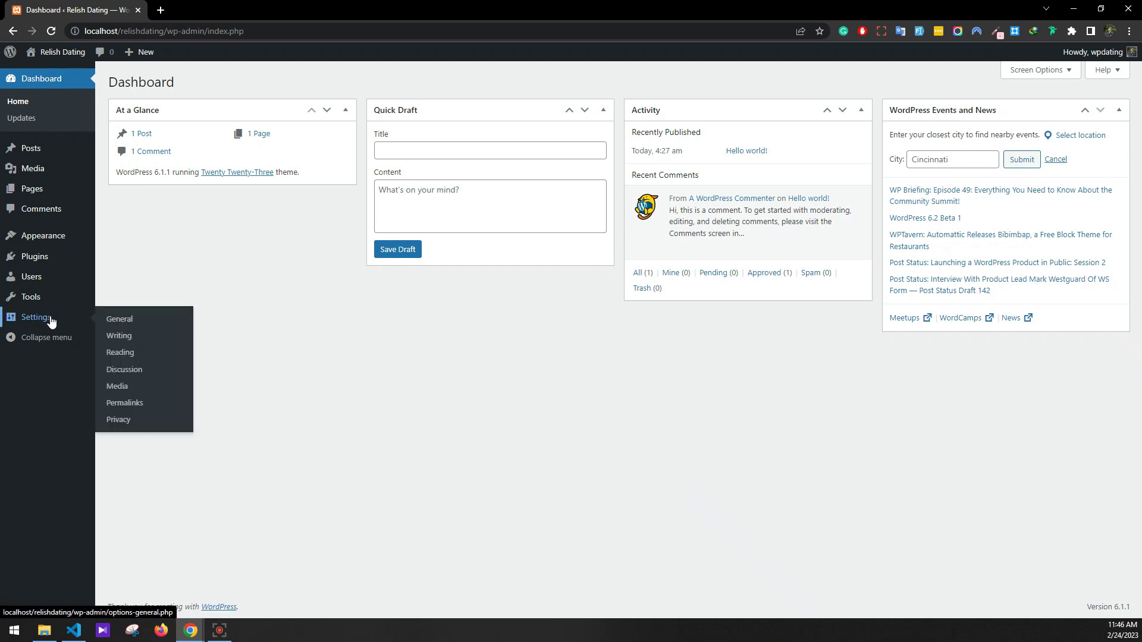
Enable 'Anyone can register' in General settings and save the changes
click(121, 322)
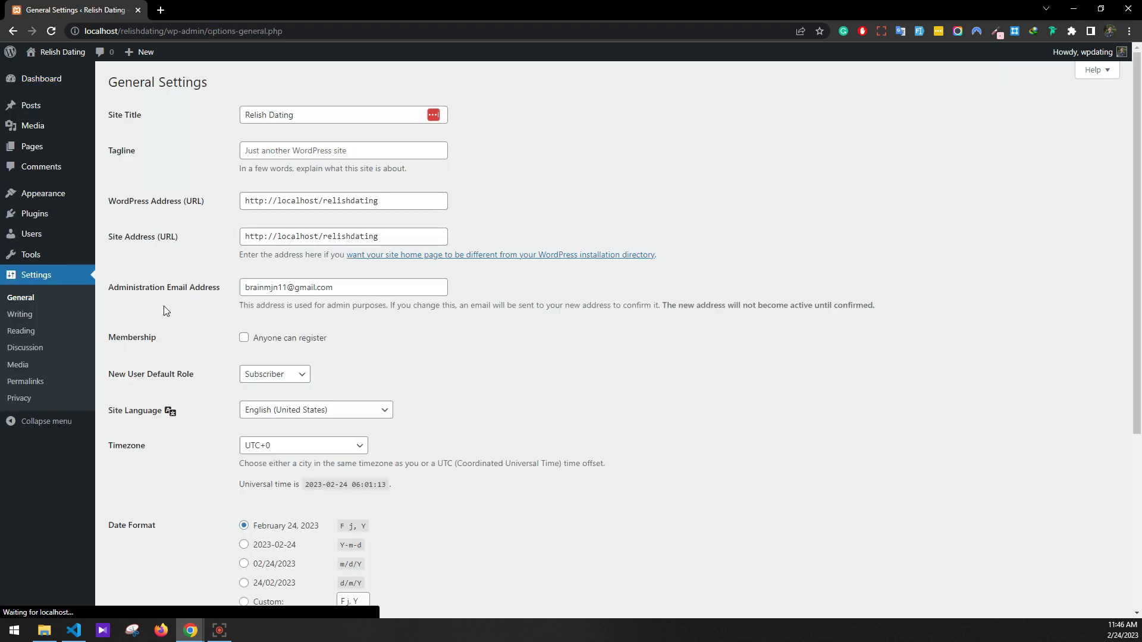
click(243, 339)
scroll(215, 337, down, 5)
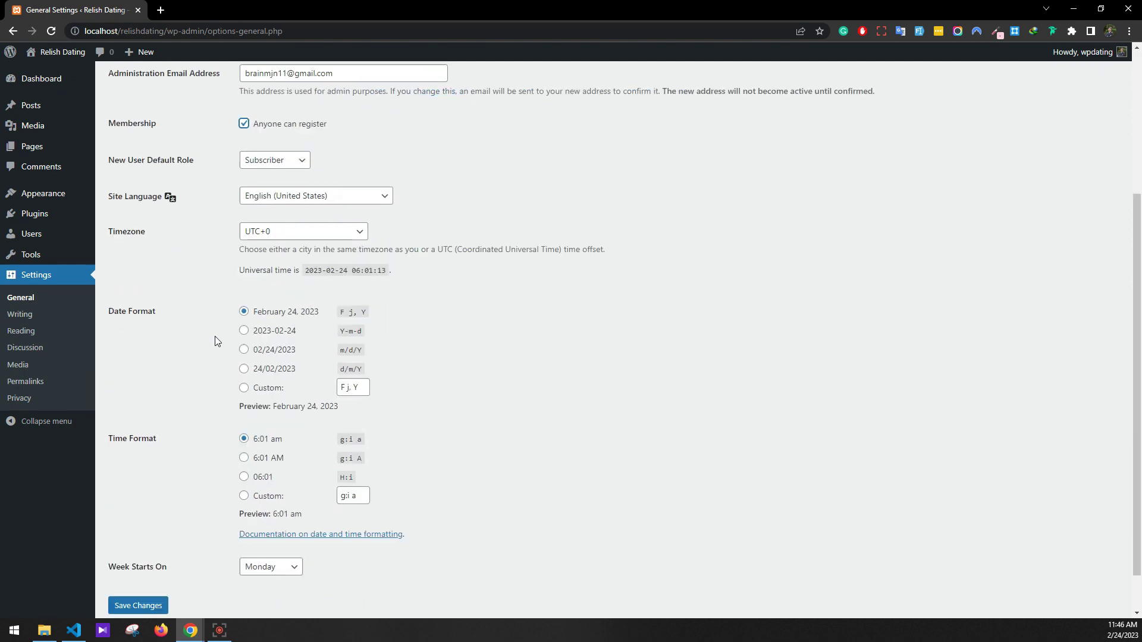
click(138, 557)
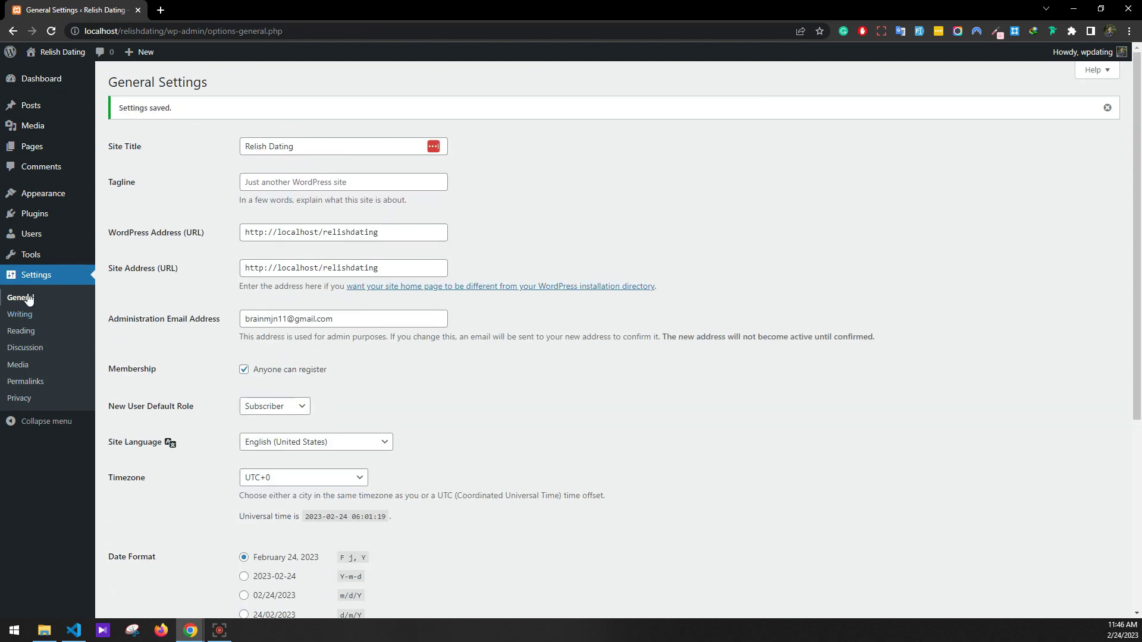
Save the permalink structure as Day and name
click(39, 381)
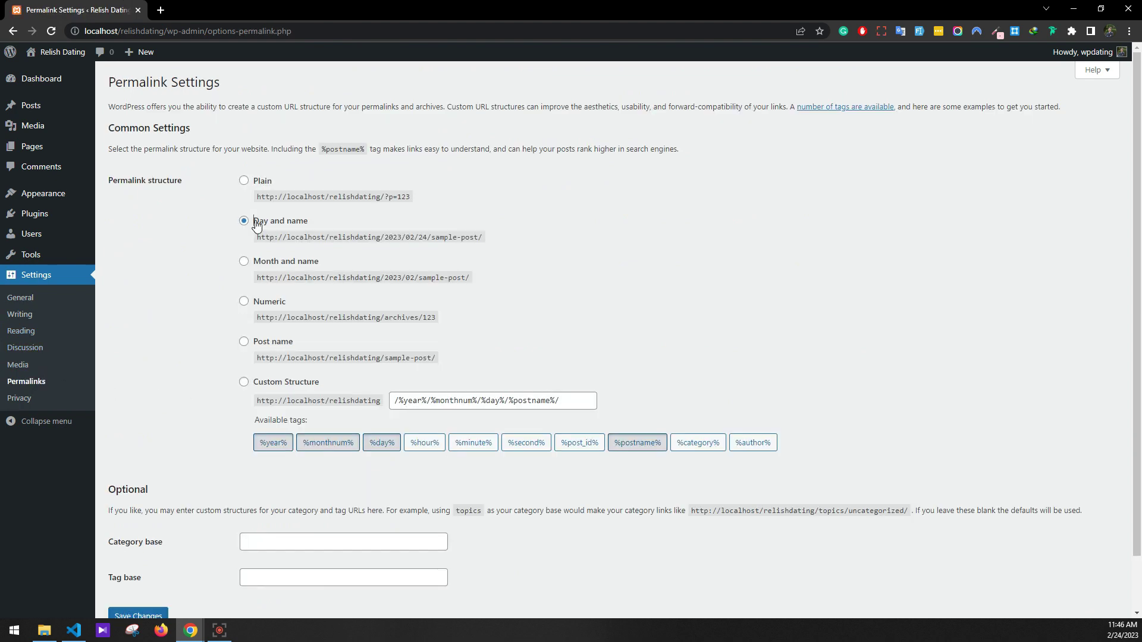
scroll(153, 428, down, 1)
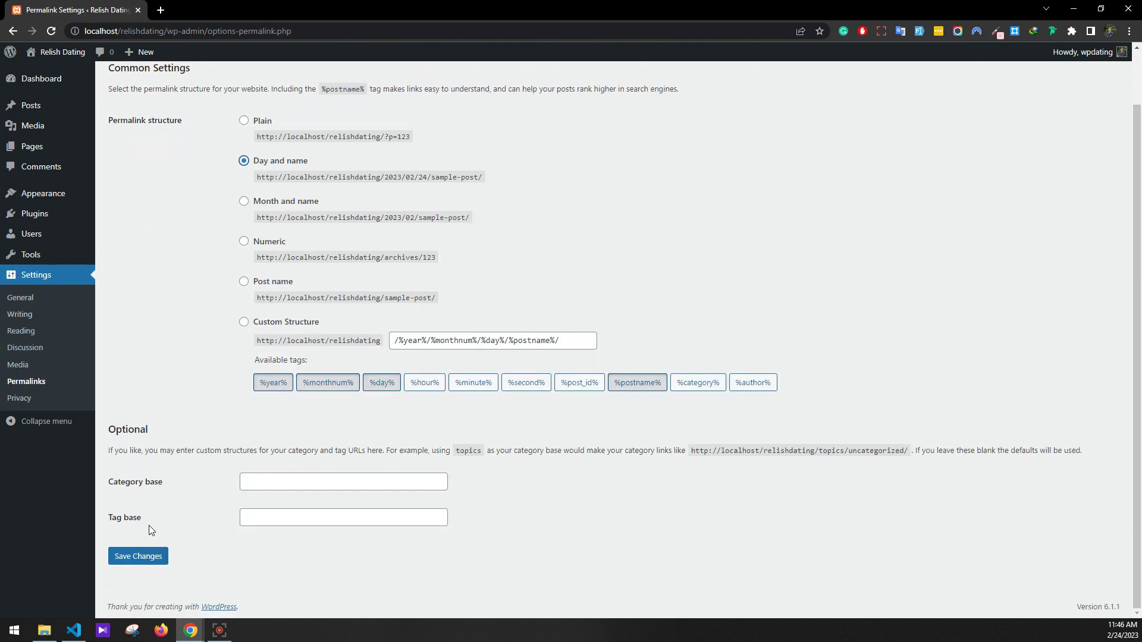
click(142, 557)
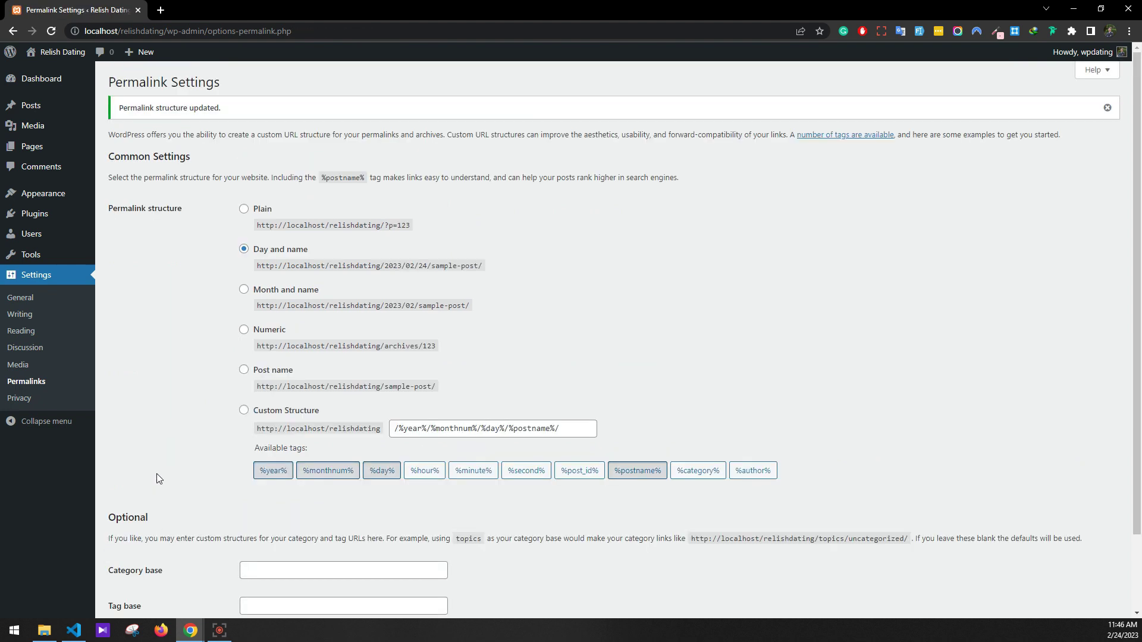
Upload wpdatingmainplugin.zip, install it and activate the WP Dating plugin
mouse_move(61, 214)
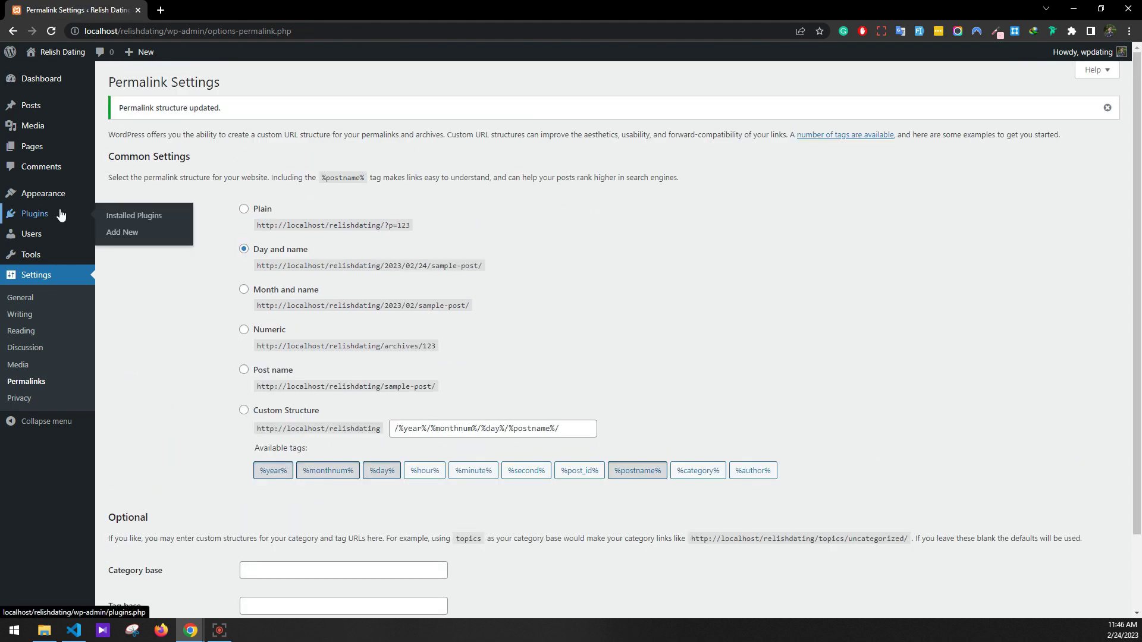
click(111, 232)
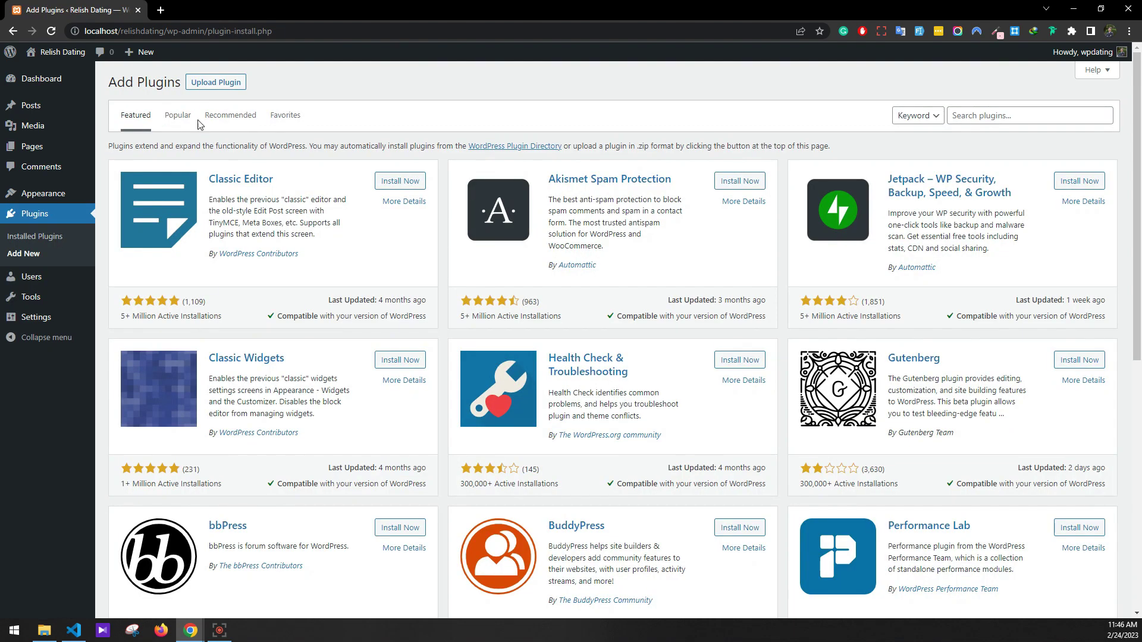
click(204, 88)
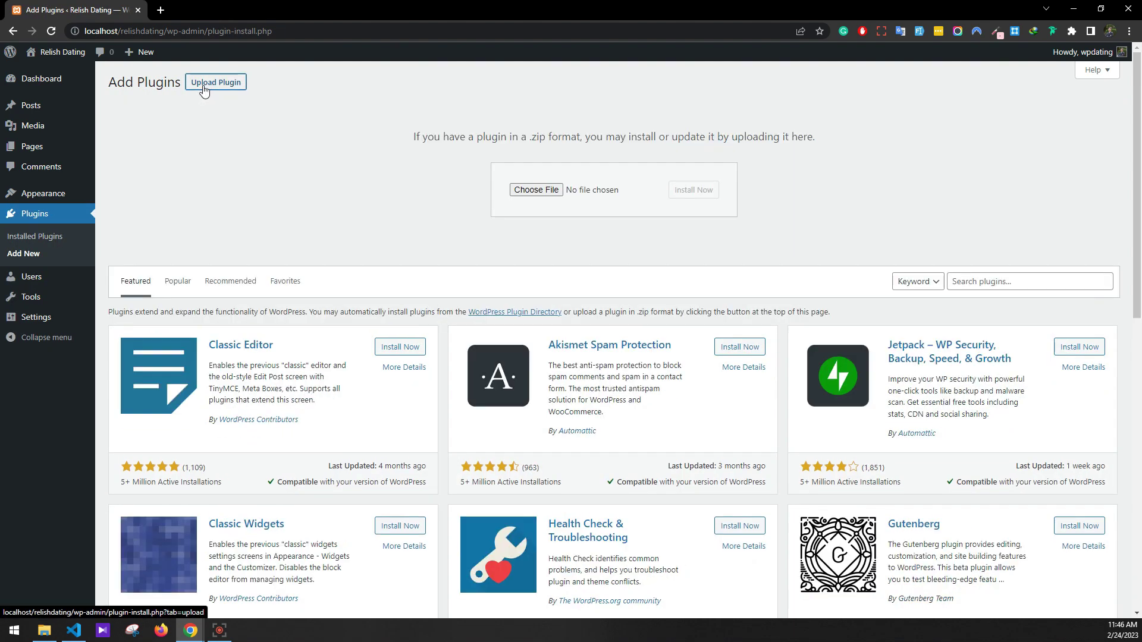
click(556, 190)
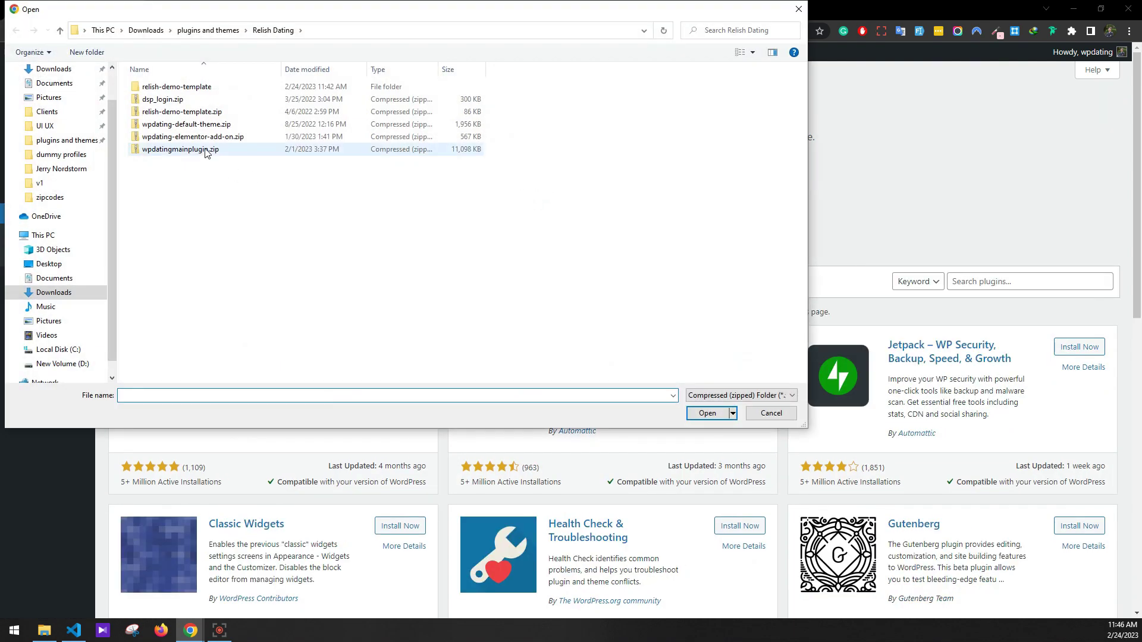
click(207, 150)
click(708, 413)
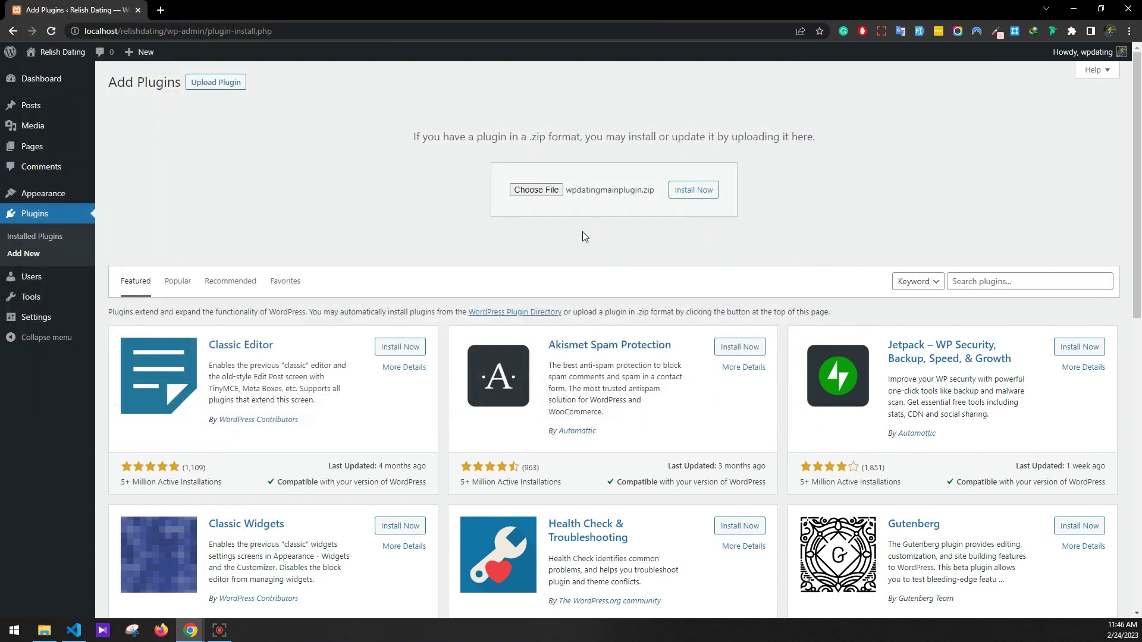
click(693, 190)
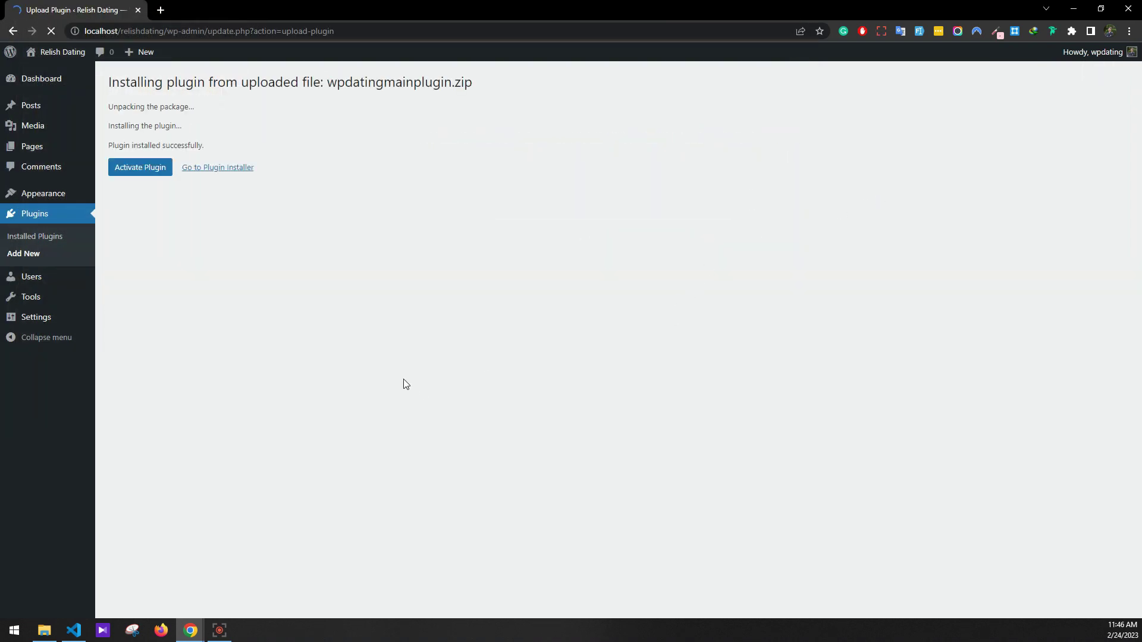
click(152, 169)
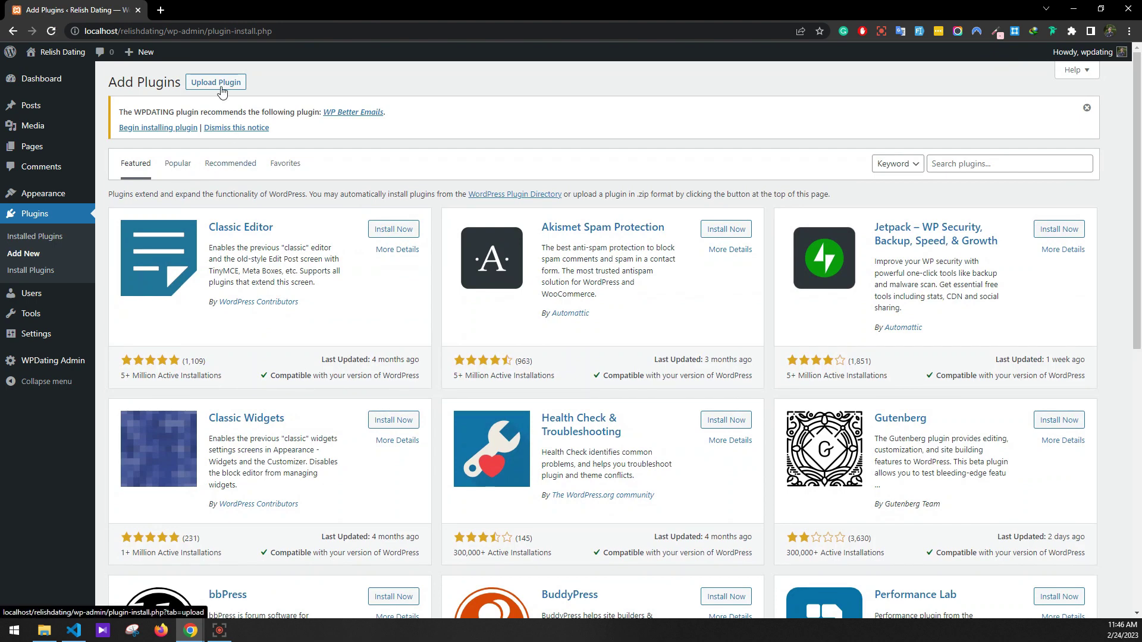
Upload dsp_login.zip, install it and activate the DSP Login plugin
click(219, 85)
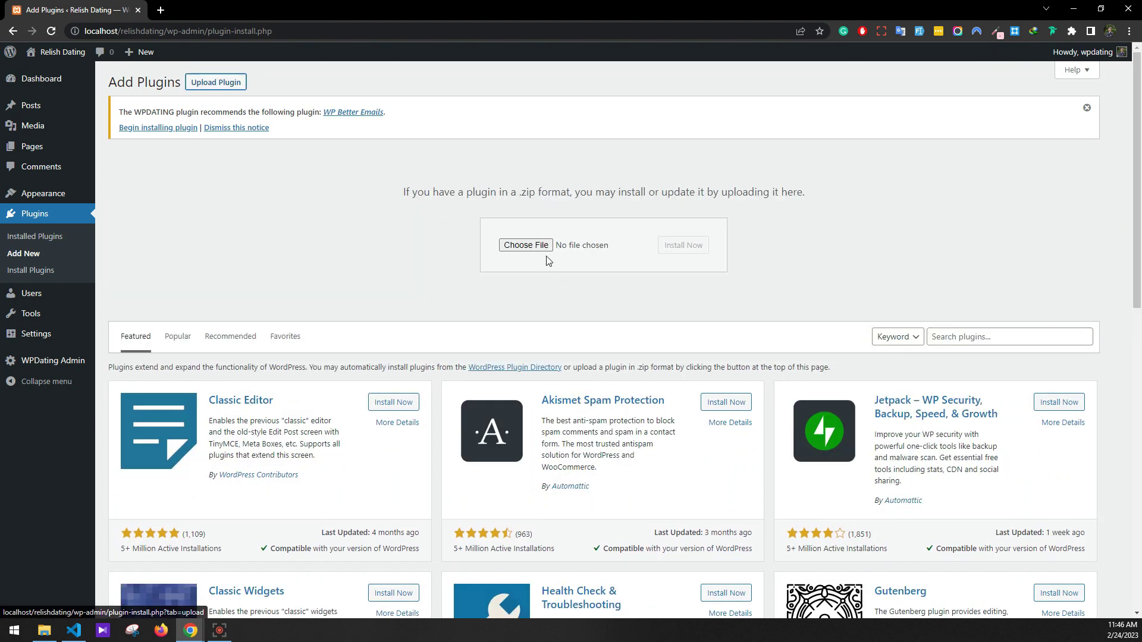
click(525, 245)
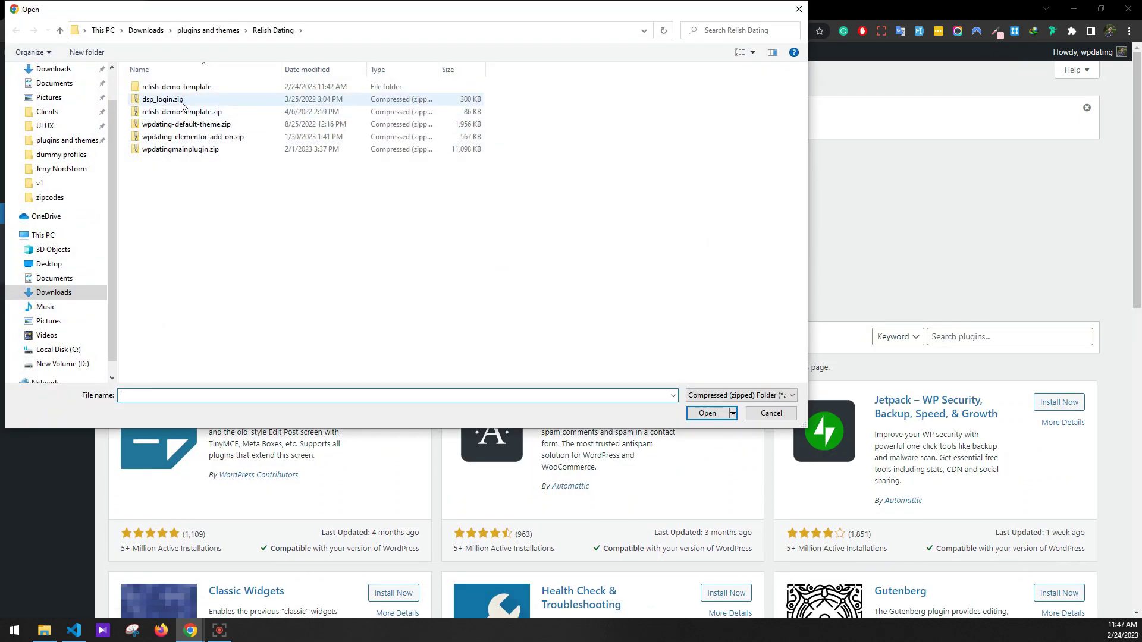
double_click(182, 104)
click(681, 246)
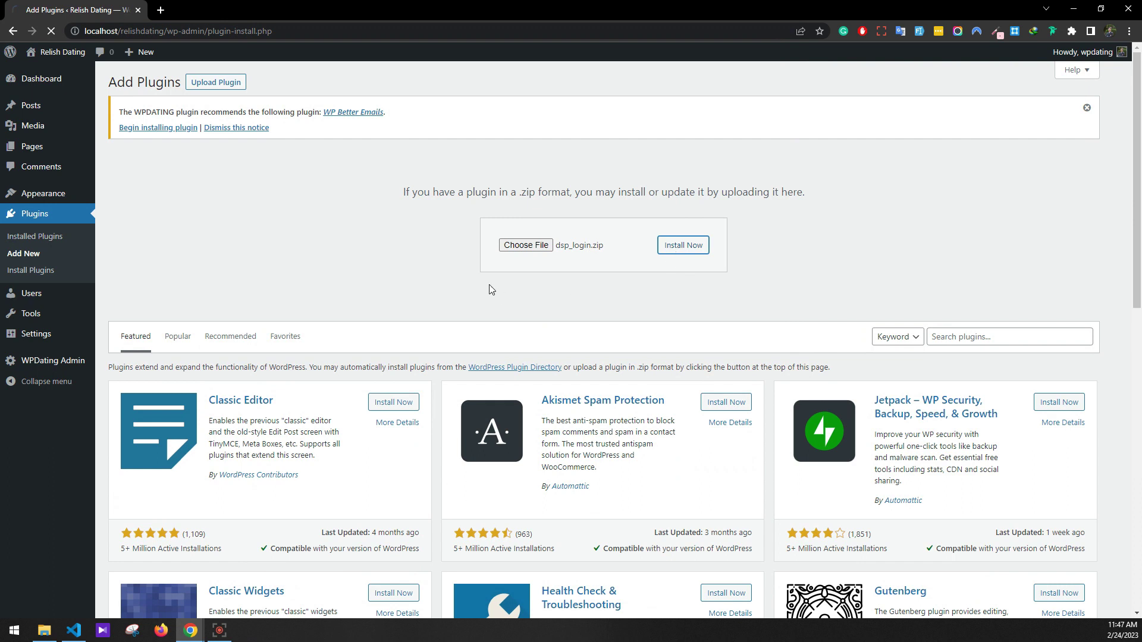
click(143, 216)
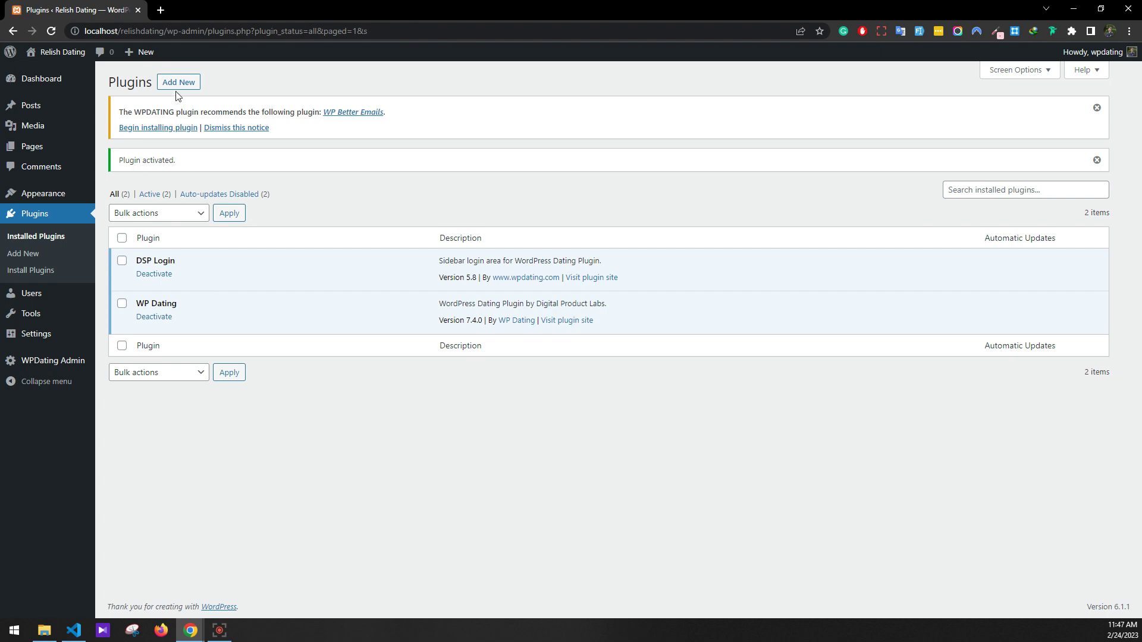
Search for and install the Elementor and Contact Form 7 plugins
click(177, 85)
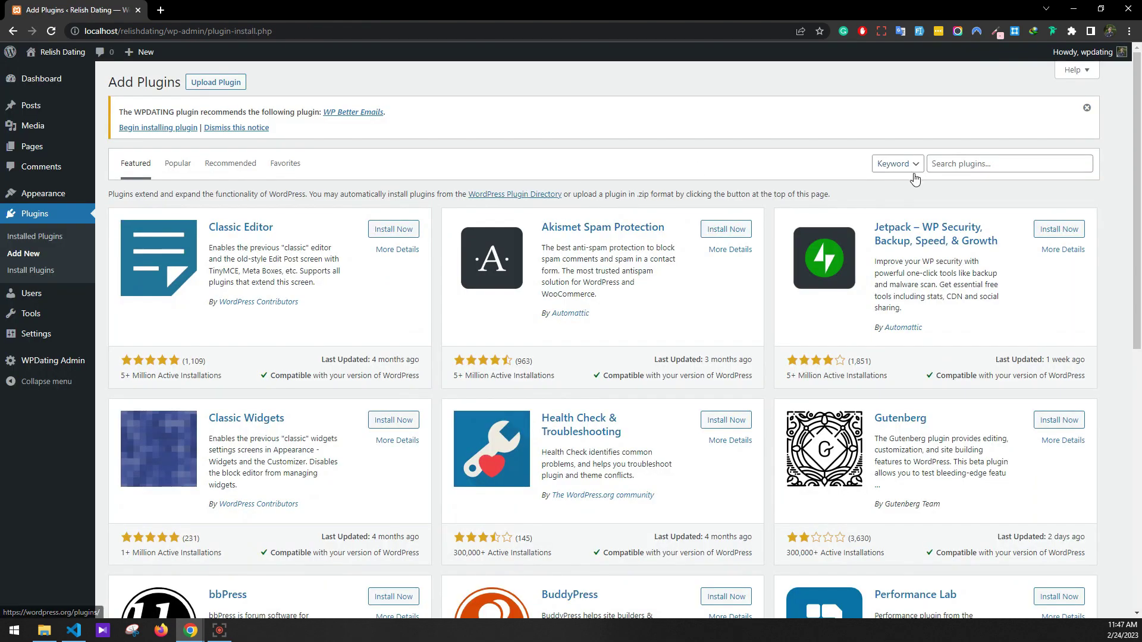
click(970, 166)
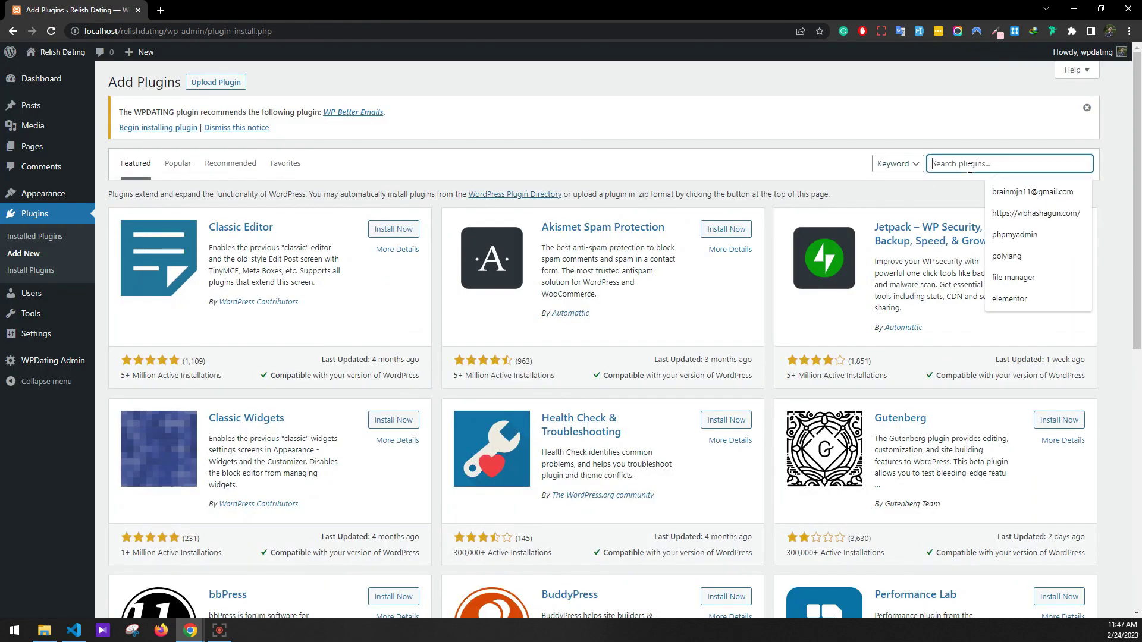
text(elemento)
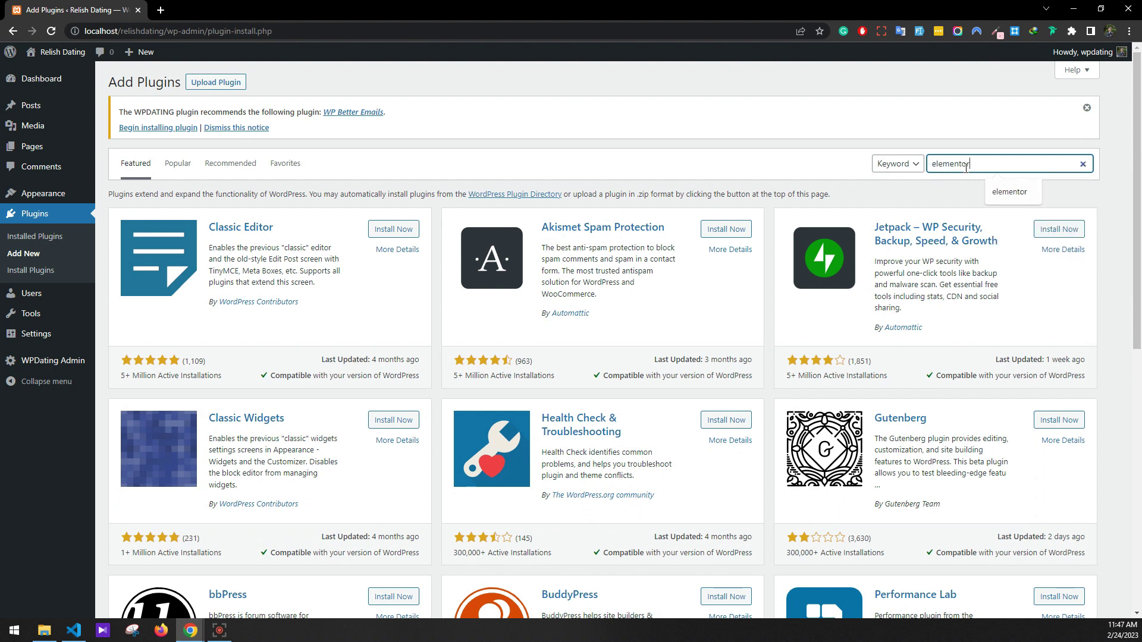
text(r)
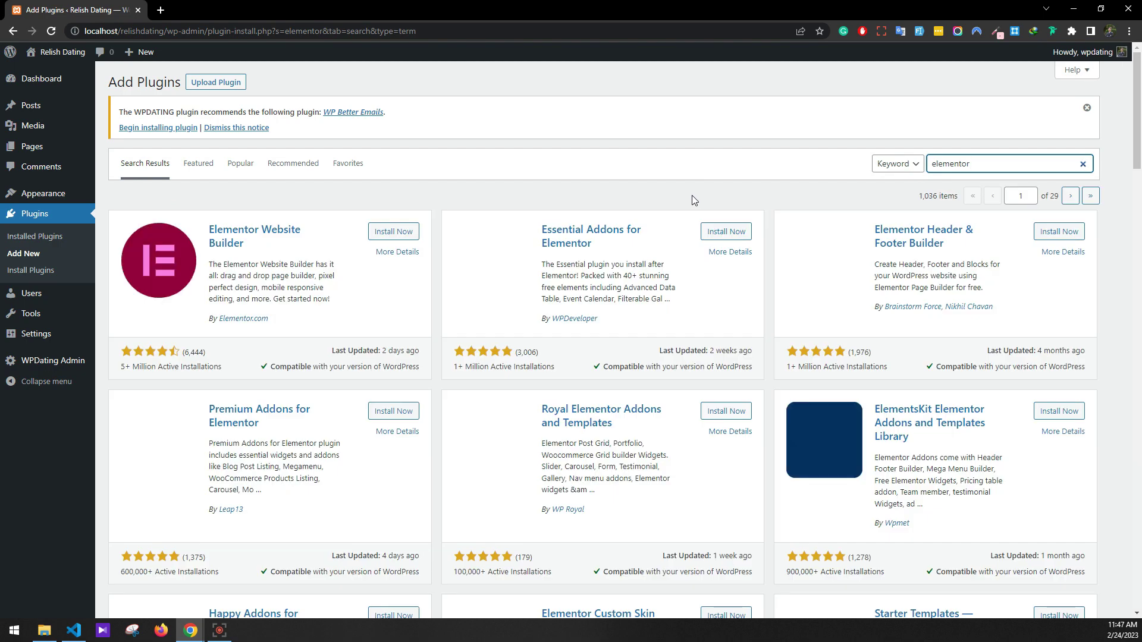
click(411, 232)
click(976, 164)
key(ctrl+a)
text(contact form 7)
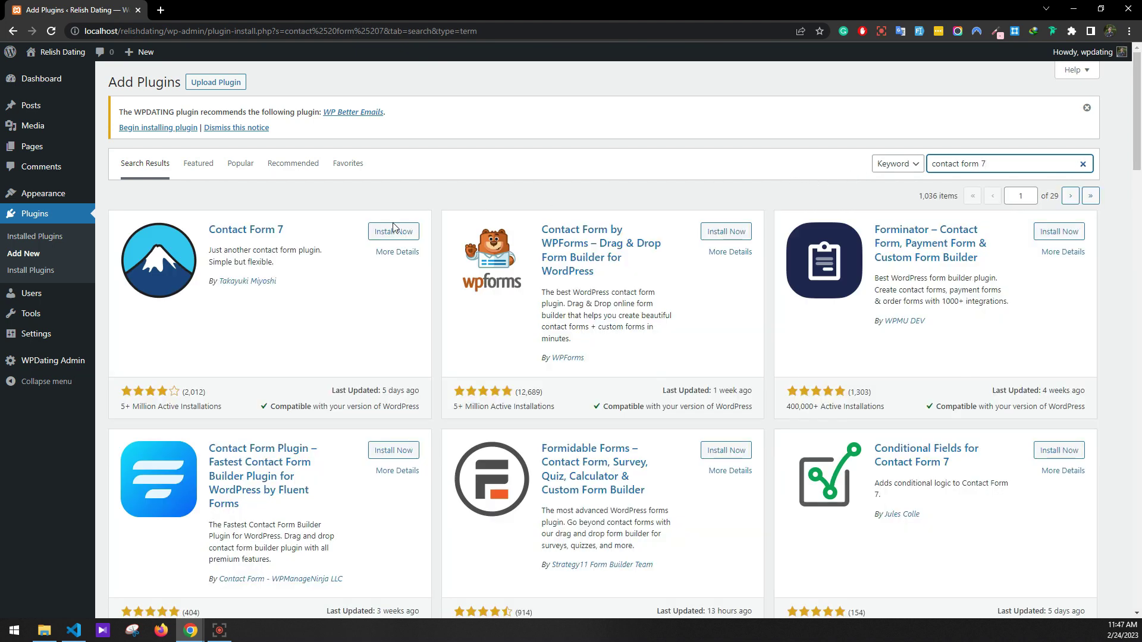
click(393, 231)
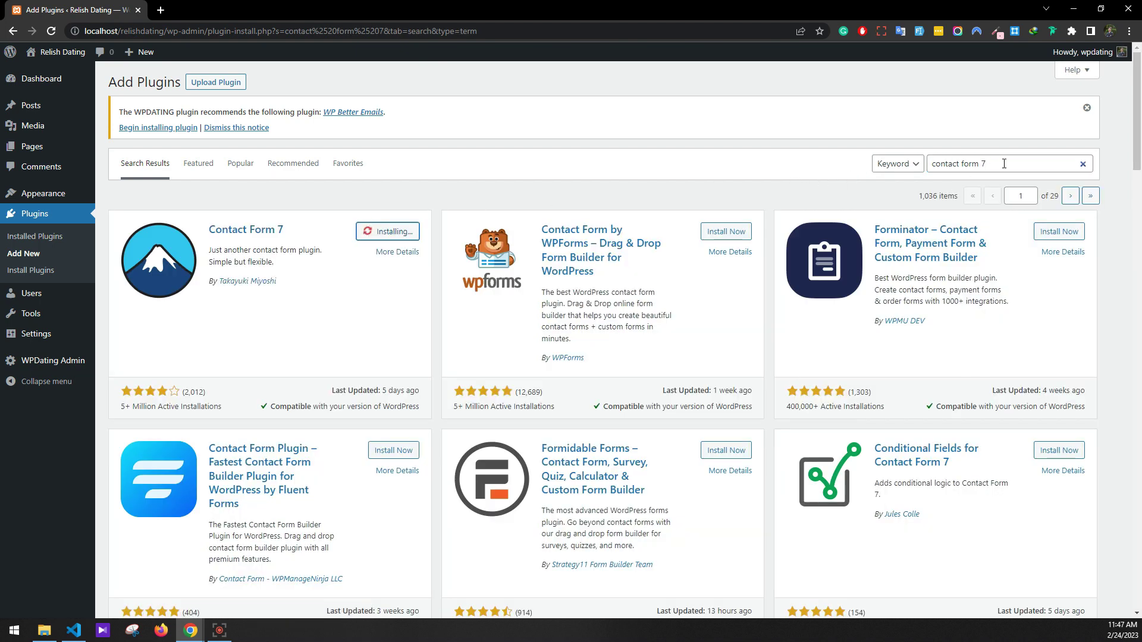
Search for and install Wordfence Security and One Click Demo Import
drag(1010, 163, 866, 154)
text(wordfence)
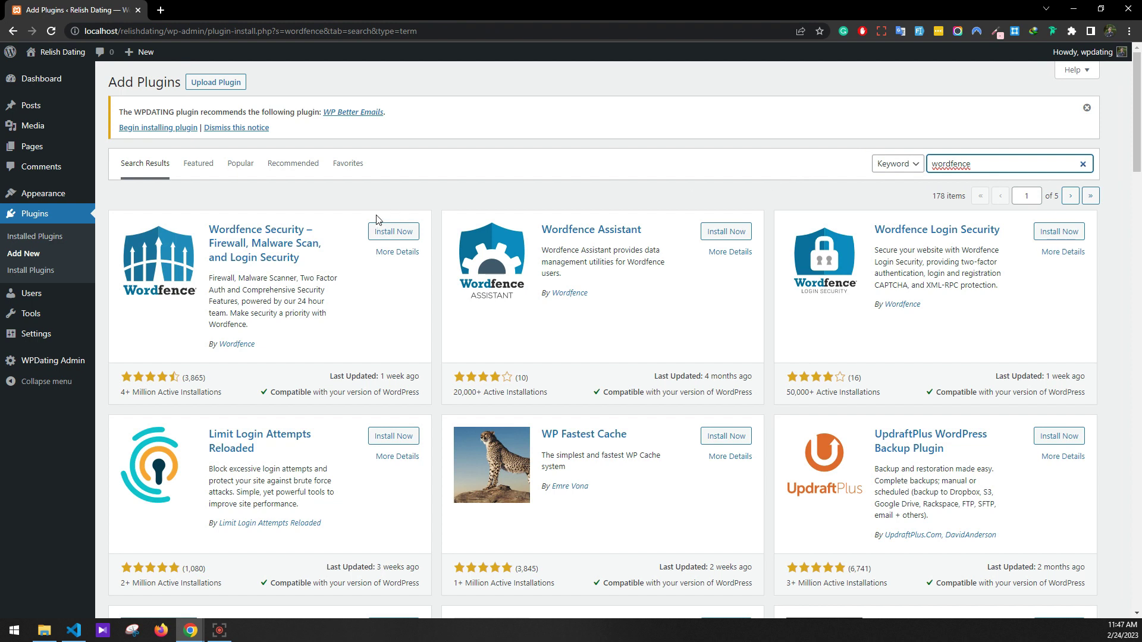
click(386, 231)
double_click(989, 164)
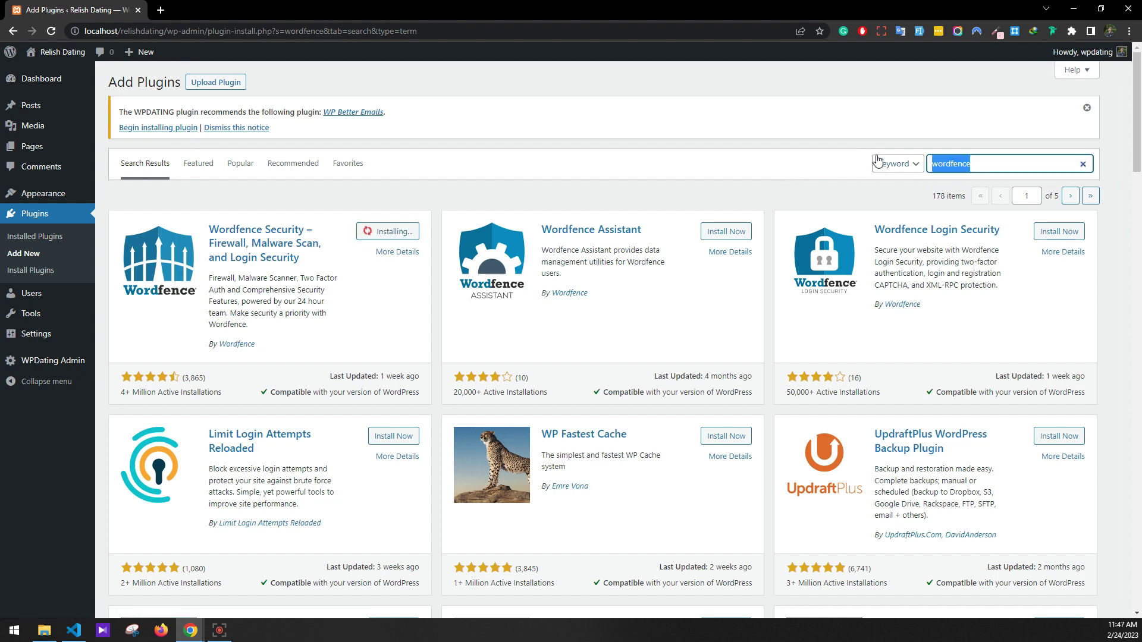
text(one click demo import)
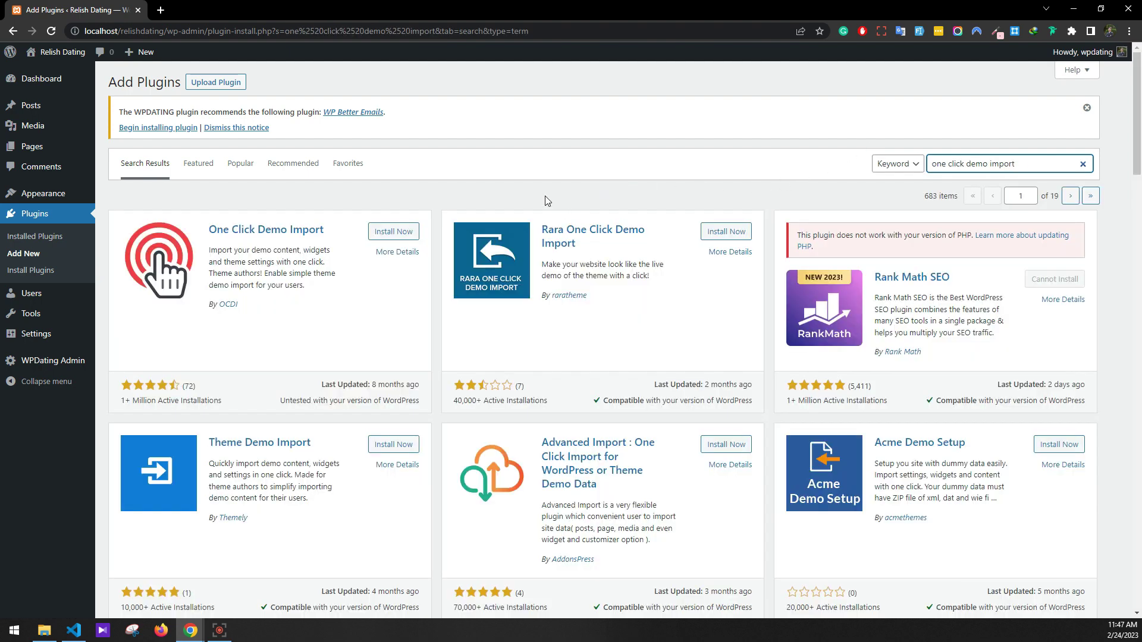
click(390, 232)
Install WP Mail SMTP via a 'wp email smtp' search and dismiss the recommendation notice
triple_click(1014, 164)
text(wp email smtp)
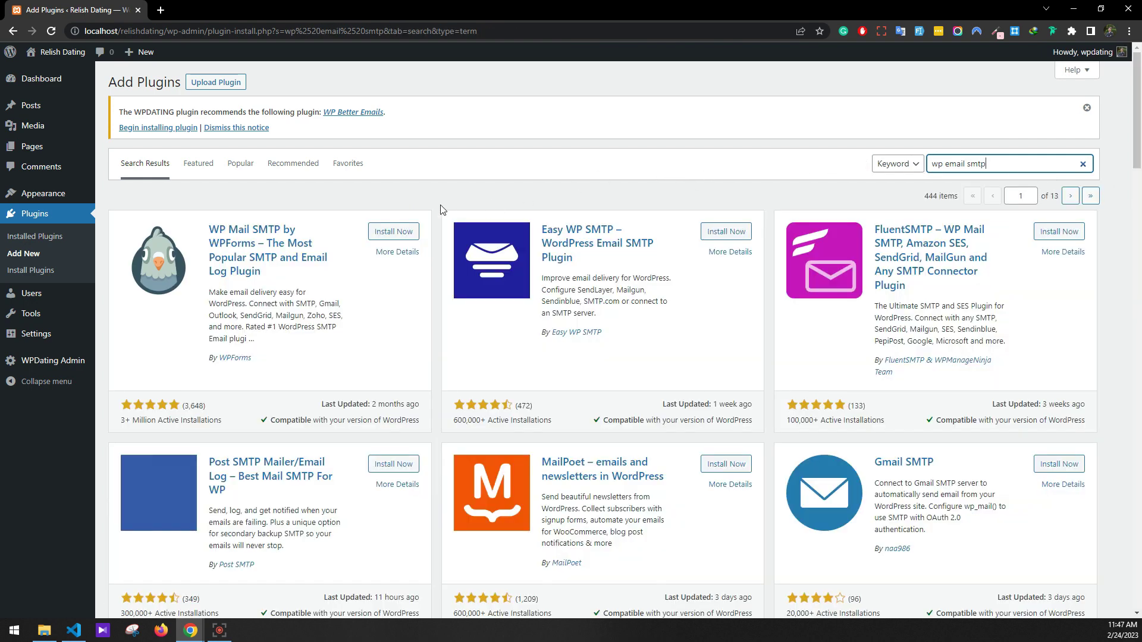
click(401, 232)
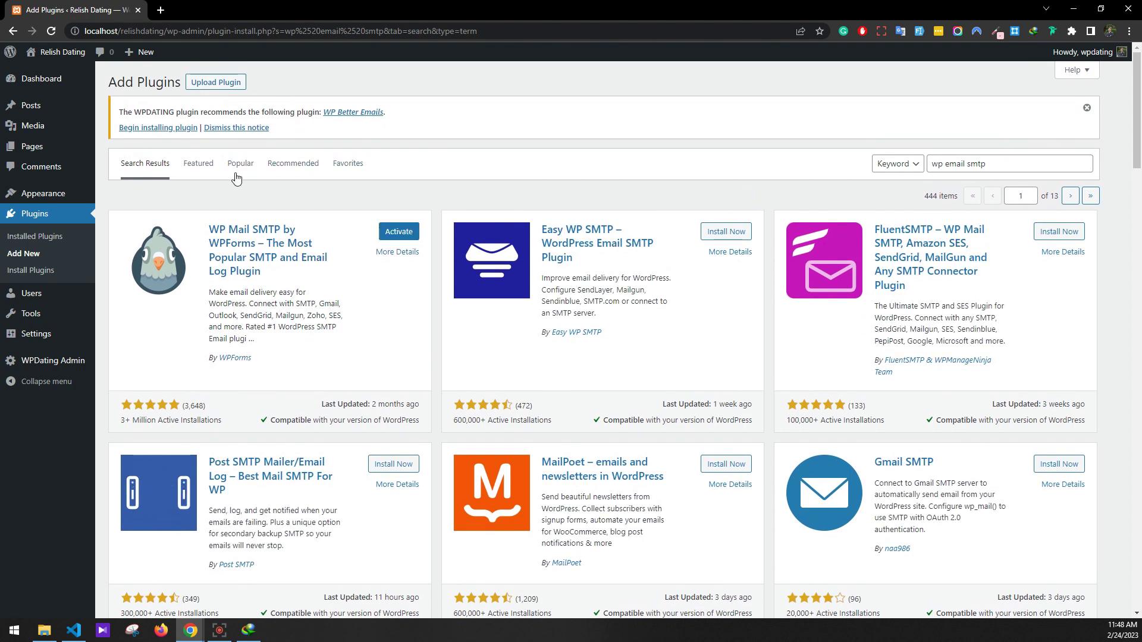
click(220, 129)
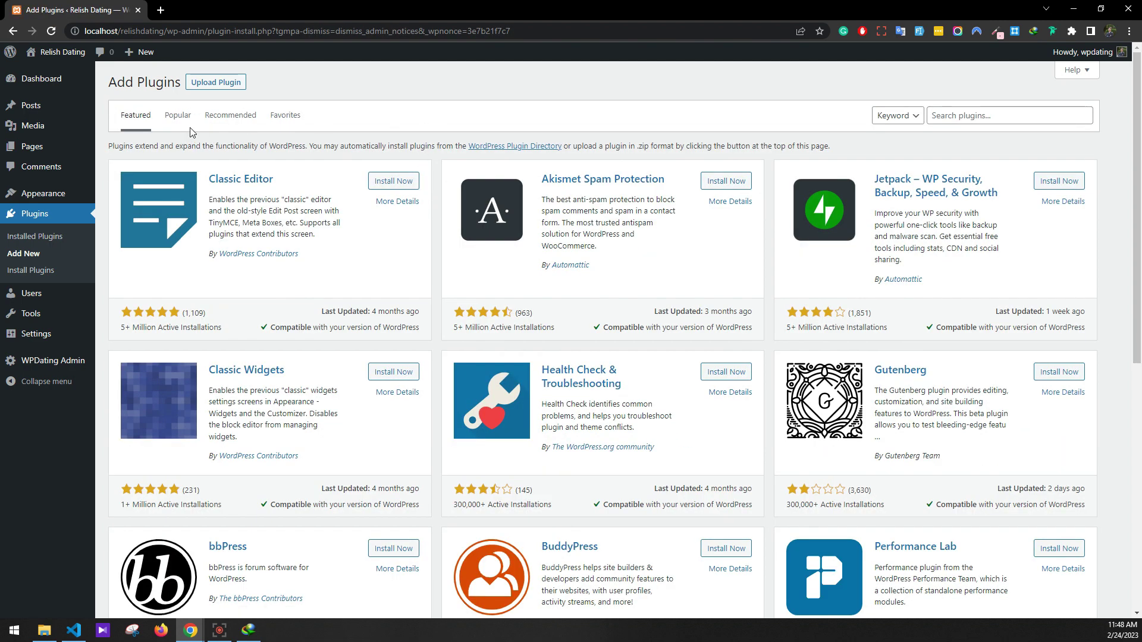
Bulk-activate Contact Form 7, Elementor, One Click Demo Import, Wordfence Security and WP Mail SMTP
click(37, 238)
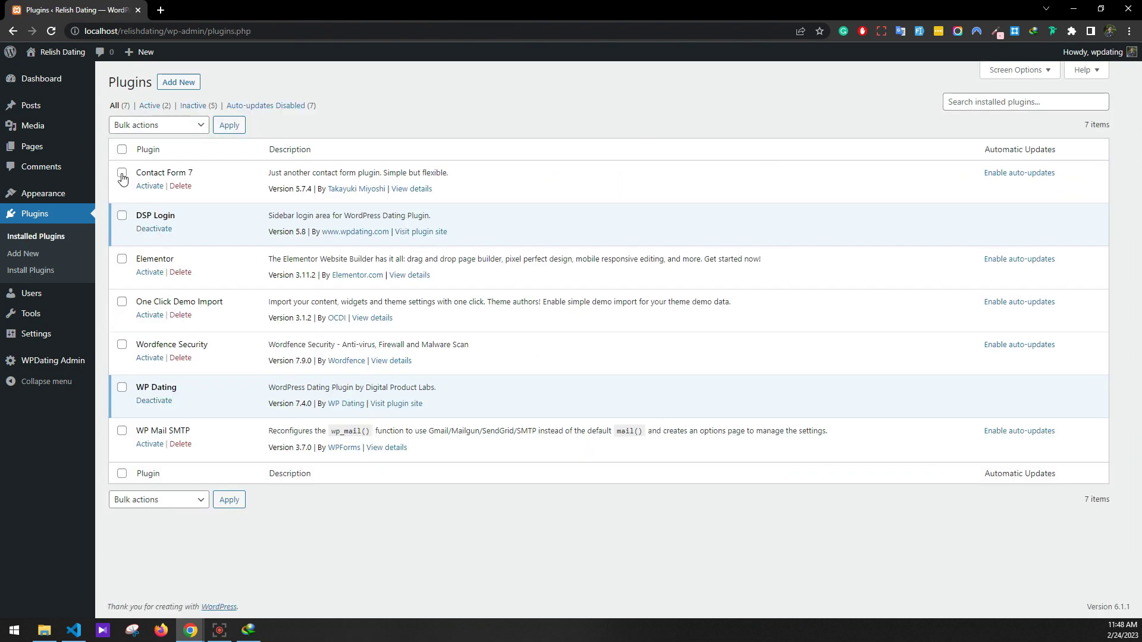
click(122, 172)
click(121, 260)
click(122, 303)
click(123, 345)
click(122, 431)
click(153, 501)
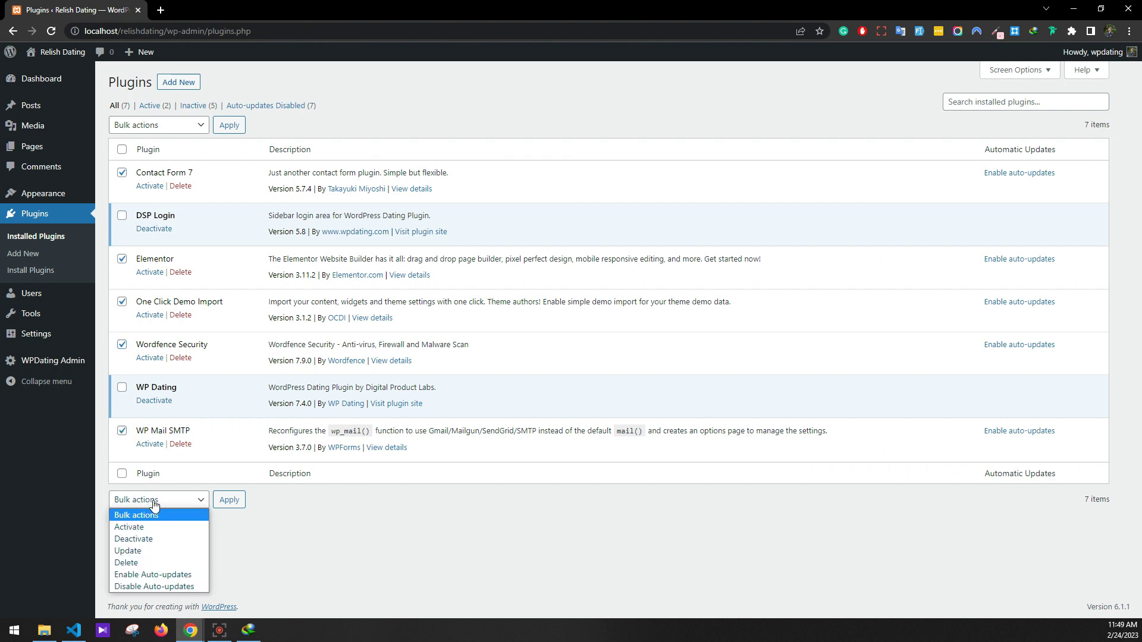
click(153, 527)
click(228, 499)
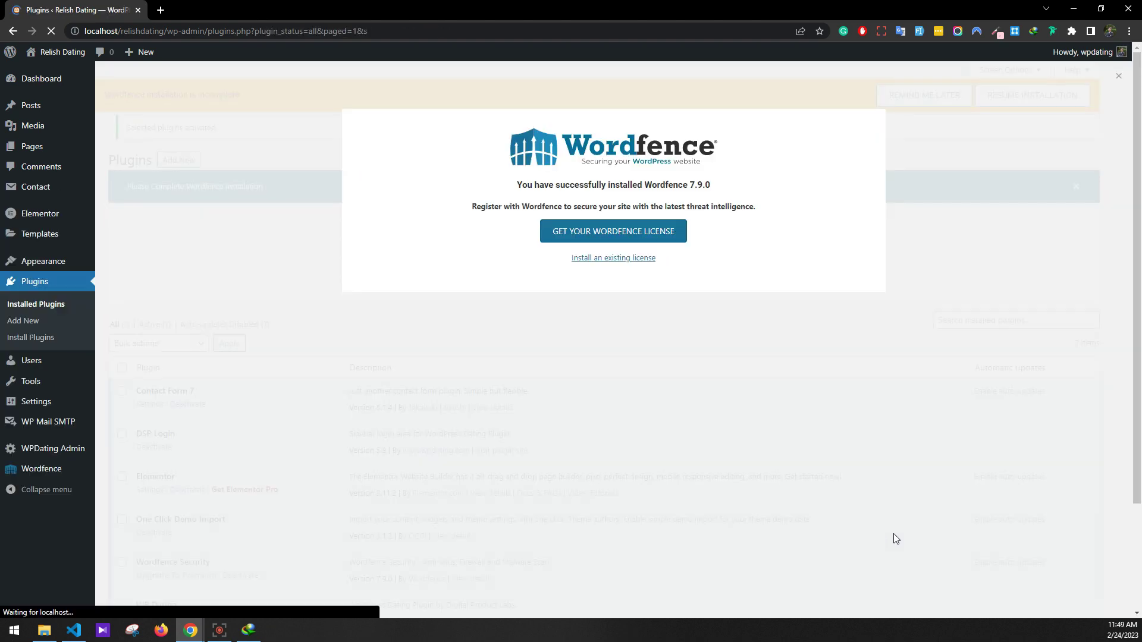
Close the Wordfence setup popup, postpone its reminder, and dismiss the activation notice
click(1118, 78)
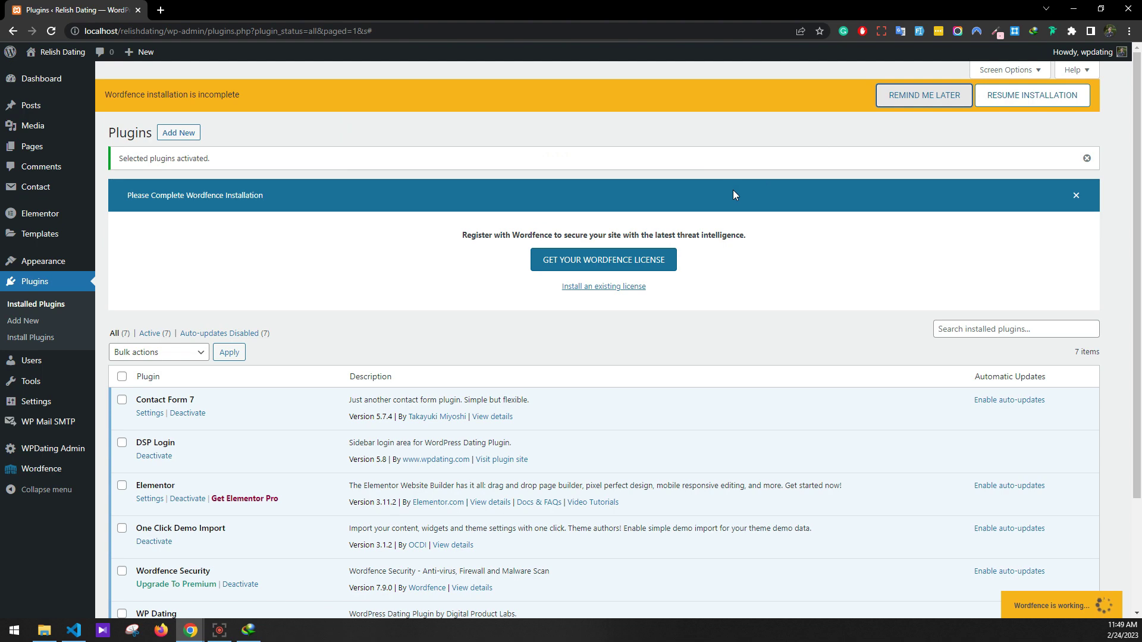
click(924, 95)
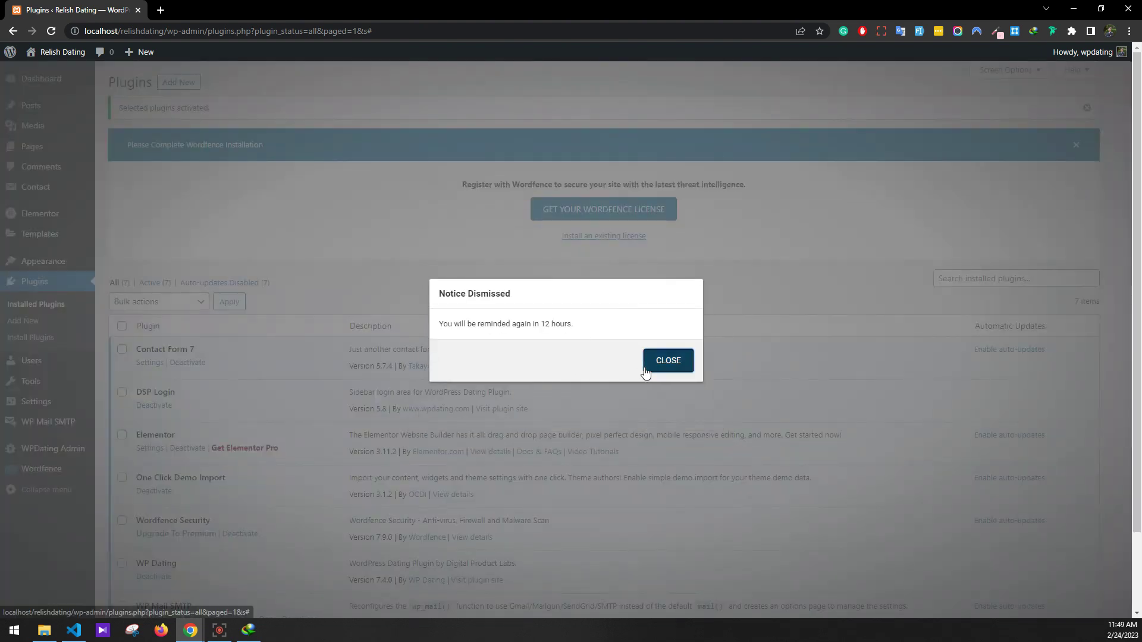
click(647, 361)
click(1092, 110)
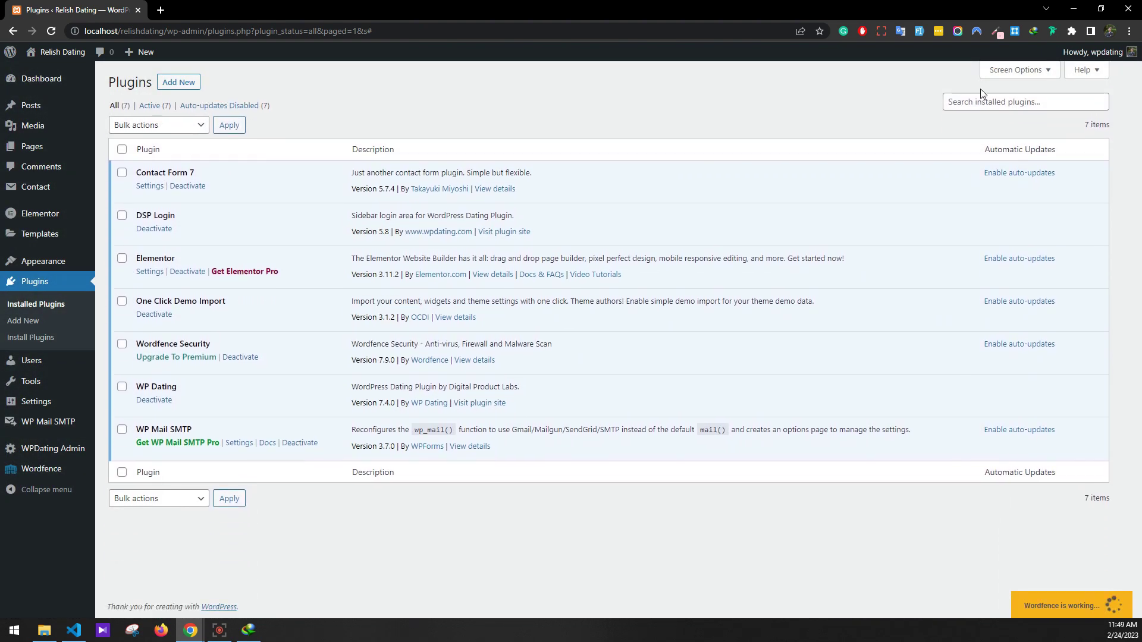
click(182, 85)
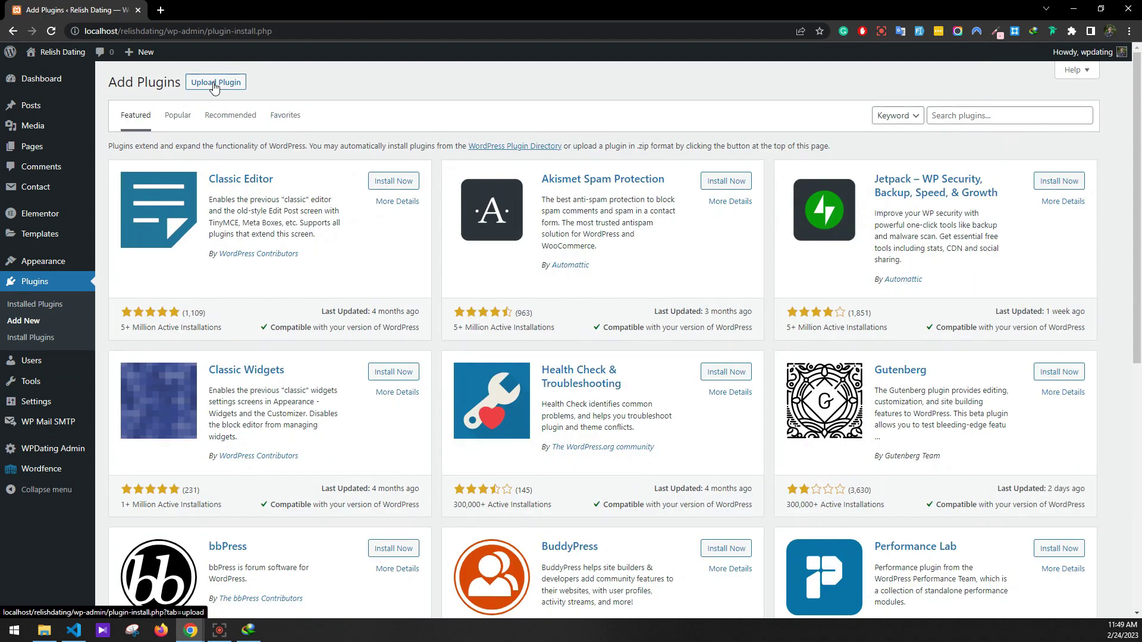
Upload wpdating-elementor-add-on.zip, install it and activate the WPDating Elementor Add-on
click(216, 83)
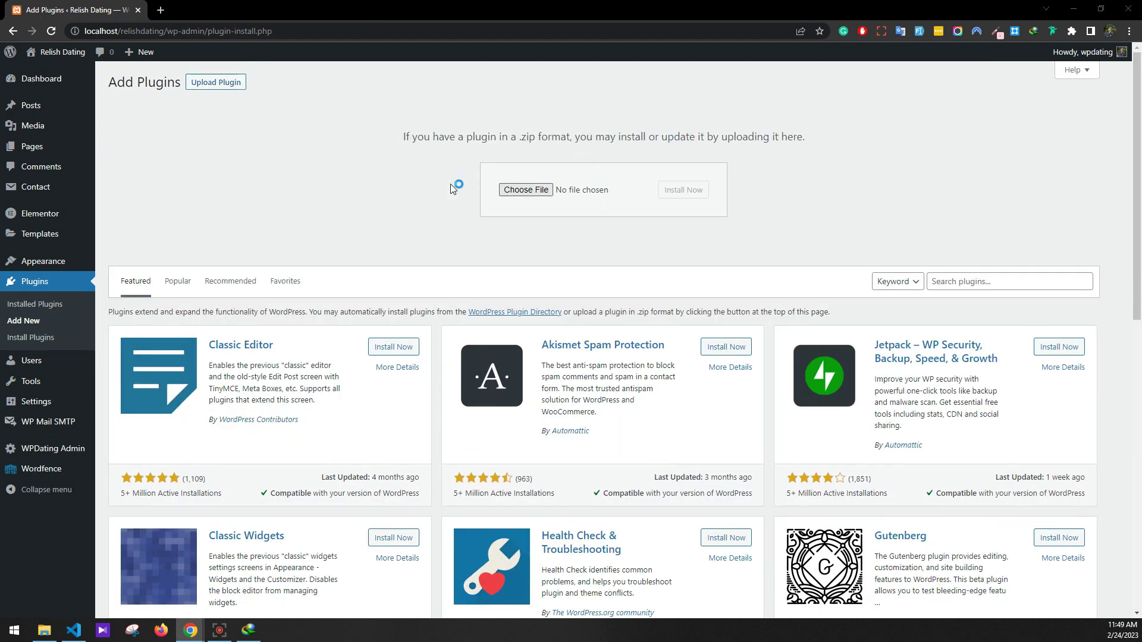
click(500, 190)
click(211, 137)
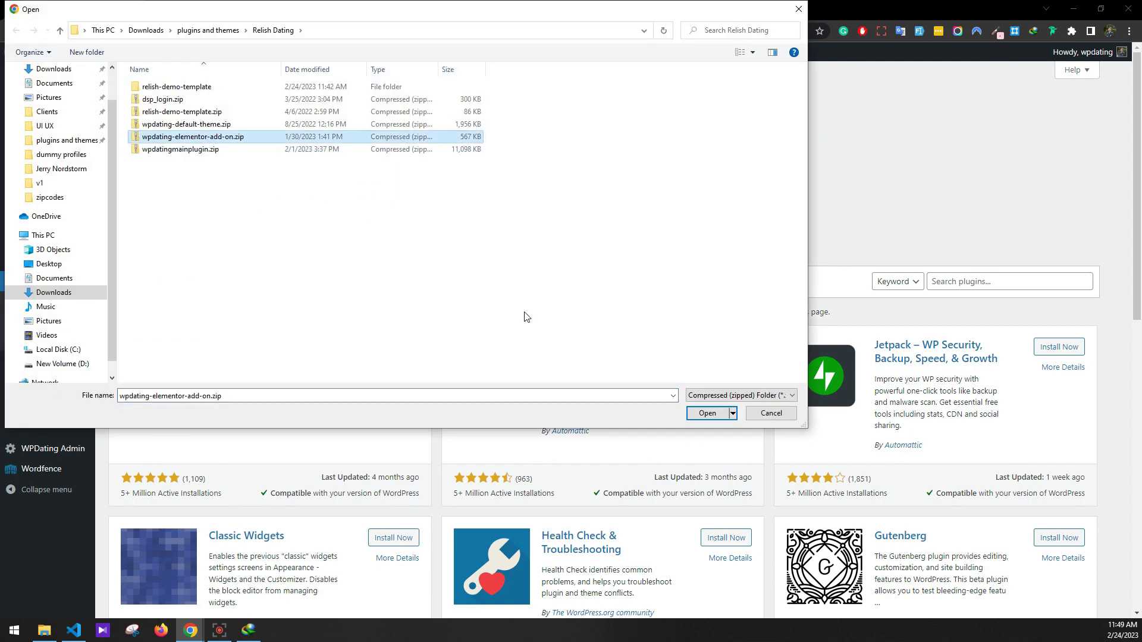
click(707, 413)
click(683, 190)
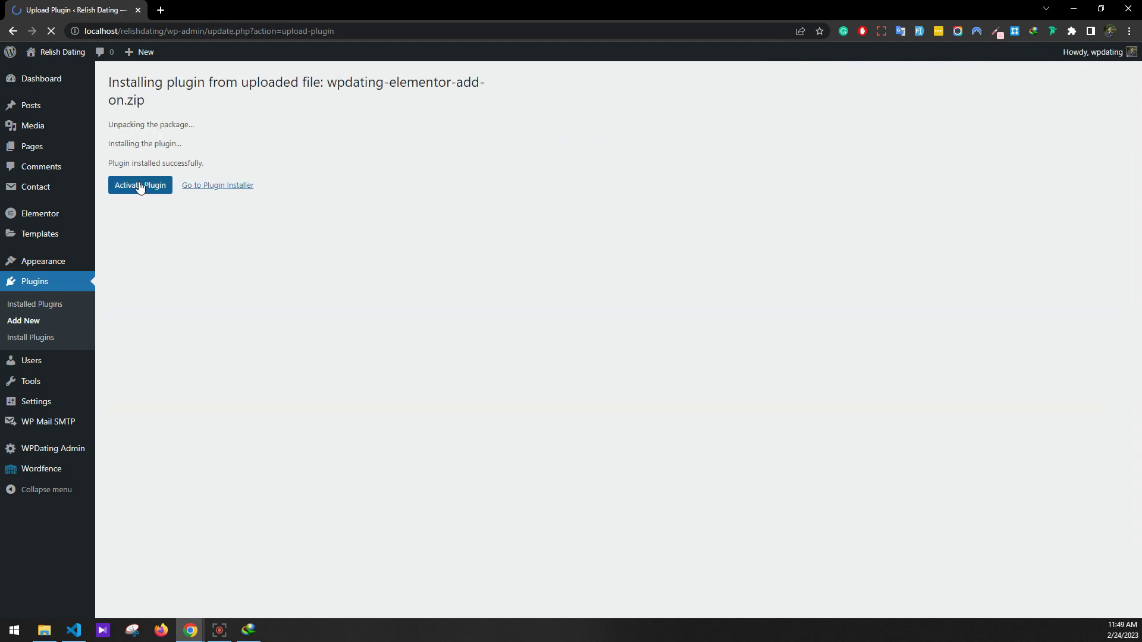
click(139, 186)
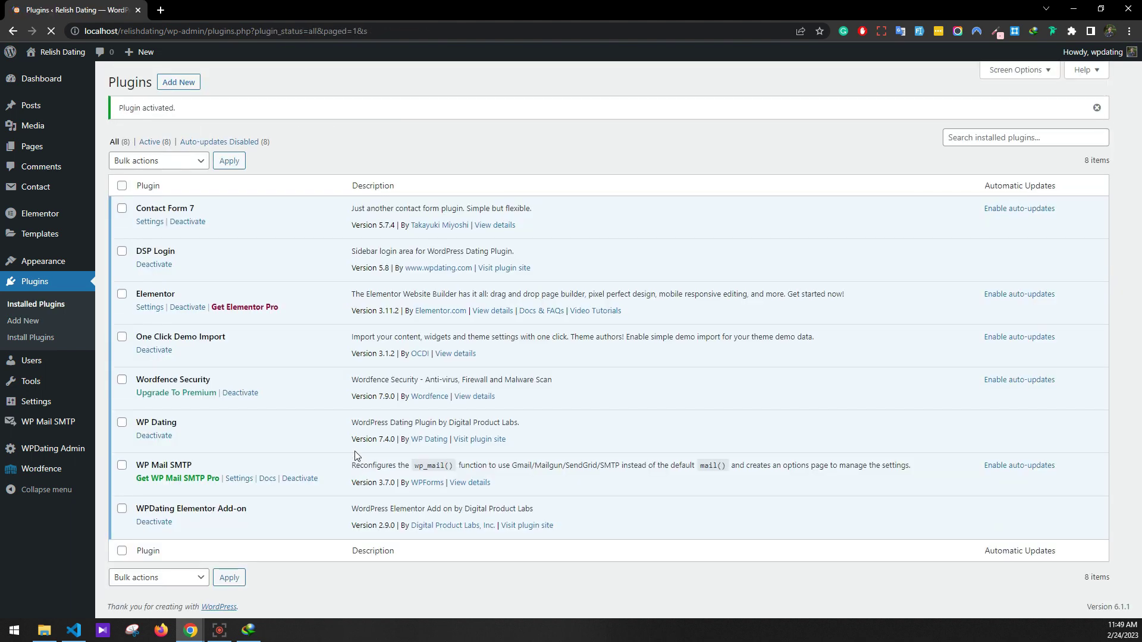
mouse_move(35, 265)
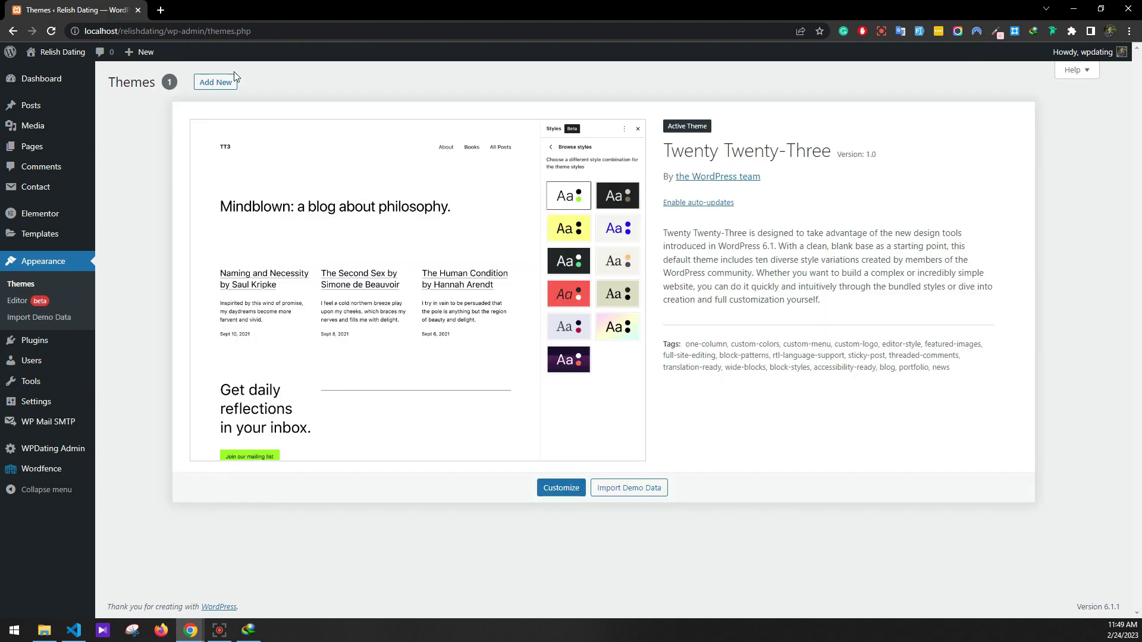
Upload wpdating-default-theme.zip as a new theme, install it and activate it
click(225, 83)
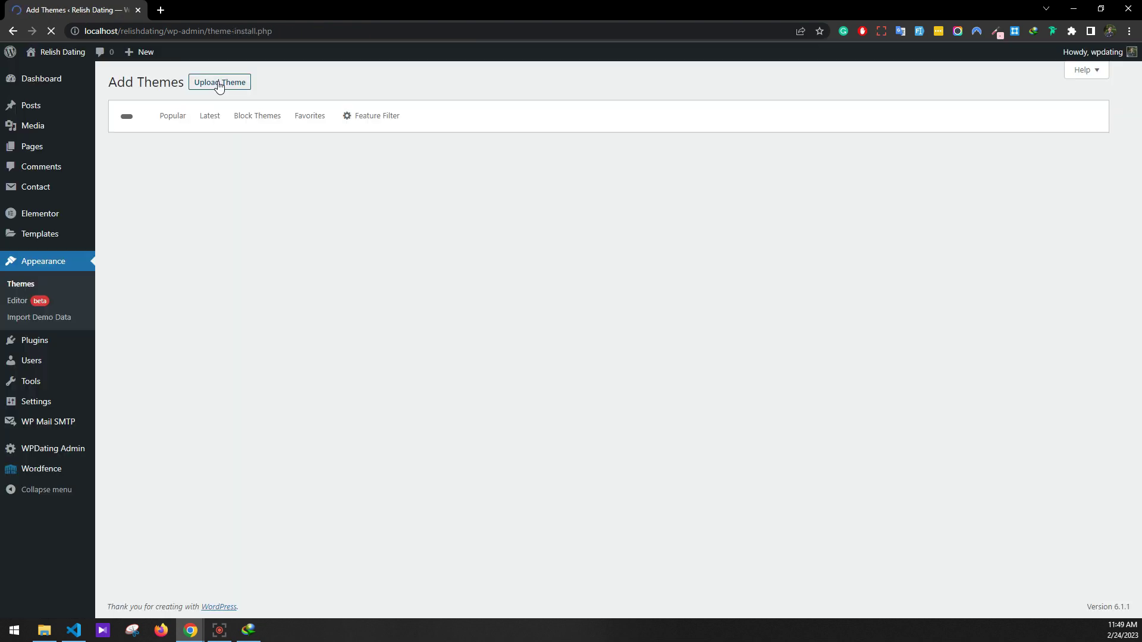
click(211, 85)
click(510, 198)
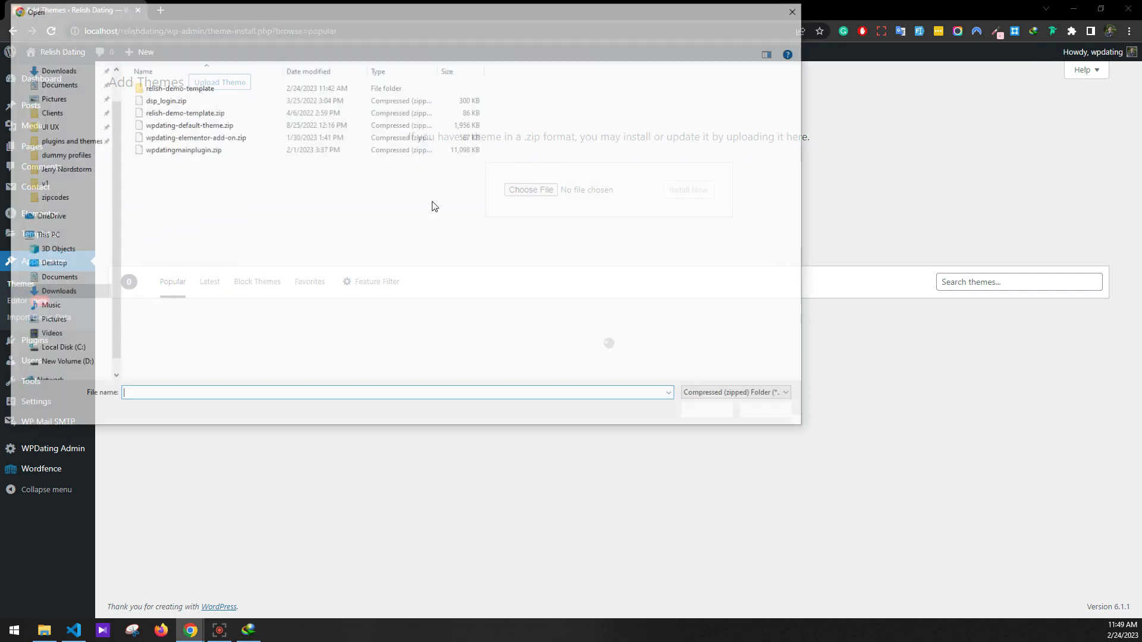
double_click(211, 124)
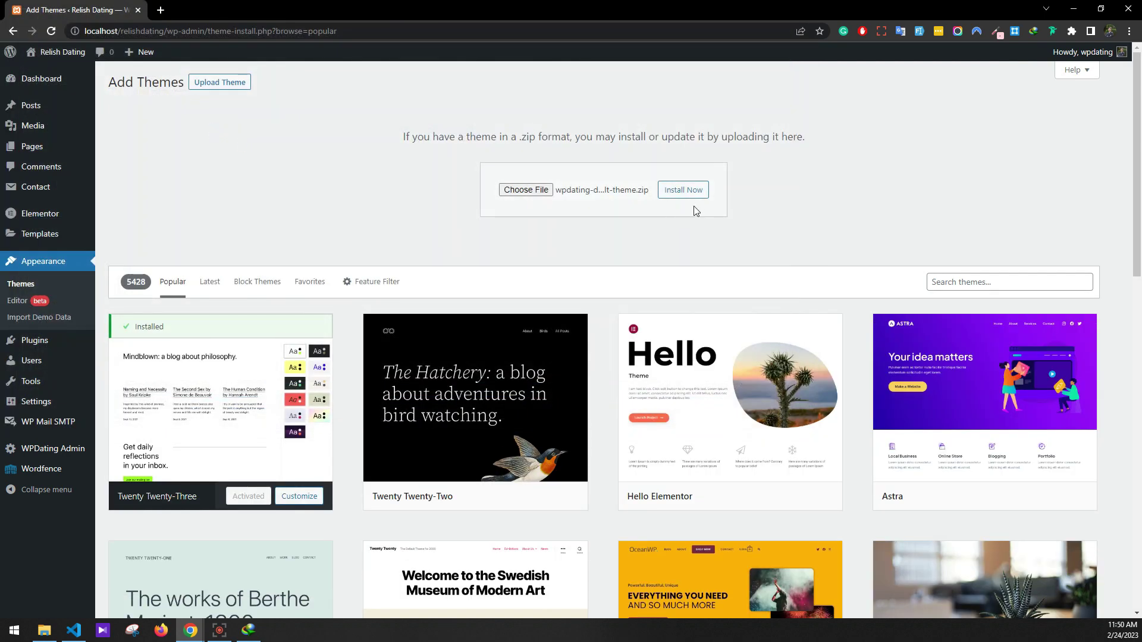
click(685, 191)
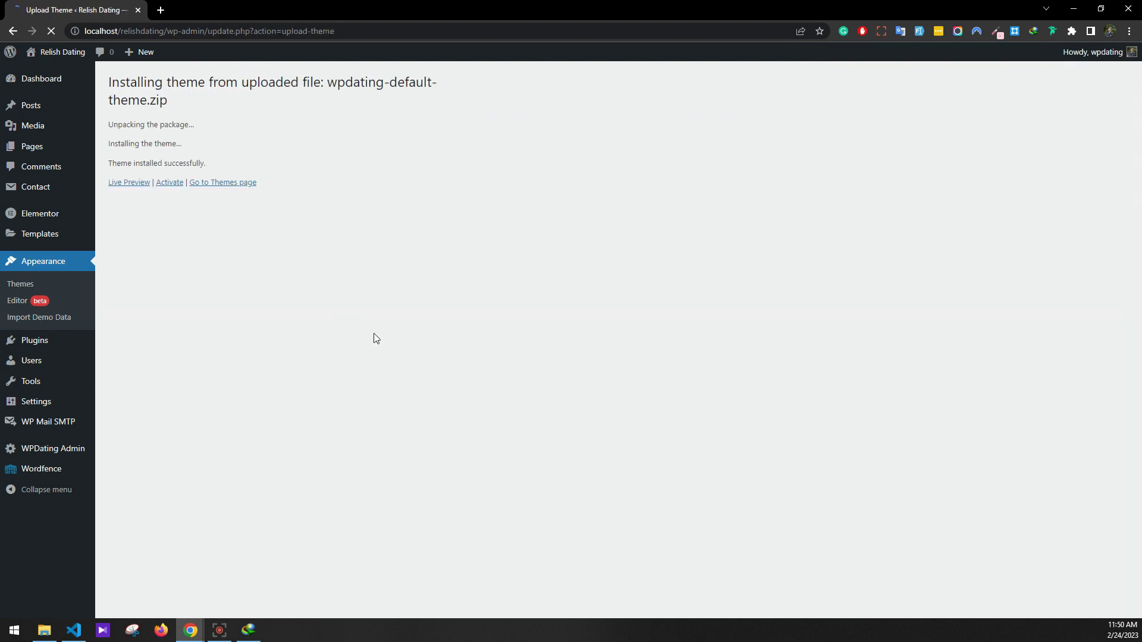
click(166, 183)
From the WPDating Default theme details, go to Import Demo Data and choose a widgets file
click(285, 324)
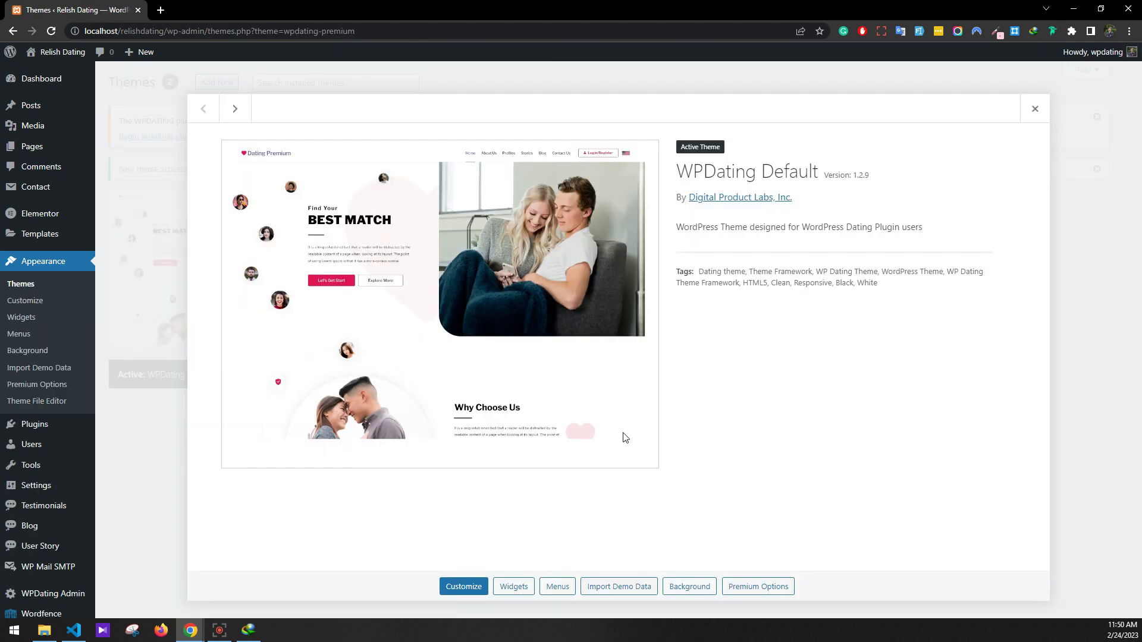
click(631, 589)
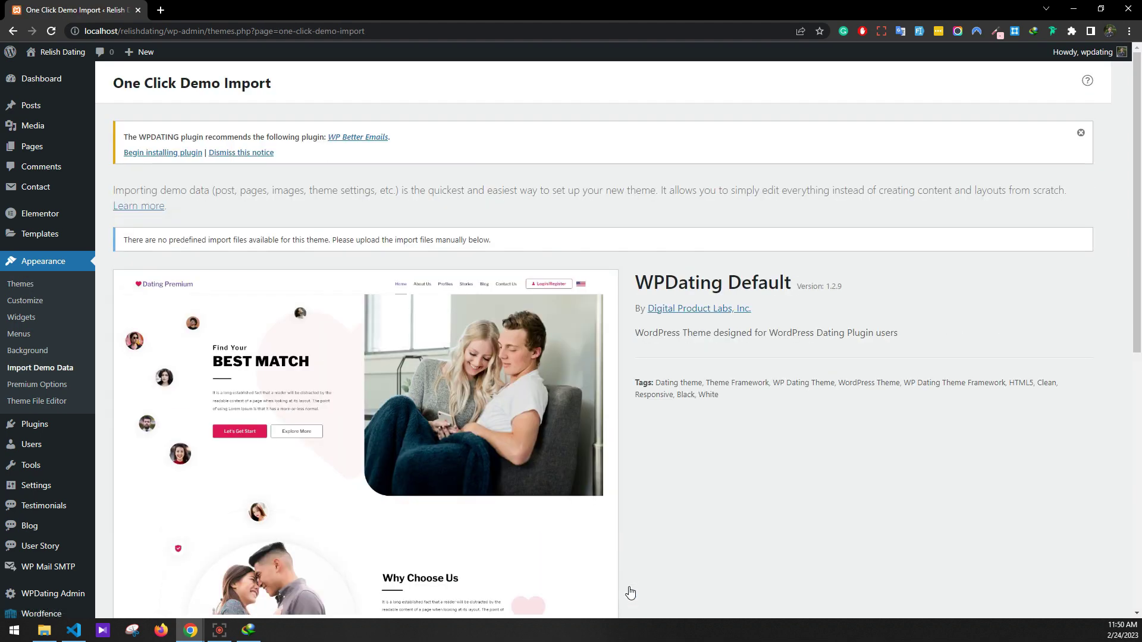
scroll(676, 470, down, 5)
click(601, 595)
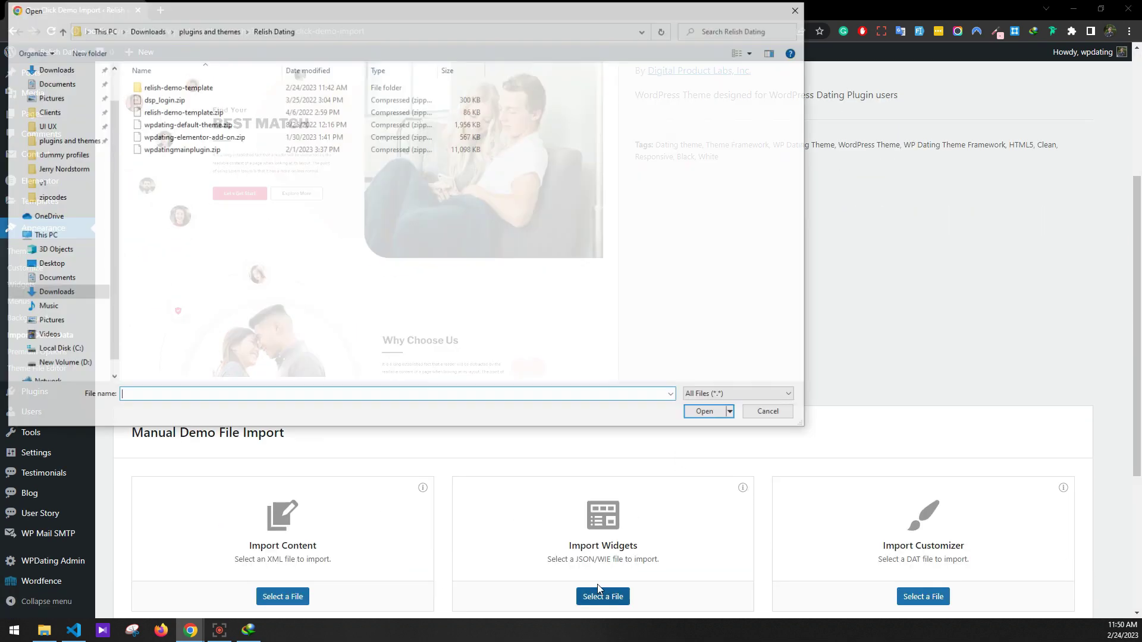
Import demo-widgets-data.wie from the relish-demo-template folder, then return to Import Demo Data
click(183, 115)
right_click(182, 114)
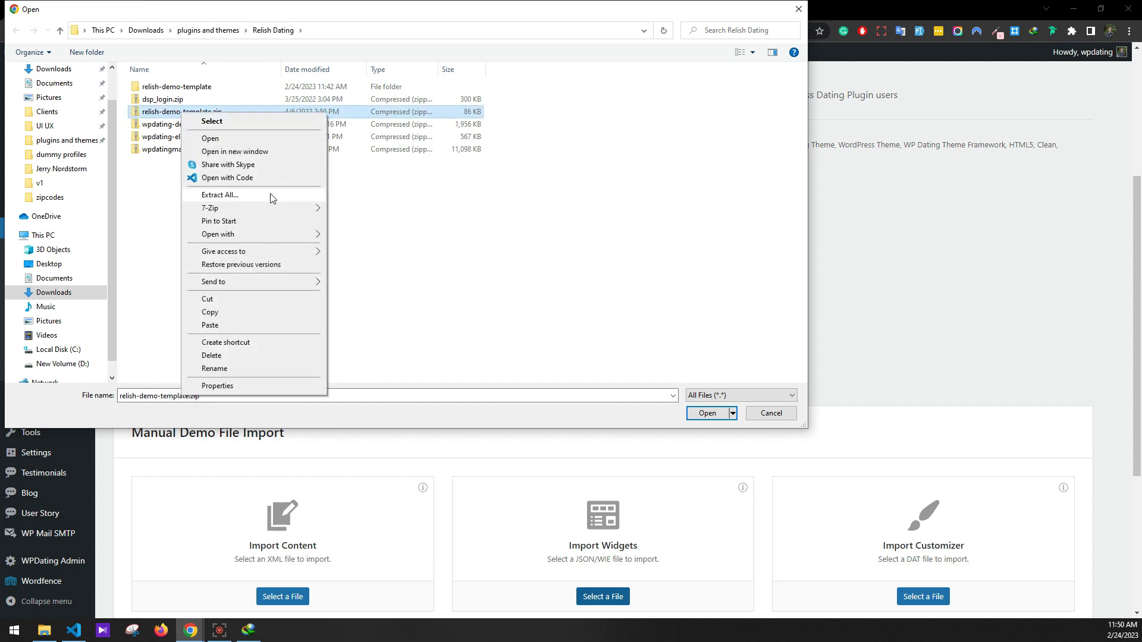
click(446, 191)
double_click(170, 89)
double_click(175, 101)
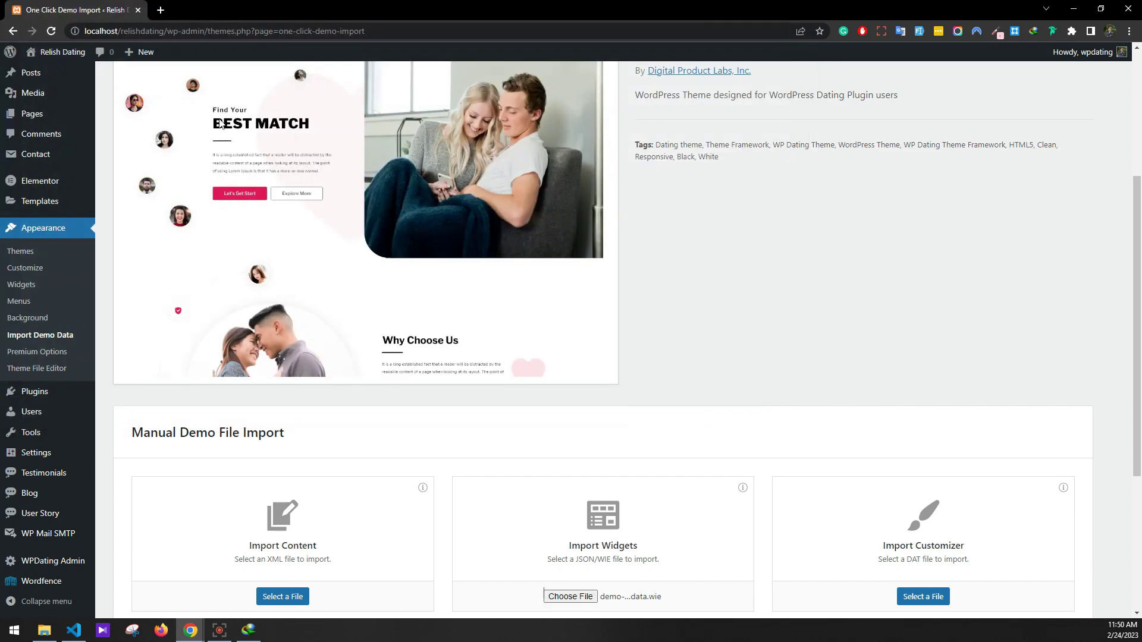
scroll(575, 272, down, 4)
click(1002, 562)
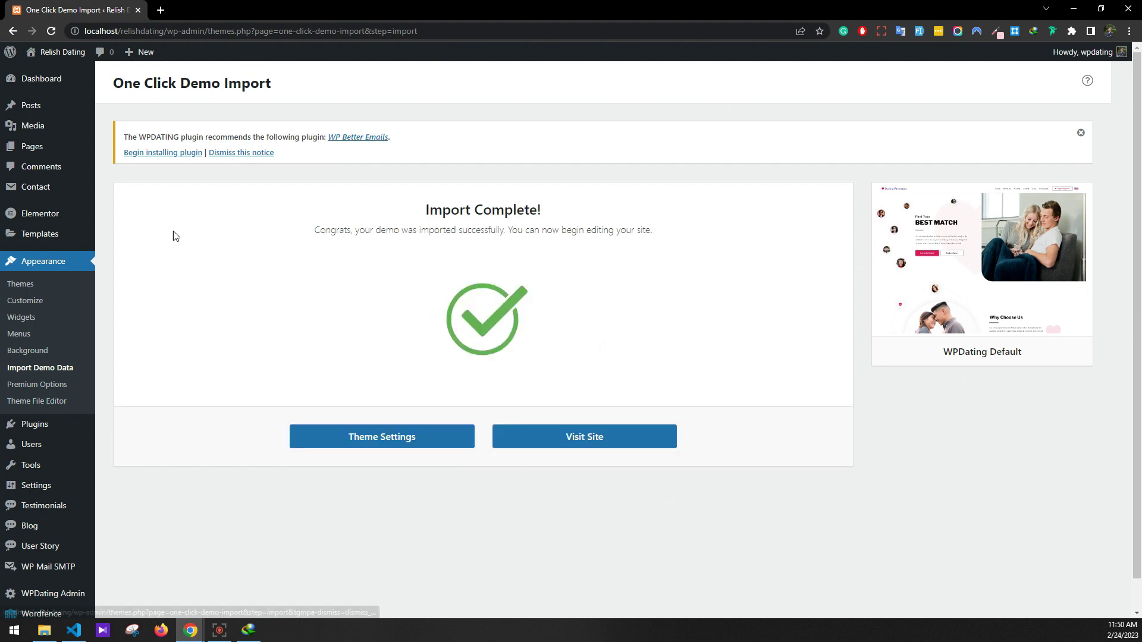
click(60, 369)
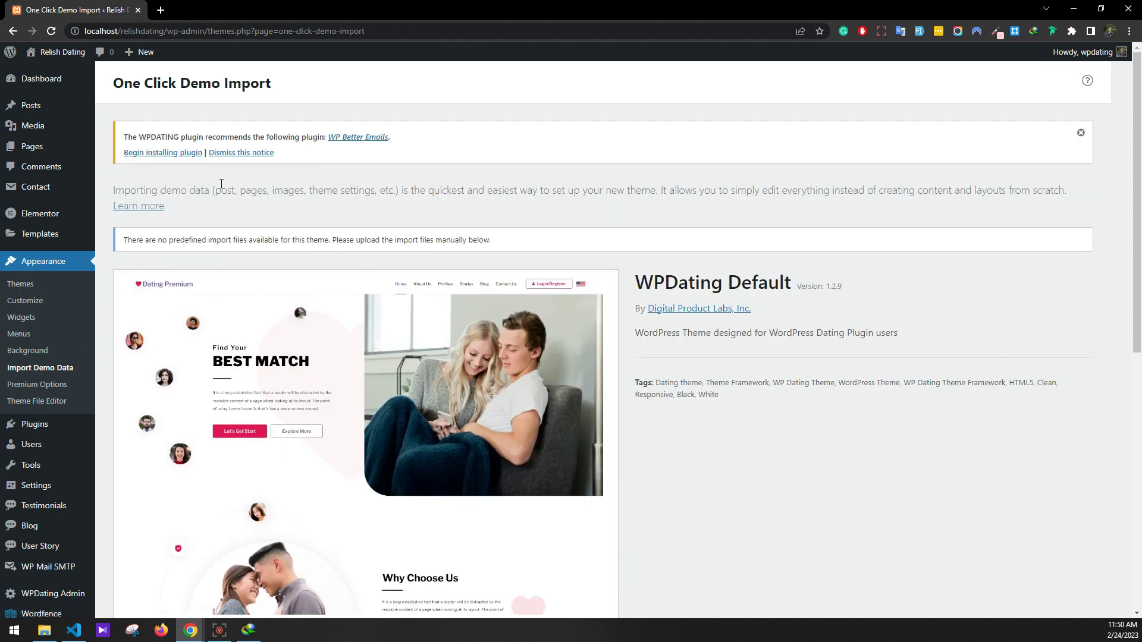
Clear the recommended-plugin notice, then run the content import using demo-data.xml
click(226, 155)
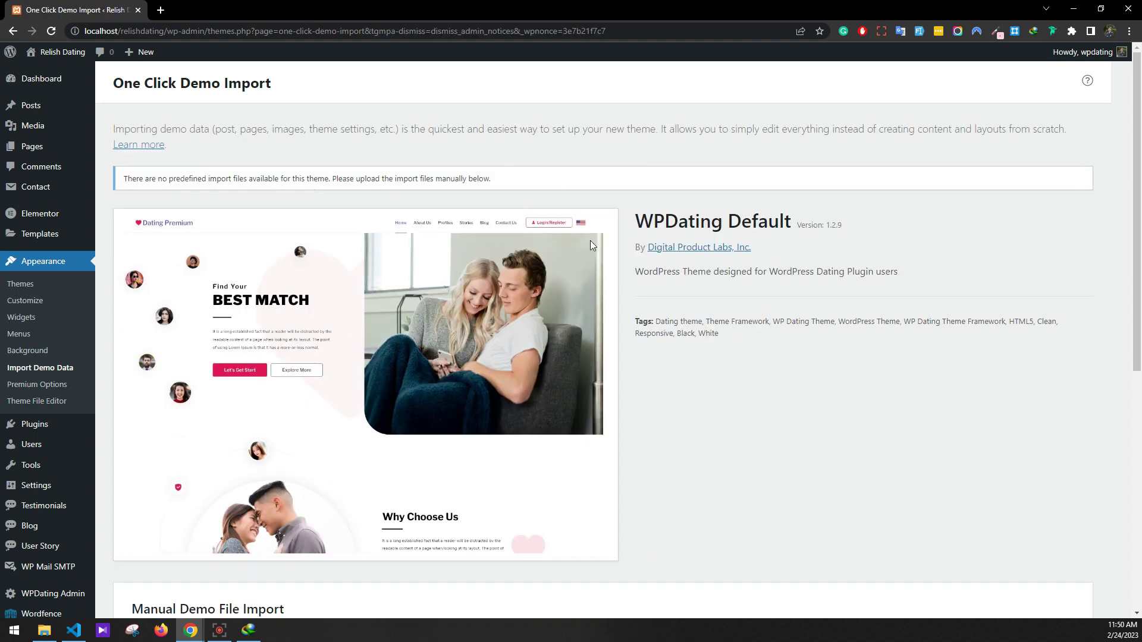
scroll(626, 273, down, 5)
scroll(625, 273, down, 3)
click(280, 357)
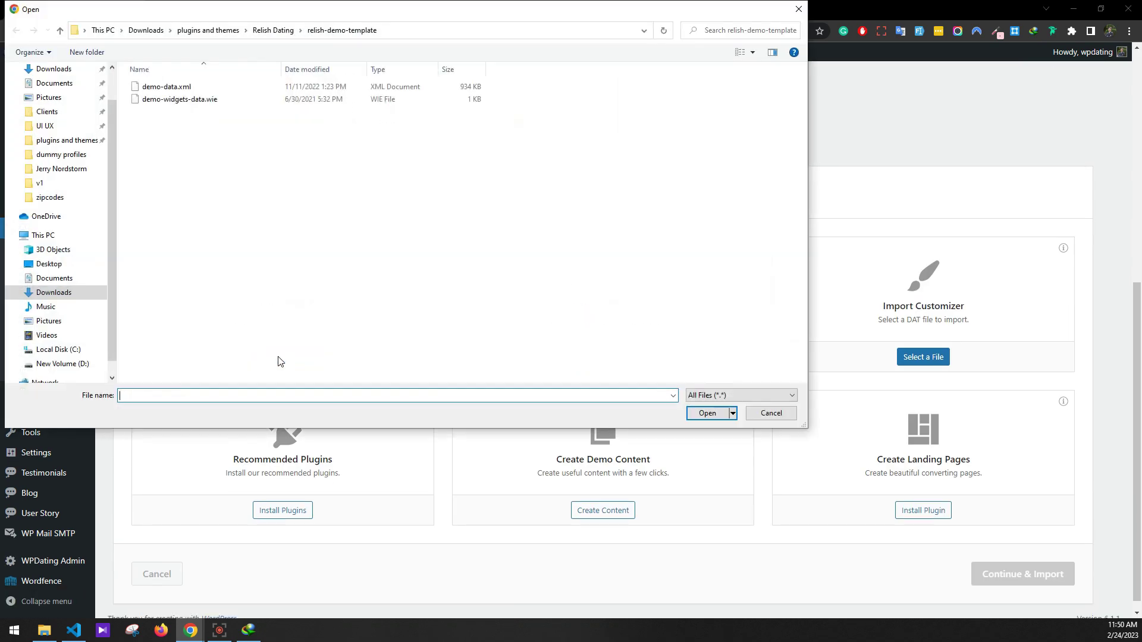
double_click(178, 86)
click(994, 575)
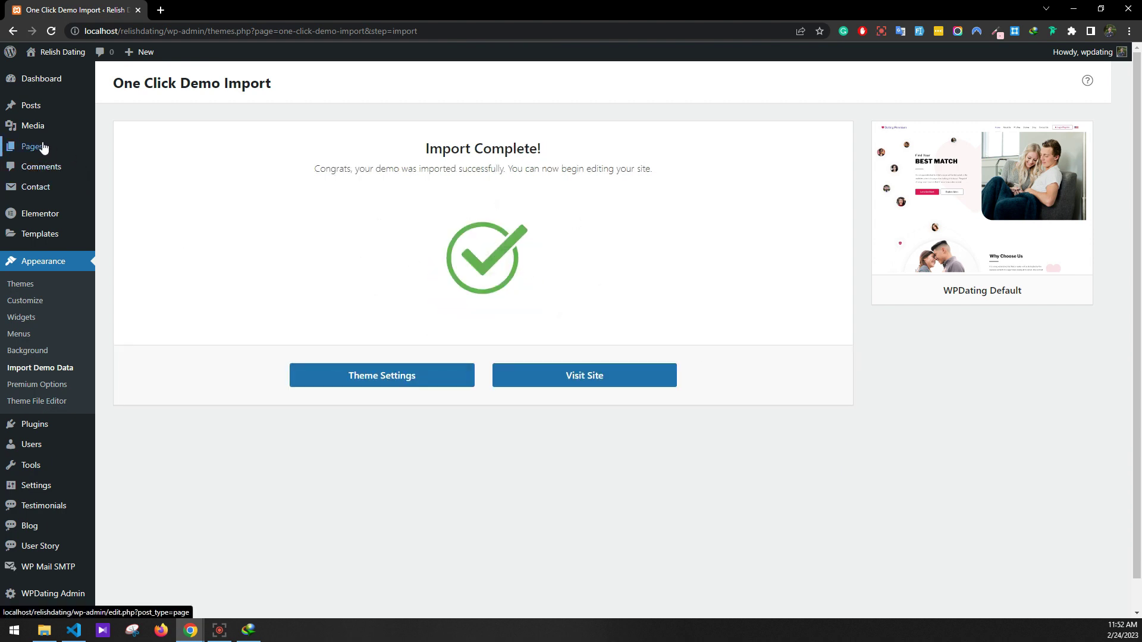
Trash the duplicate plain Members page from the All Pages list
mouse_move(41, 147)
click(109, 150)
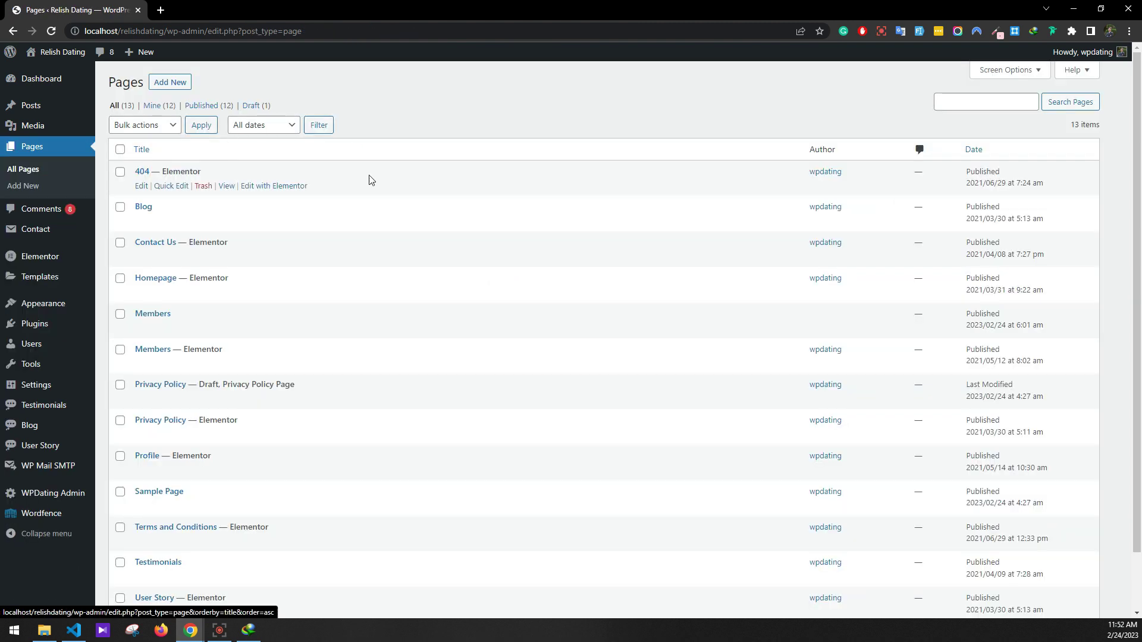
scroll(400, 263, down, 1)
scroll(399, 264, down, 1)
click(204, 264)
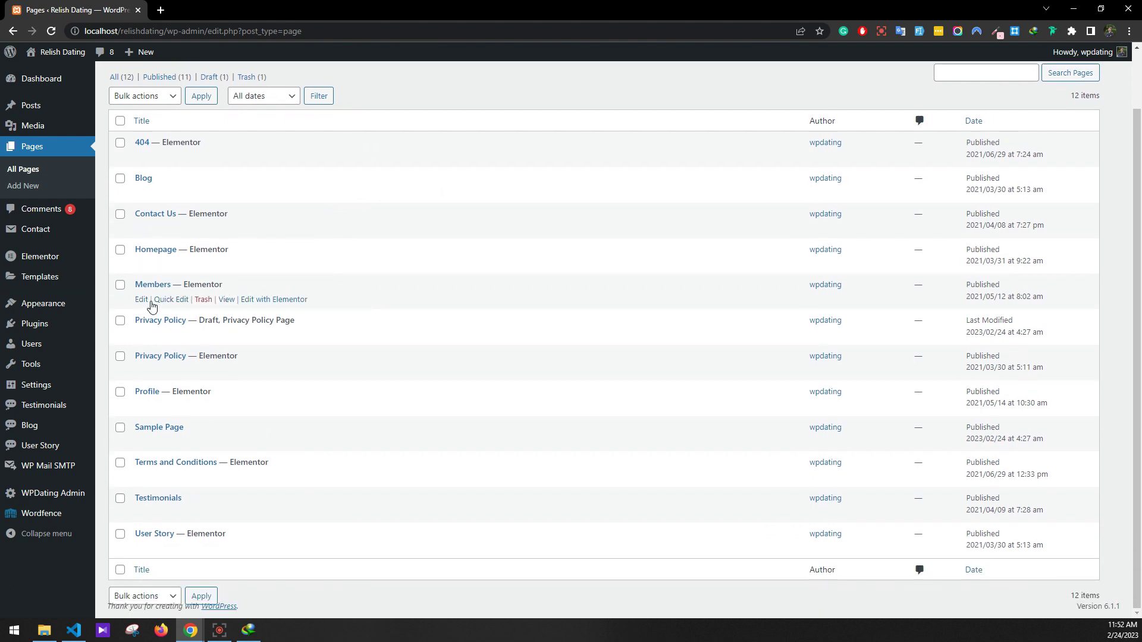
Set the Members page's WPDating Page Type to Member and update it
right_click(141, 301)
click(164, 308)
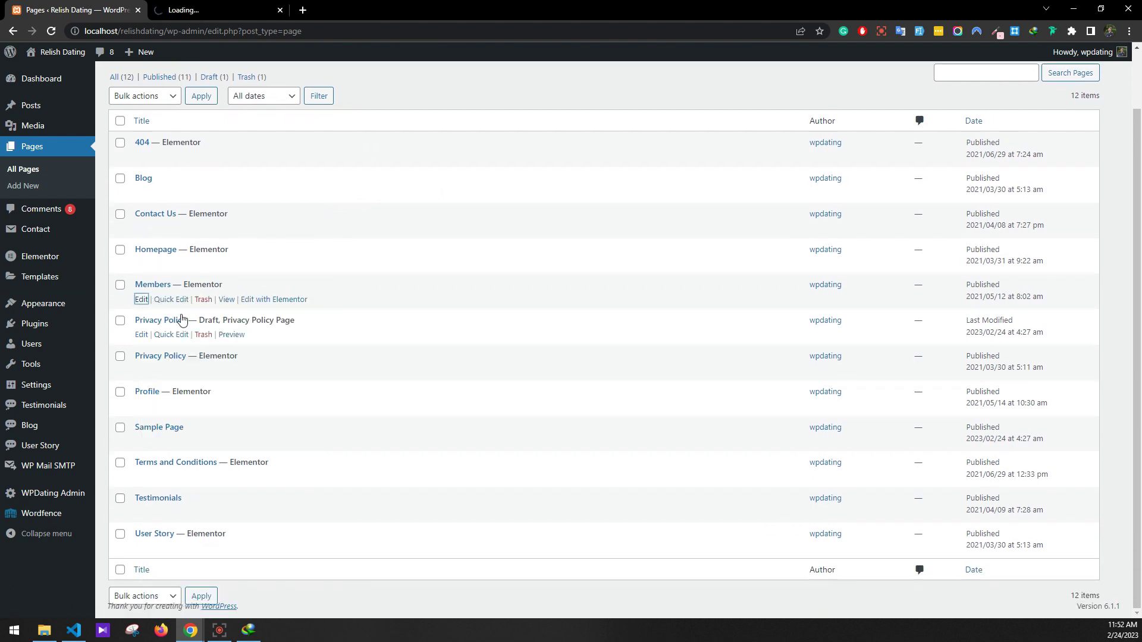
click(231, 7)
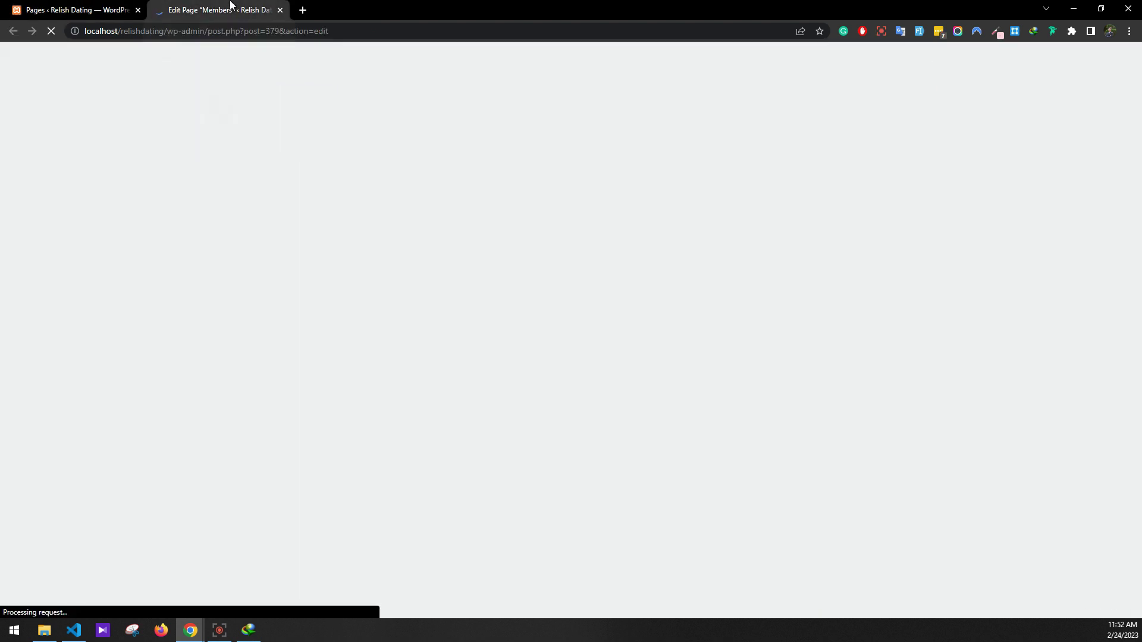
click(1029, 380)
click(1040, 418)
click(1034, 445)
click(1059, 66)
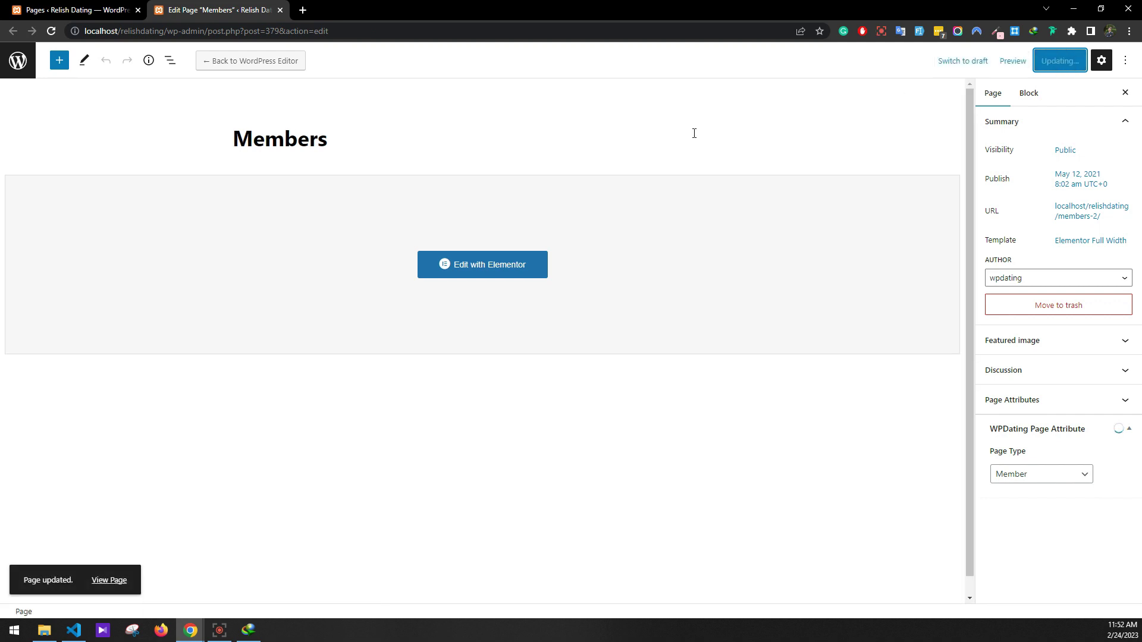
click(280, 10)
Set the Profile page's WPDating Page Type to Profile, update it, and return to the pages list
click(143, 407)
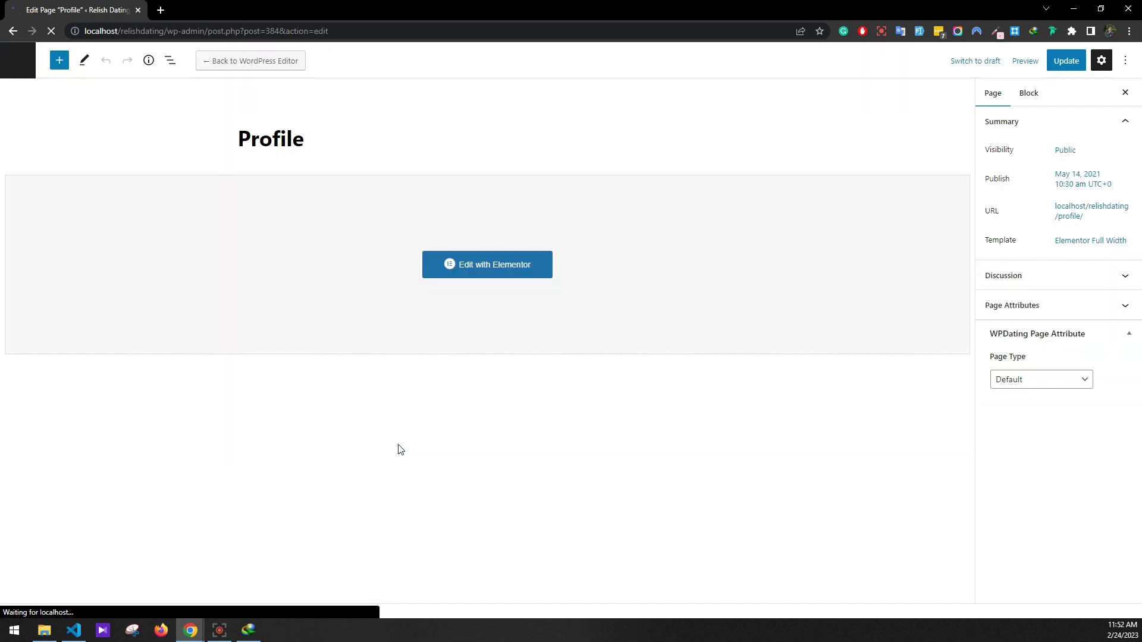
click(1056, 380)
click(1037, 418)
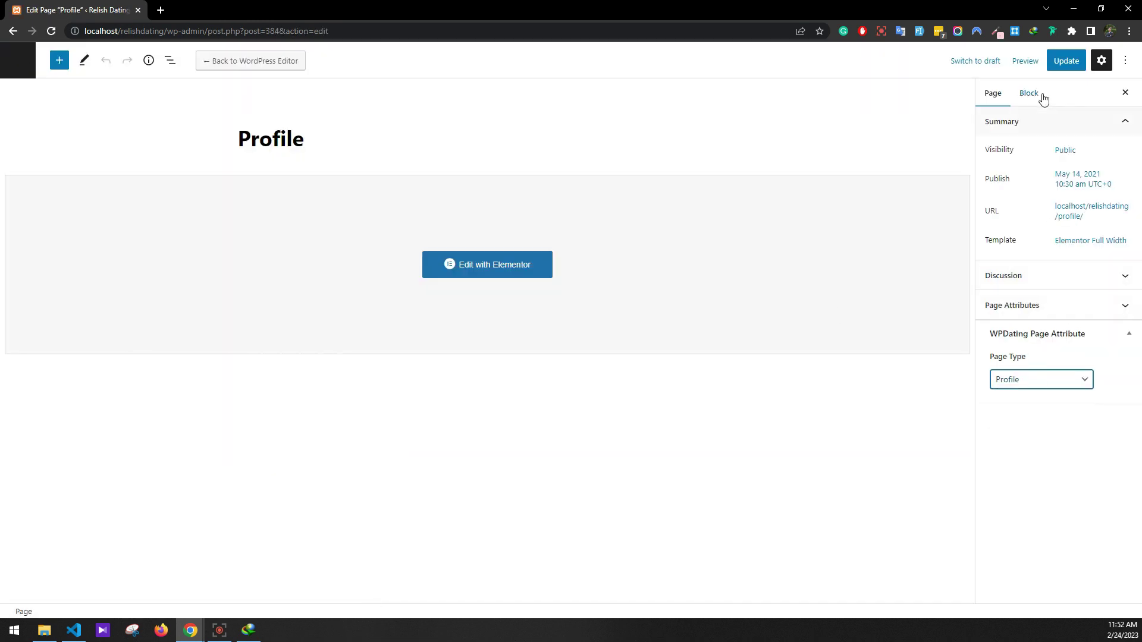
click(1063, 61)
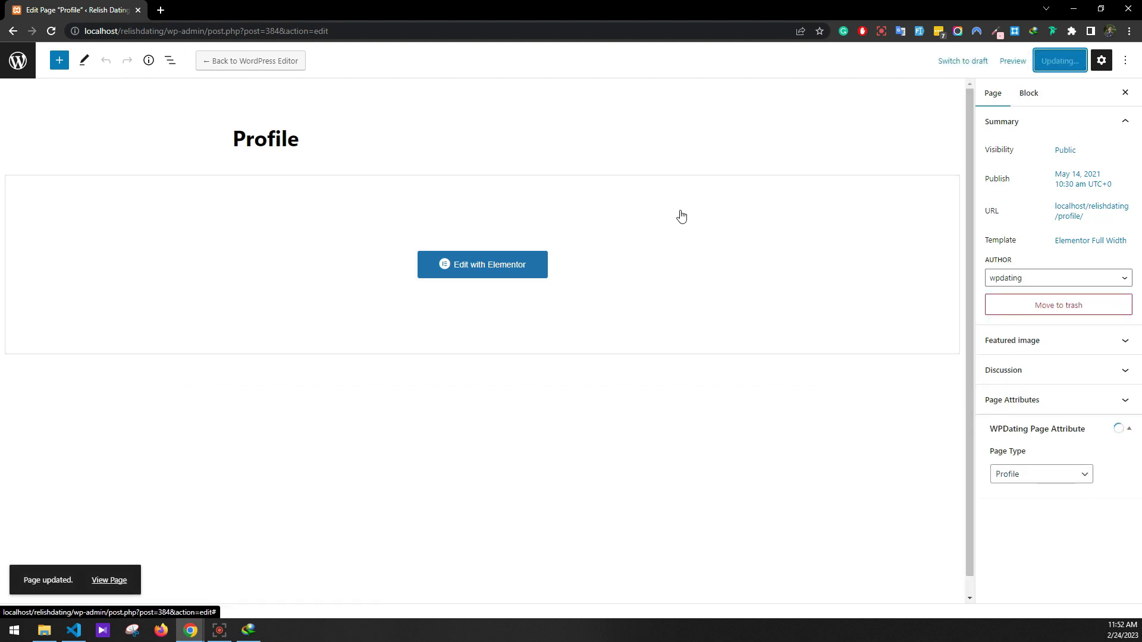
click(14, 31)
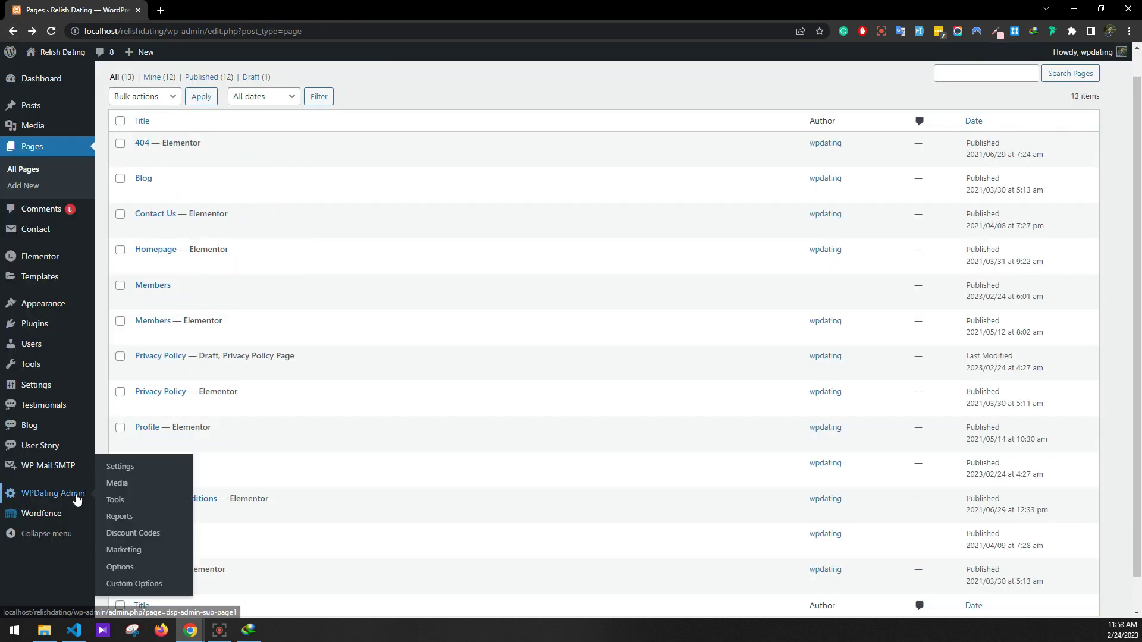
Set Reading to a static front page, with Homepage as the homepage and Blog as the posts page, and save
mouse_move(36, 385)
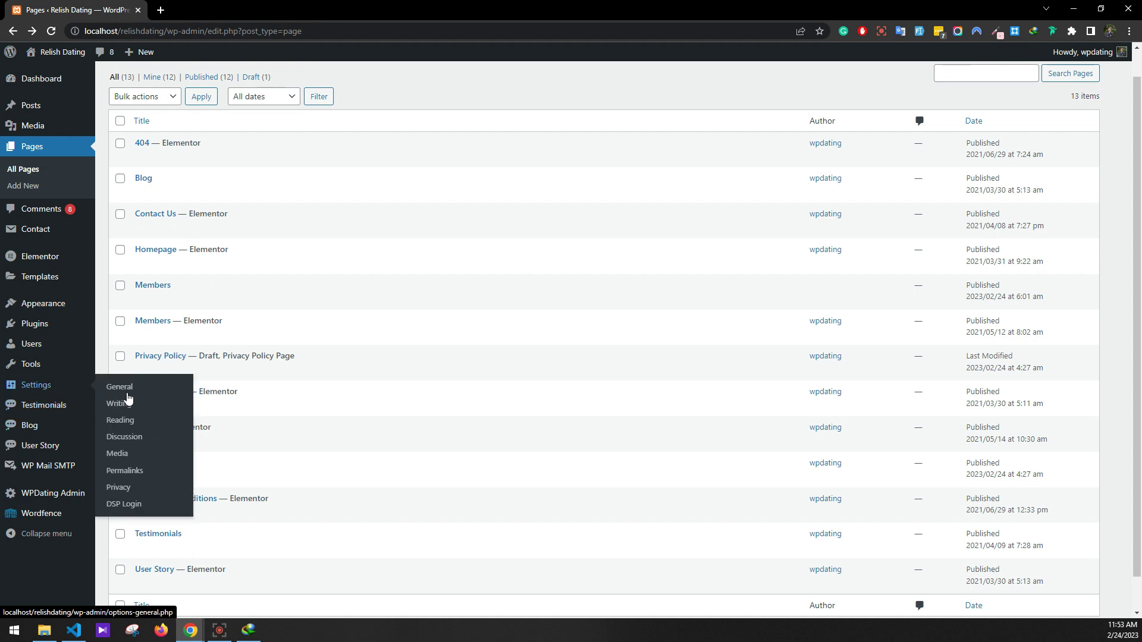
click(121, 420)
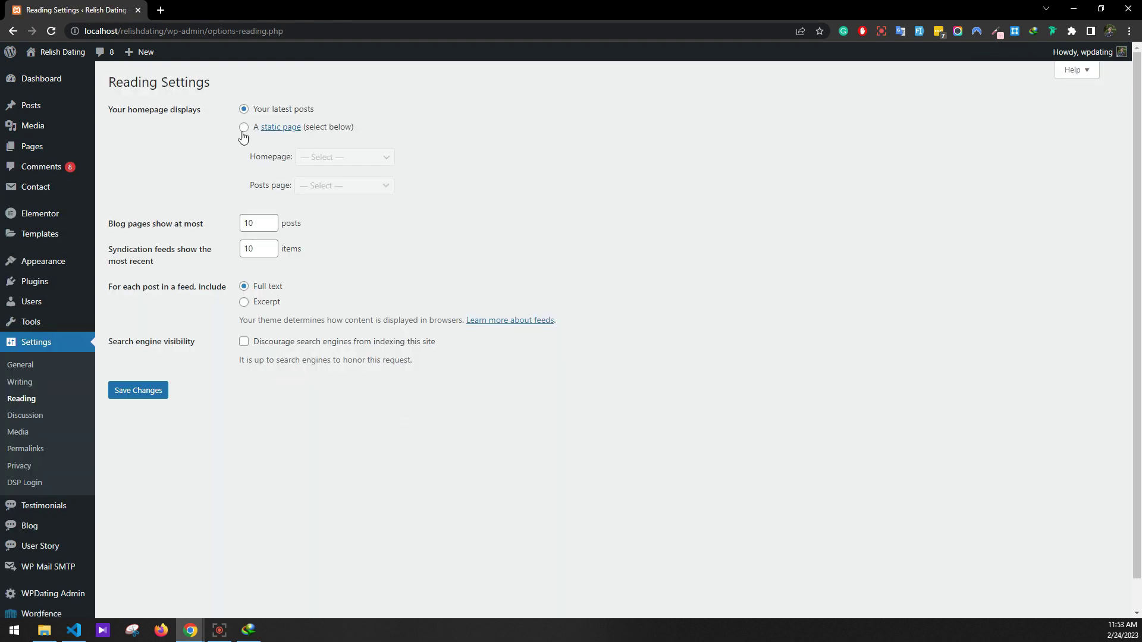
click(243, 127)
click(357, 158)
click(354, 220)
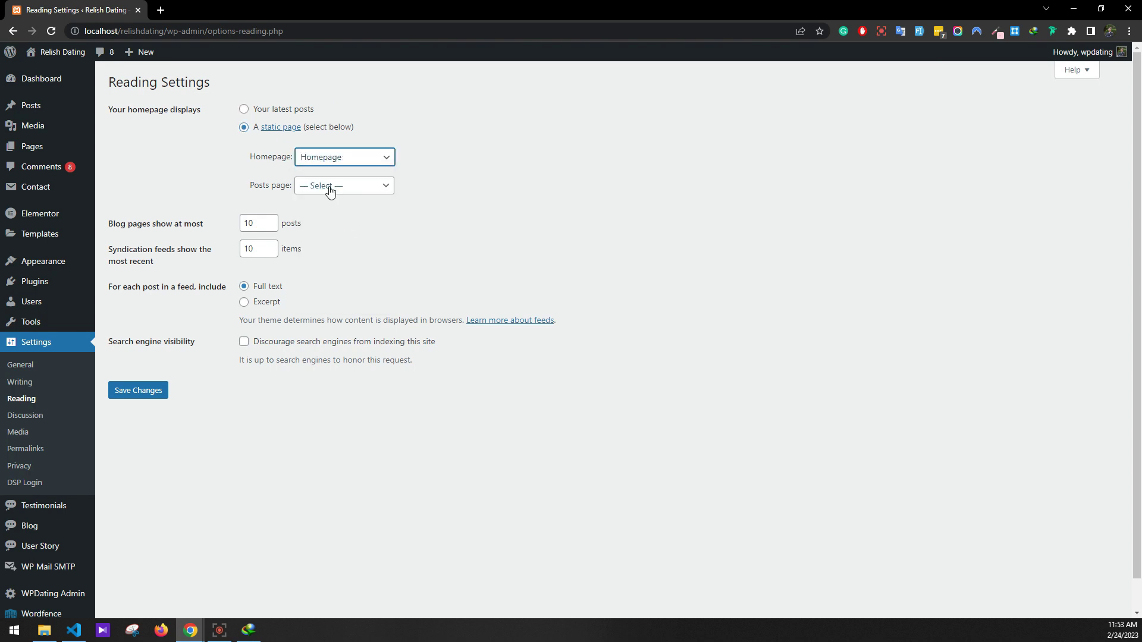
click(331, 186)
click(331, 224)
click(162, 393)
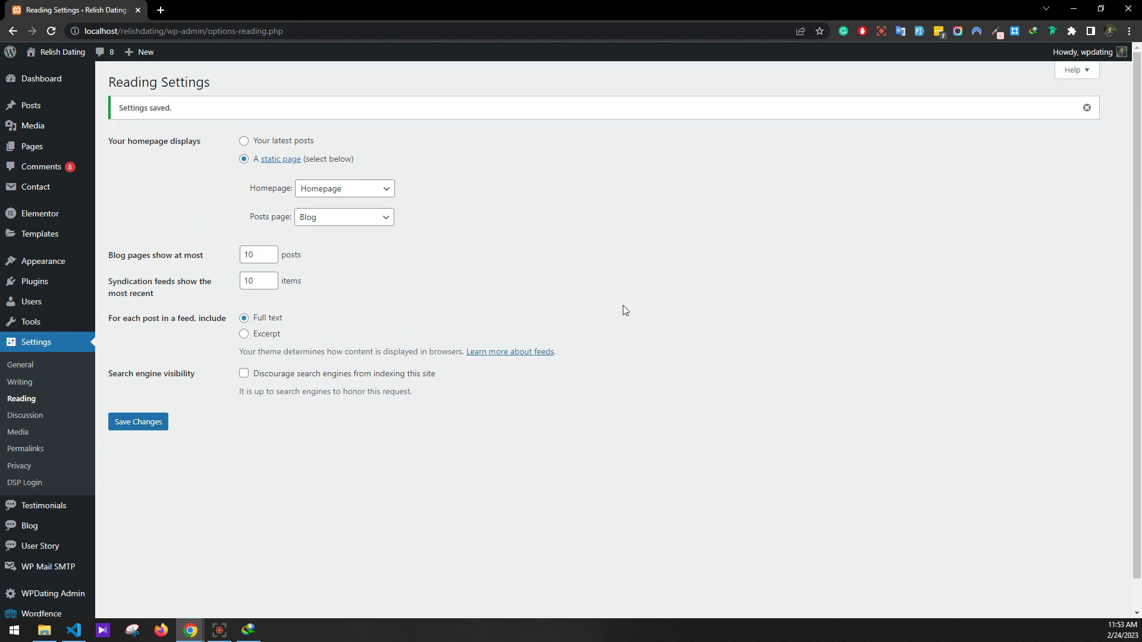
Set site-logo.png as the default logo and site-logo@2x as the retina logo, then save the general settings
mouse_move(69, 262)
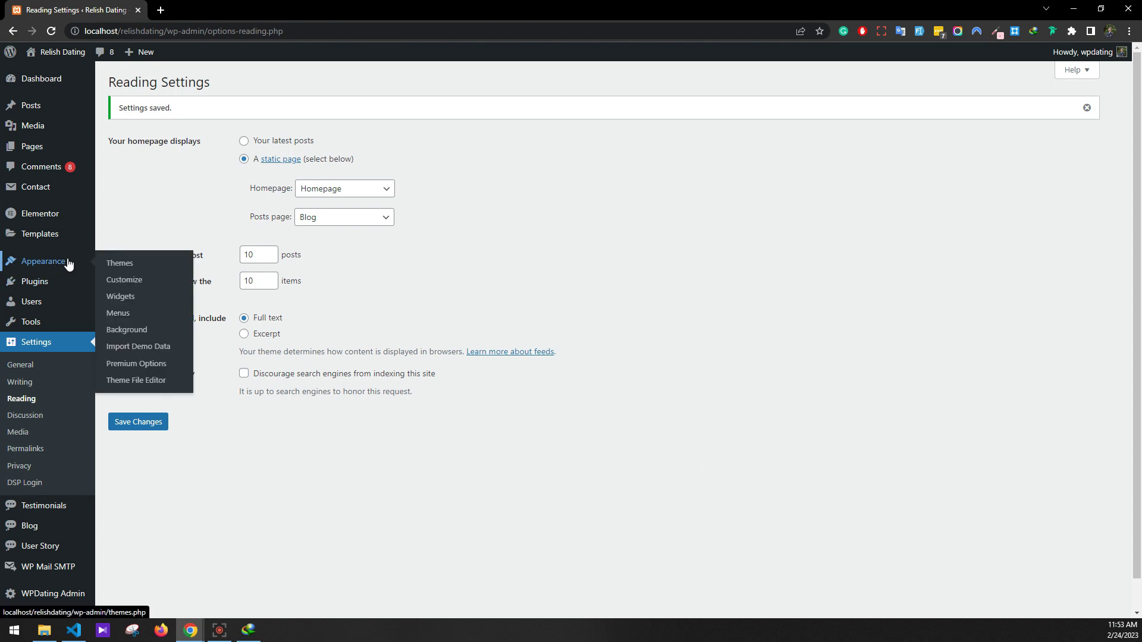
click(158, 364)
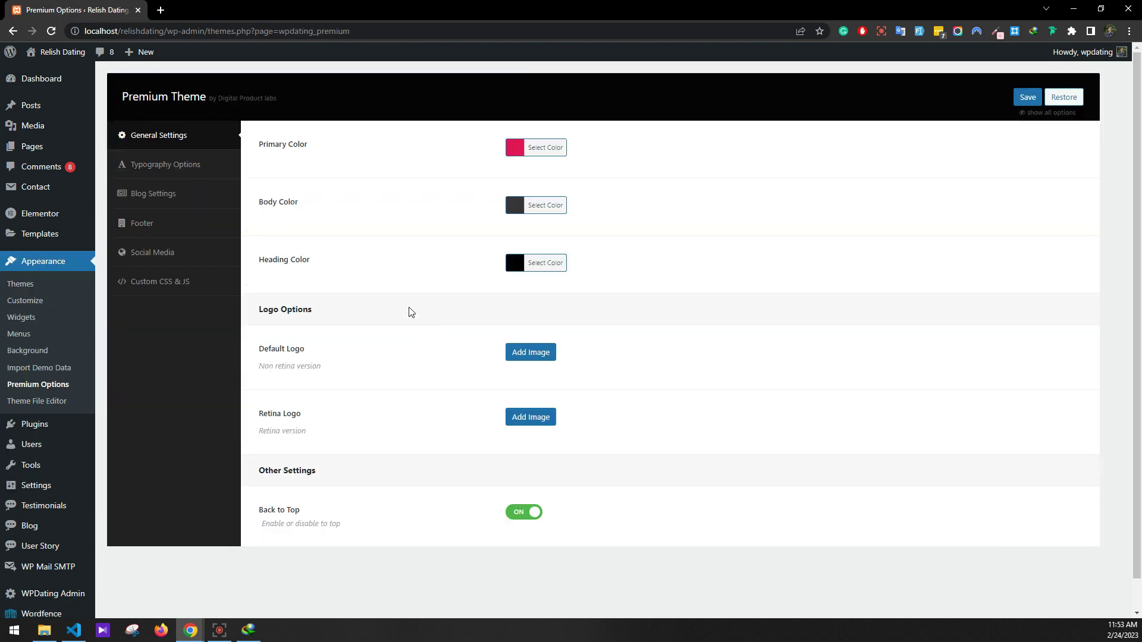
click(527, 353)
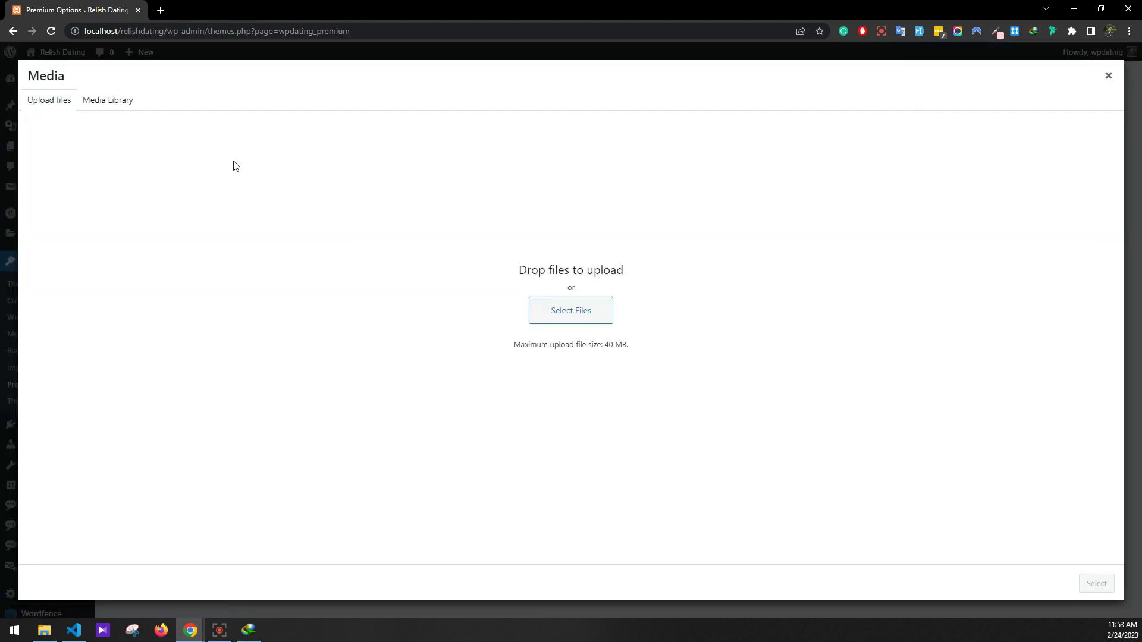
click(113, 101)
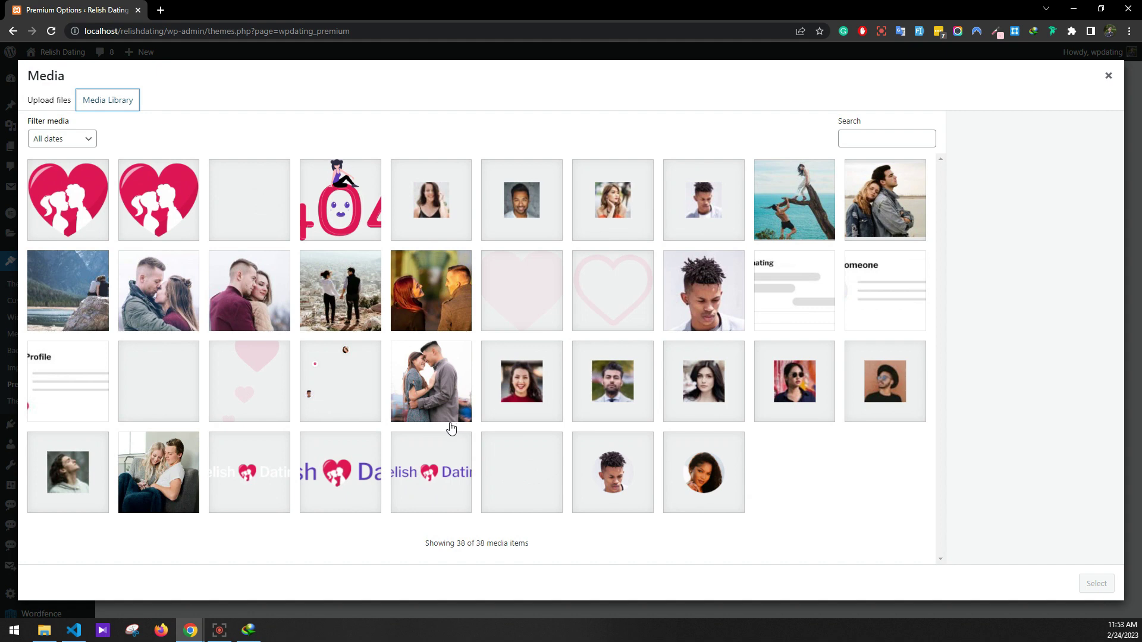
click(432, 468)
click(365, 492)
click(433, 485)
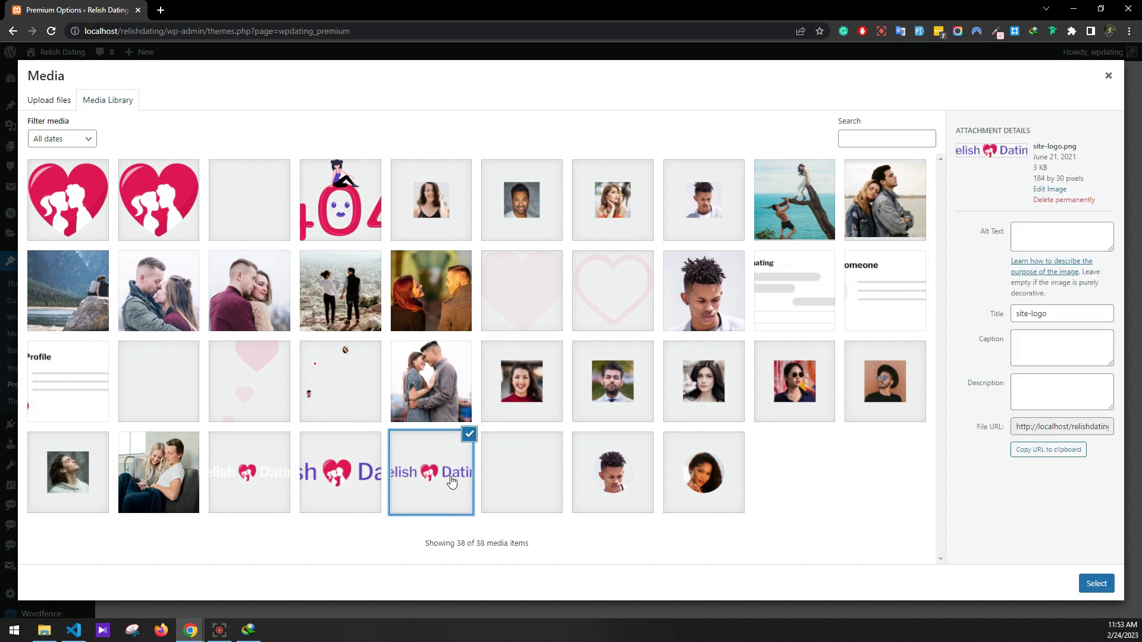
click(1083, 579)
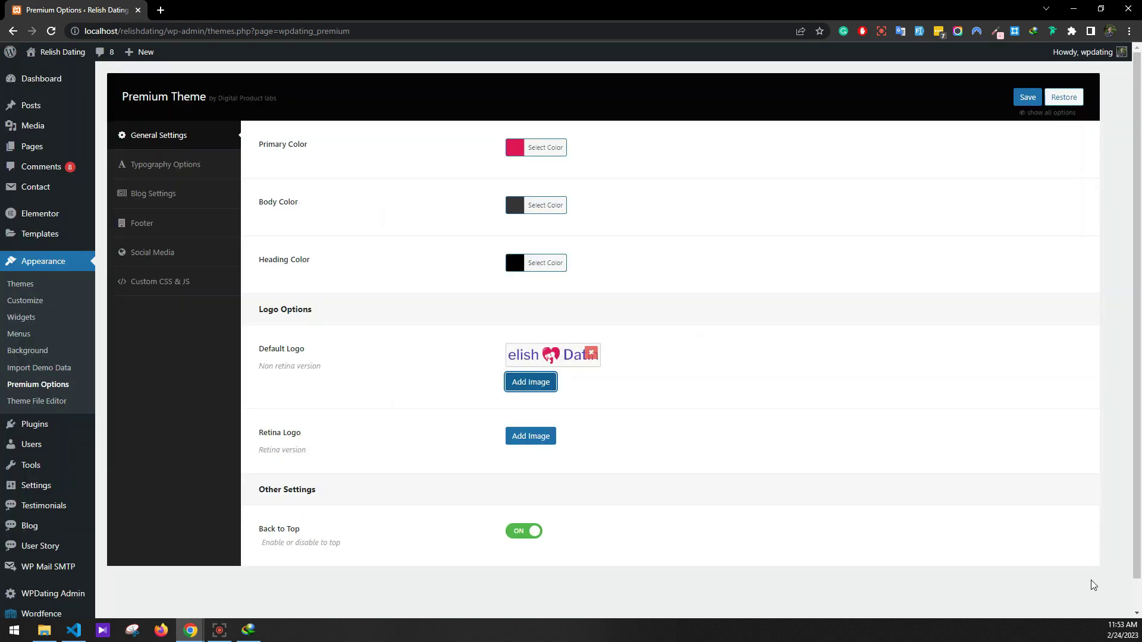
click(545, 436)
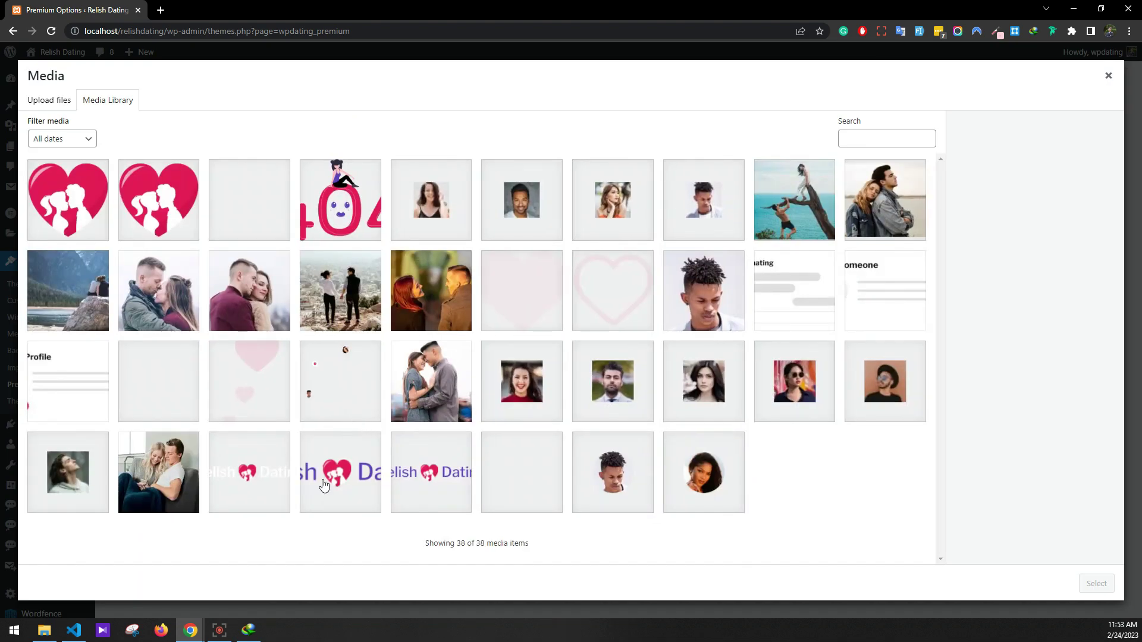
click(327, 484)
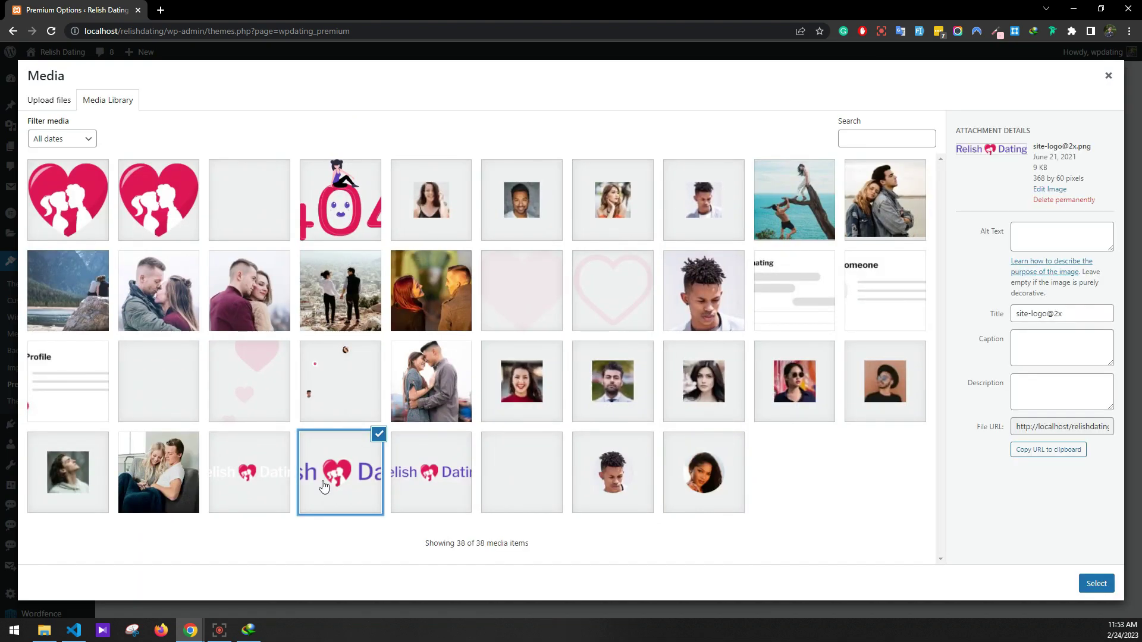
click(1084, 578)
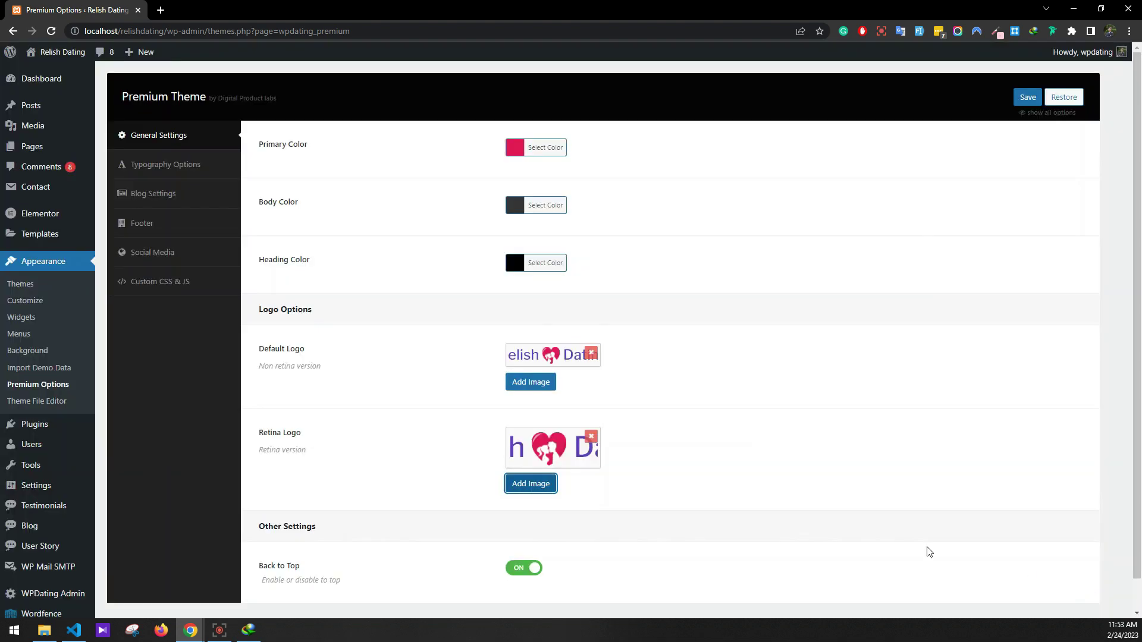
click(1028, 98)
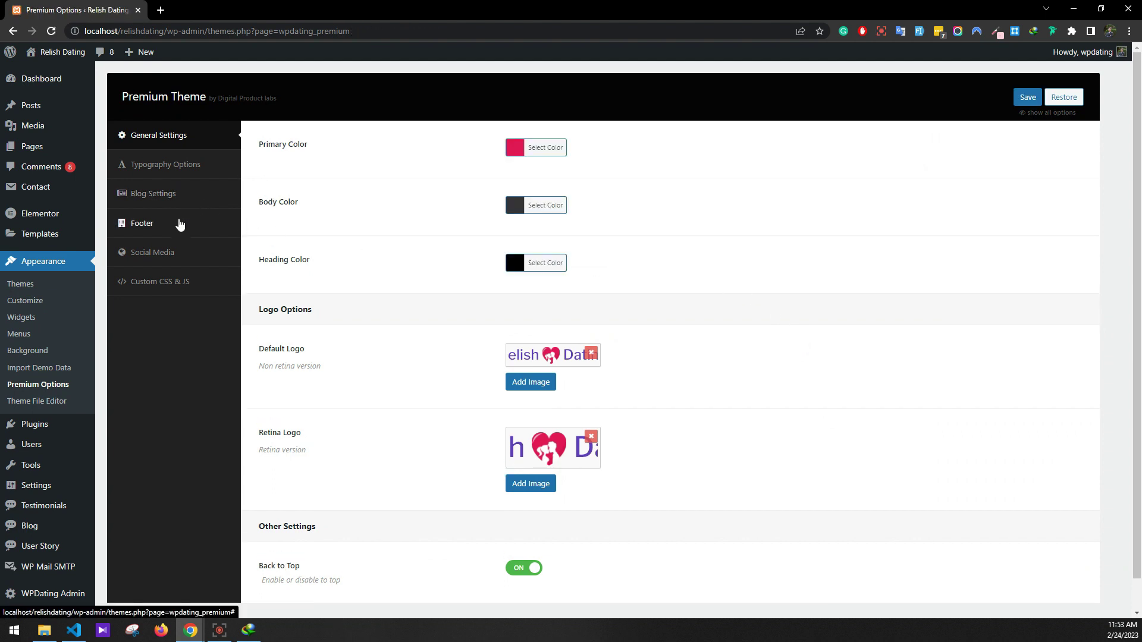
In the footer settings, set footer-logo.png from the Media Library as the footer logo
click(179, 224)
click(515, 323)
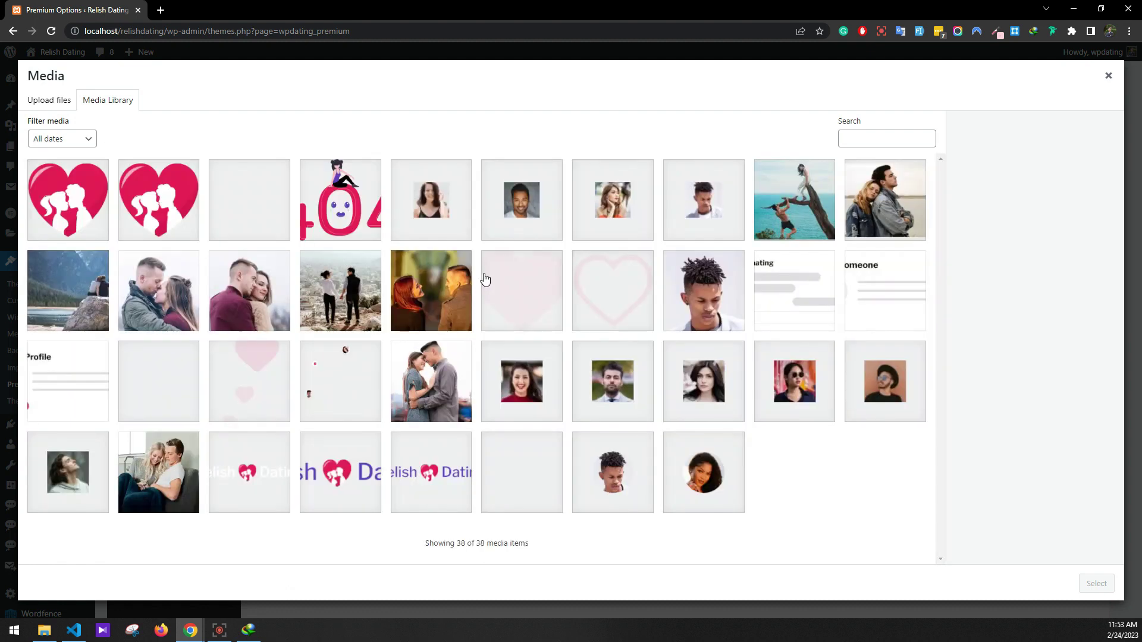
click(232, 482)
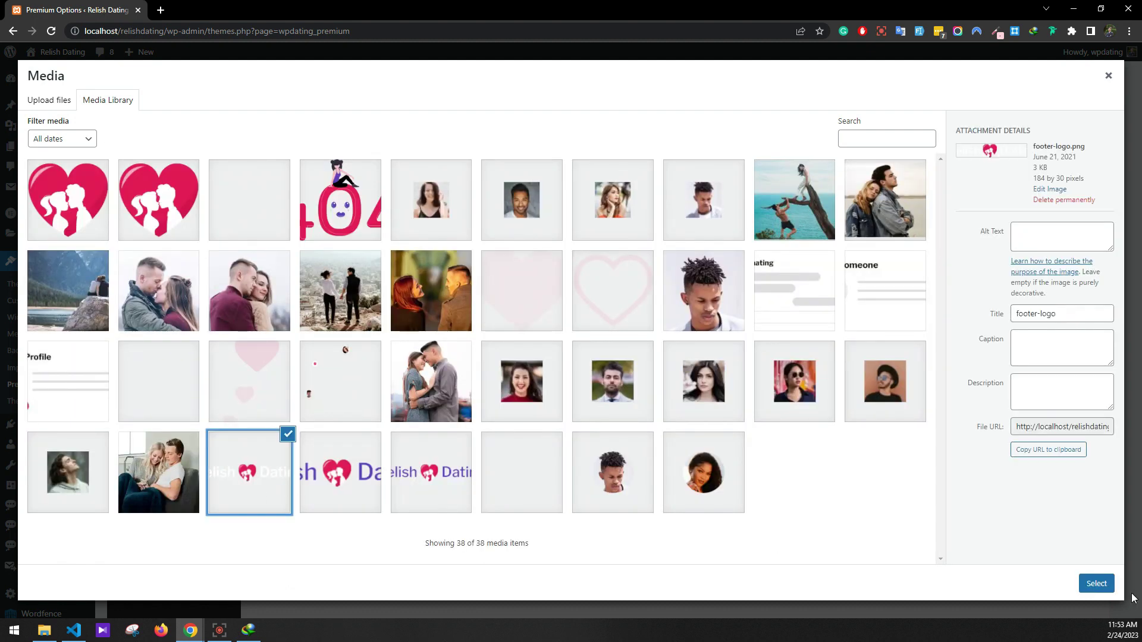
click(1086, 589)
Change the footer copyright year from 2021 to 2023 and save the footer settings
scroll(713, 428, down, 4)
click(543, 476)
key(BackSpace)
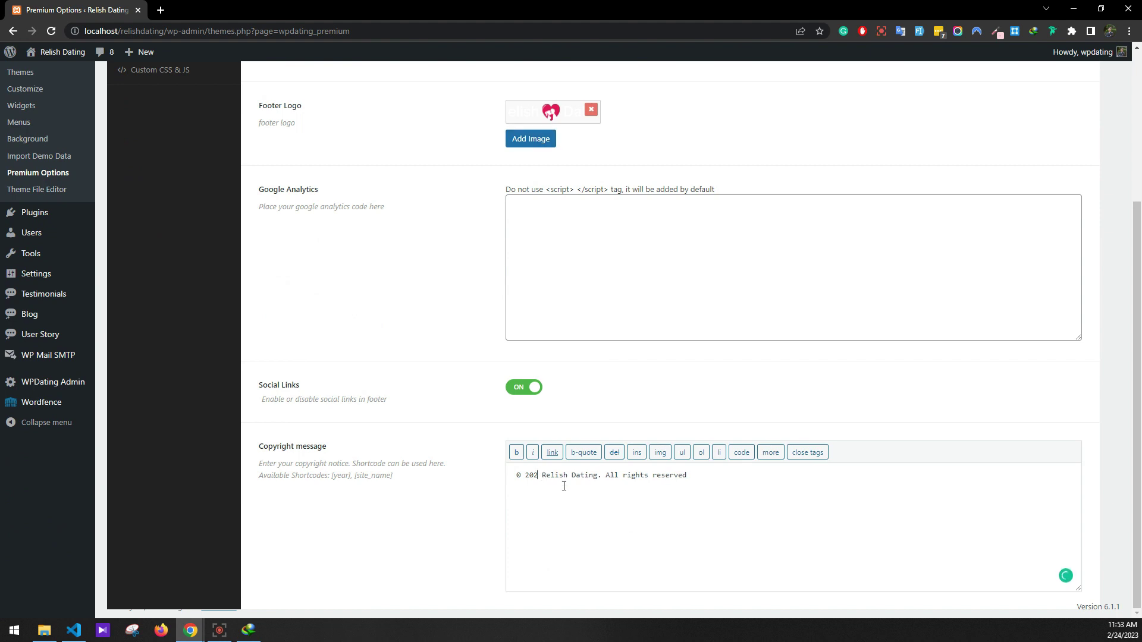
text(3)
scroll(882, 239, up, 4)
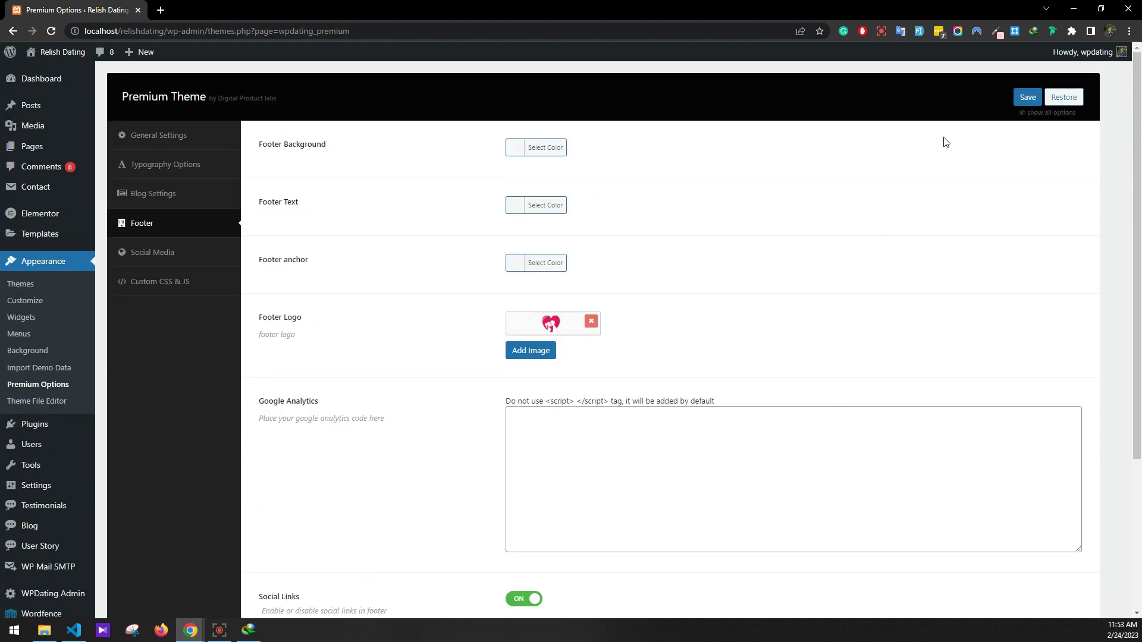
click(1019, 95)
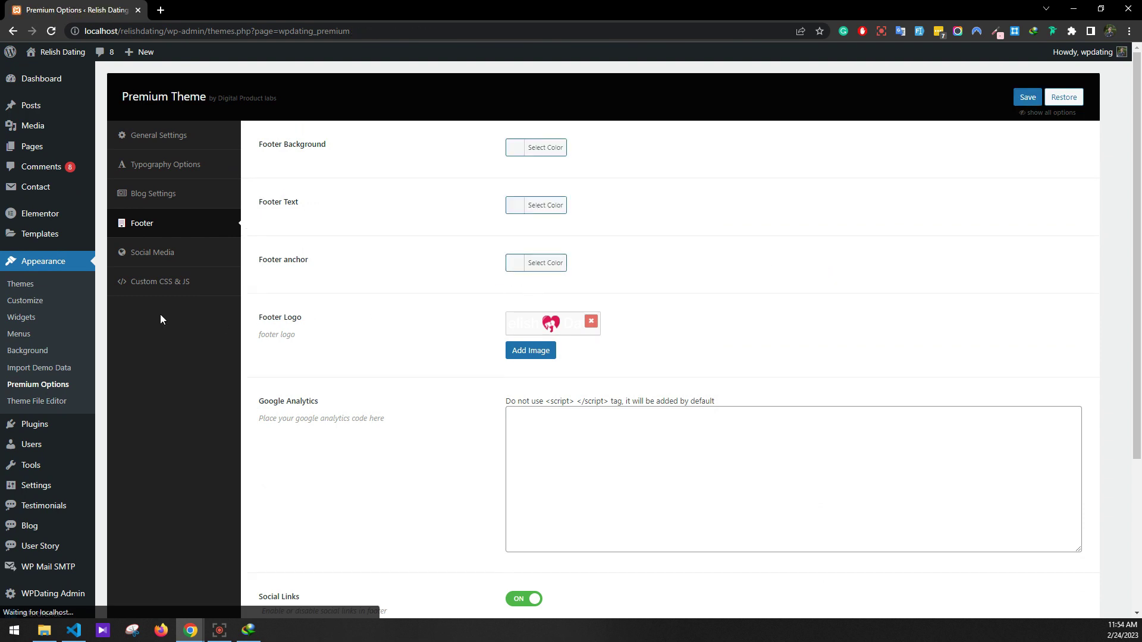
Open the editors of the contact forms, including Subscribe, in separate browser tabs
mouse_move(45, 150)
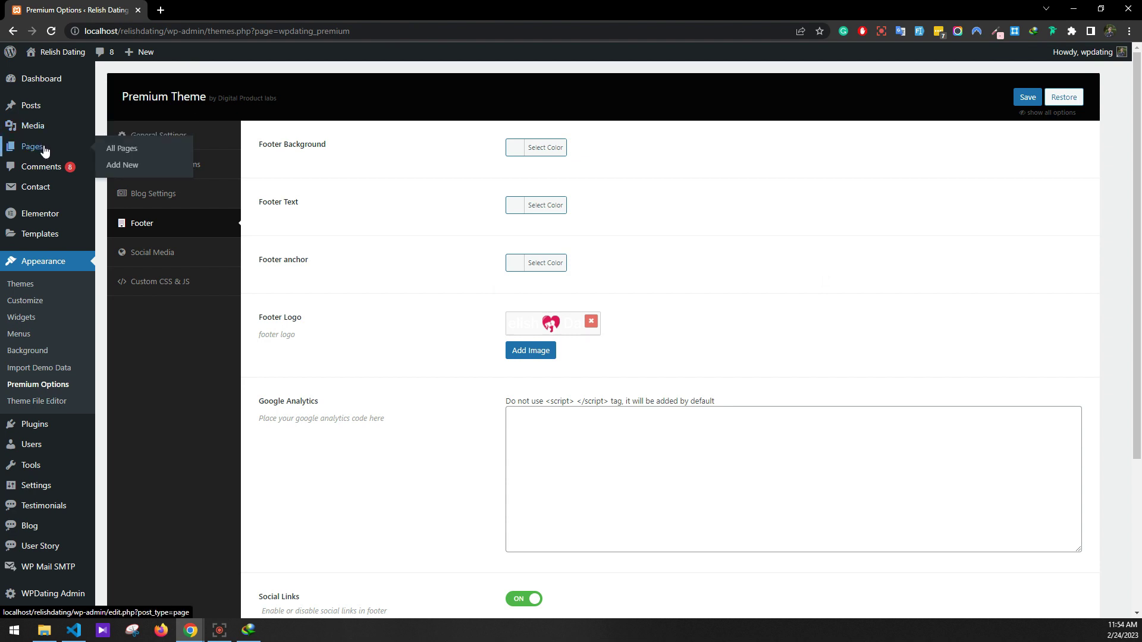
mouse_move(43, 186)
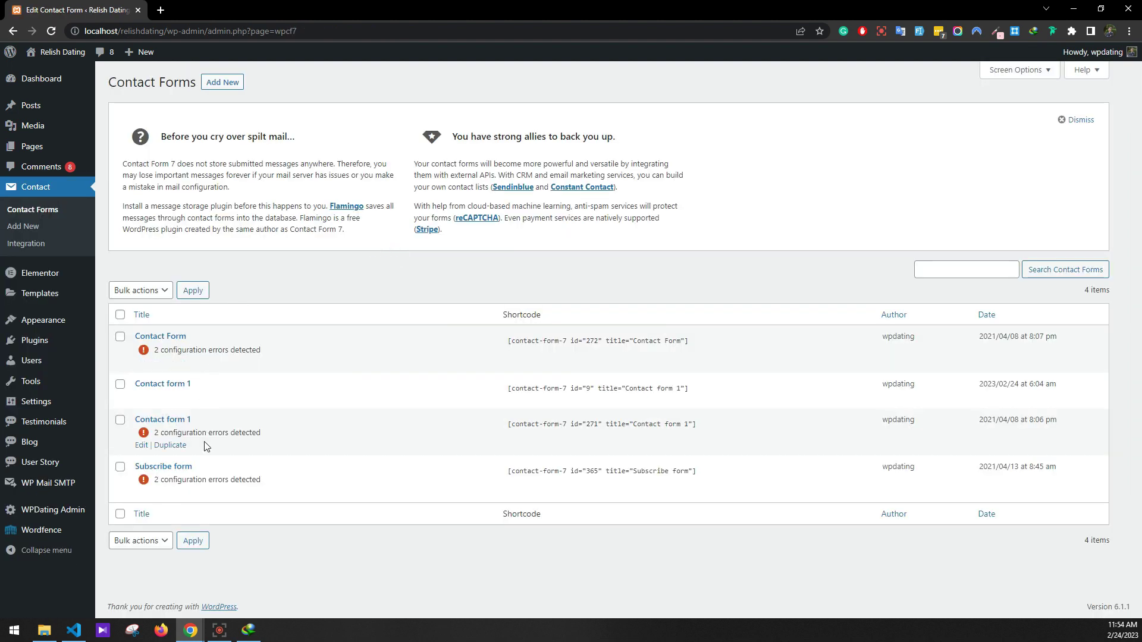
right_click(141, 404)
click(164, 409)
right_click(142, 364)
click(168, 373)
right_click(142, 446)
click(170, 455)
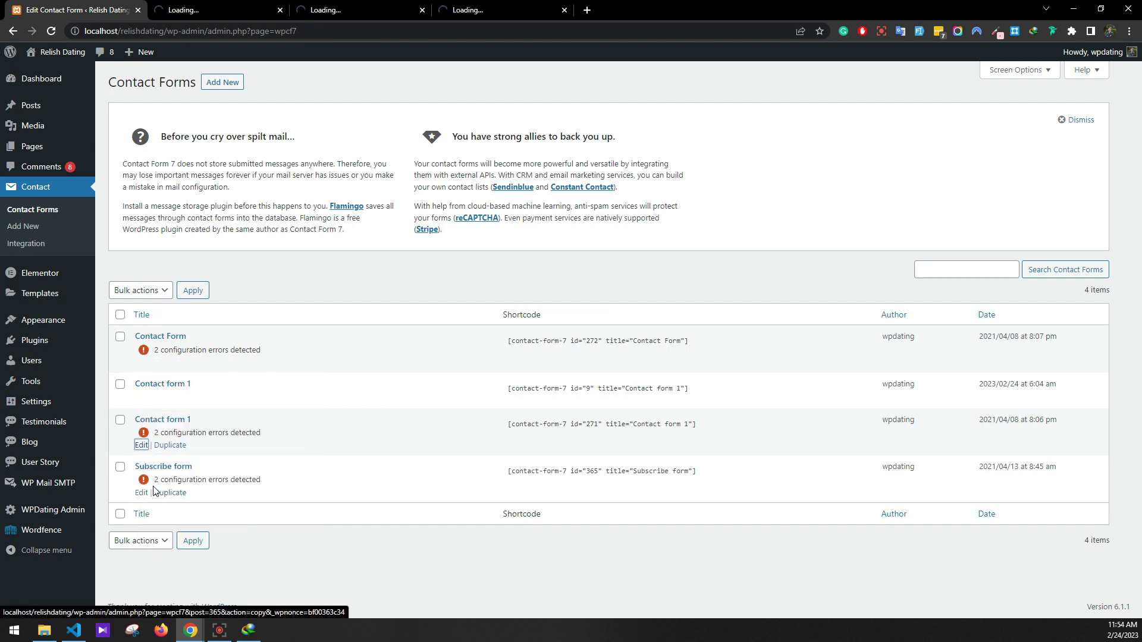
right_click(142, 492)
click(182, 341)
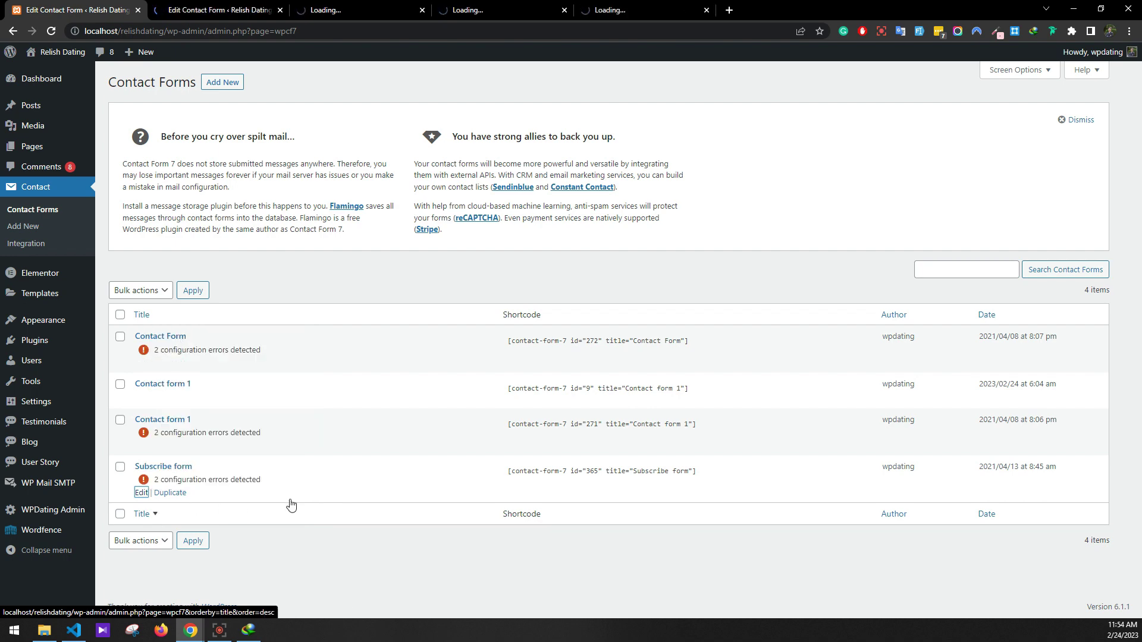
Show the Mail settings in each form's editor, starting with Contact form 1
click(182, 5)
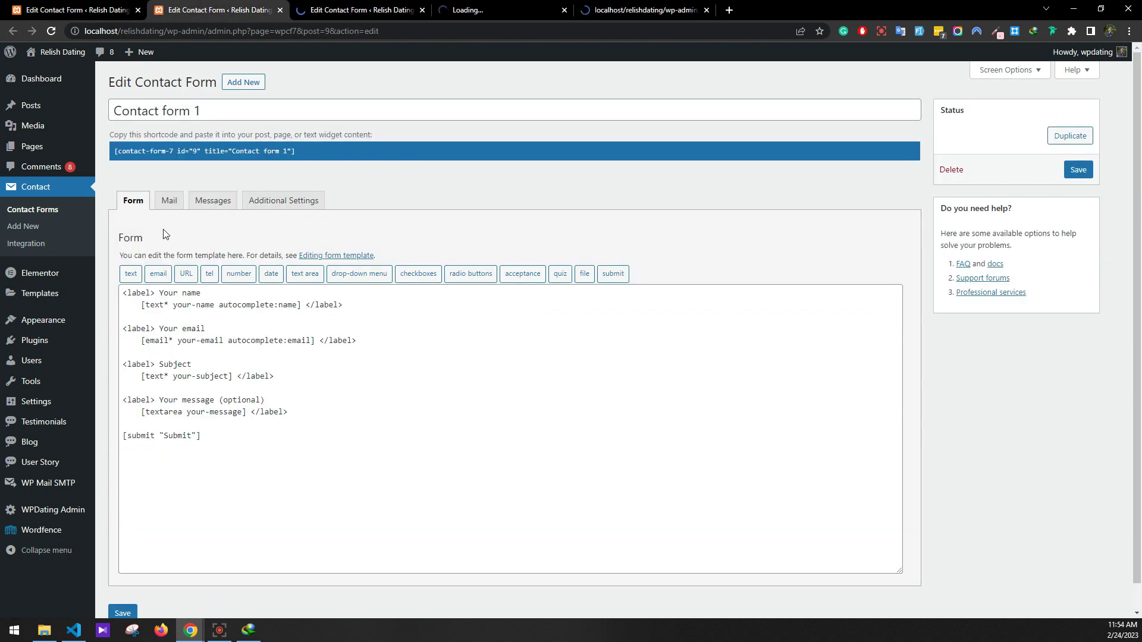
click(169, 200)
key(ctrl+Tab)
click(189, 209)
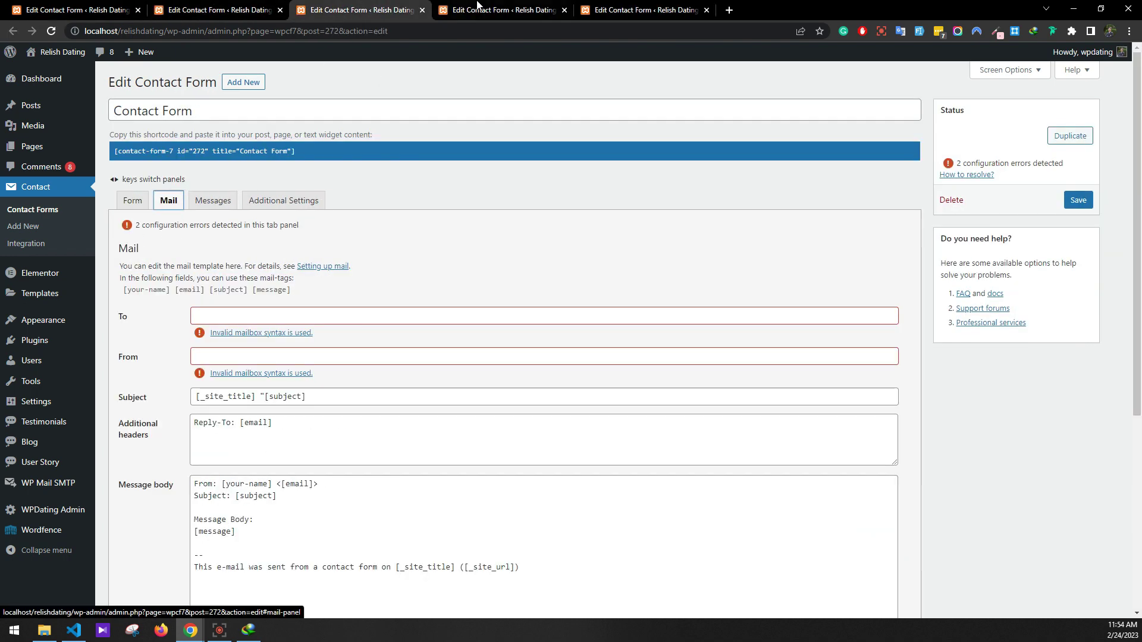
key(ctrl+Tab)
click(181, 202)
key(ctrl+Tab)
click(181, 201)
Copy Contact form 1's To value [_site_admin_email] into the other forms' empty recipient fields
key(ctrl+2)
triple_click(304, 304)
key(ctrl+c)
key(ctrl+Tab)
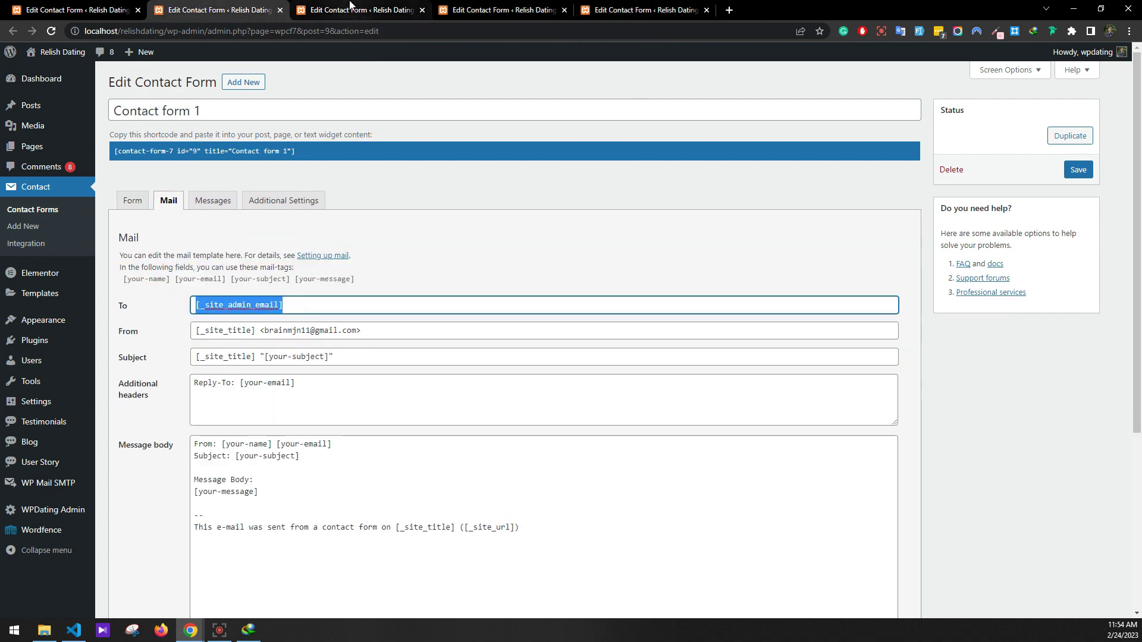
click(279, 308)
key(ctrl+v)
key(ctrl+Tab)
click(407, 317)
key(ctrl+v)
key(ctrl+Tab)
click(407, 319)
key(ctrl+v)
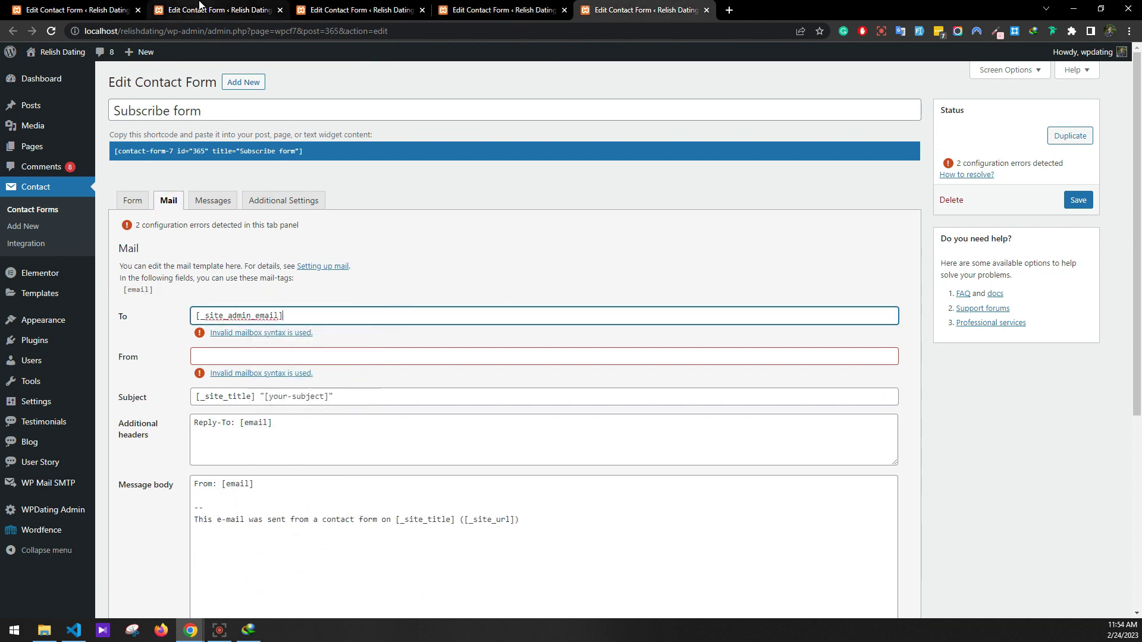
Paste Contact form 1's From sender value into the other forms' sender fields and save Subscribe
click(220, 10)
drag(366, 328, 141, 329)
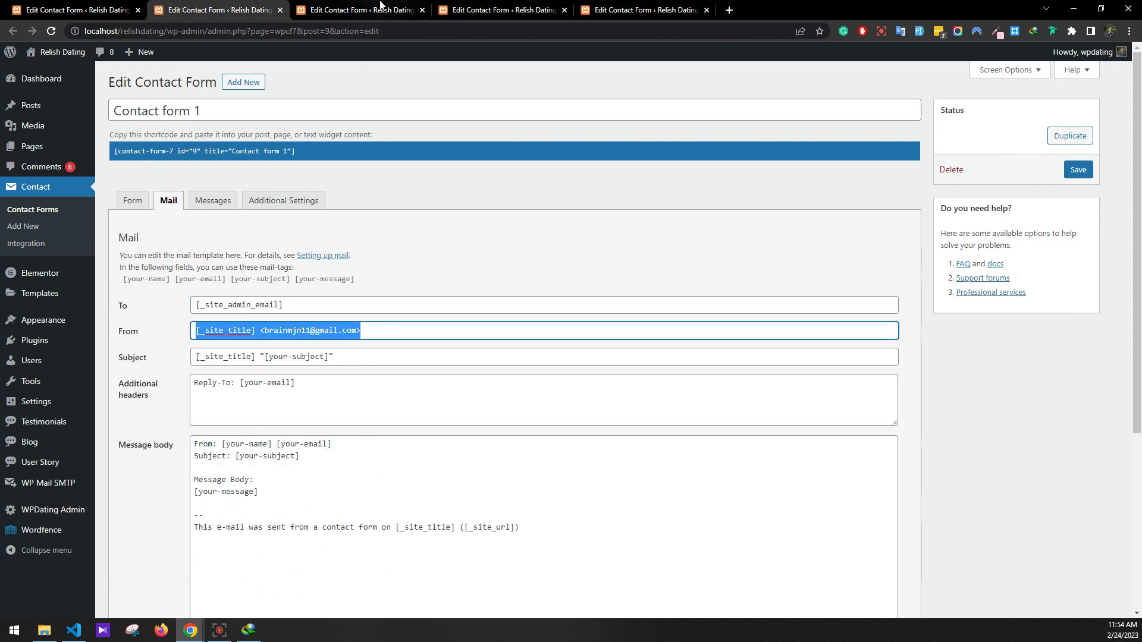
click(375, 5)
click(318, 339)
key(ctrl+v)
key(ctrl+Tab)
click(383, 341)
key(ctrl+Tab)
click(450, 344)
key(ctrl+v)
scroll(416, 386, down, 5)
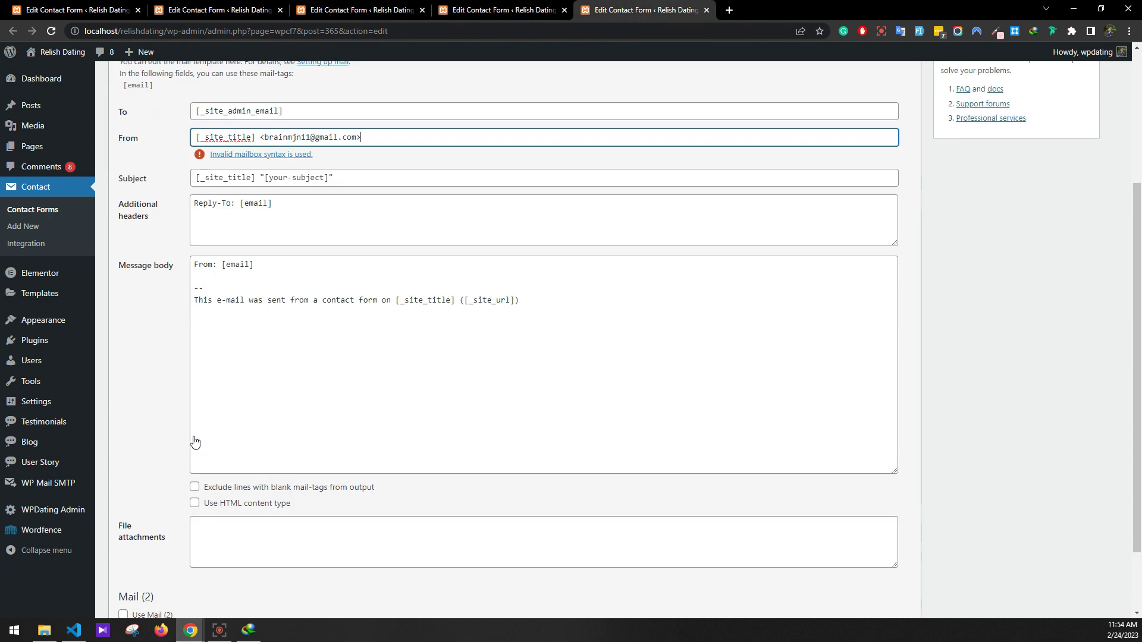
click(132, 588)
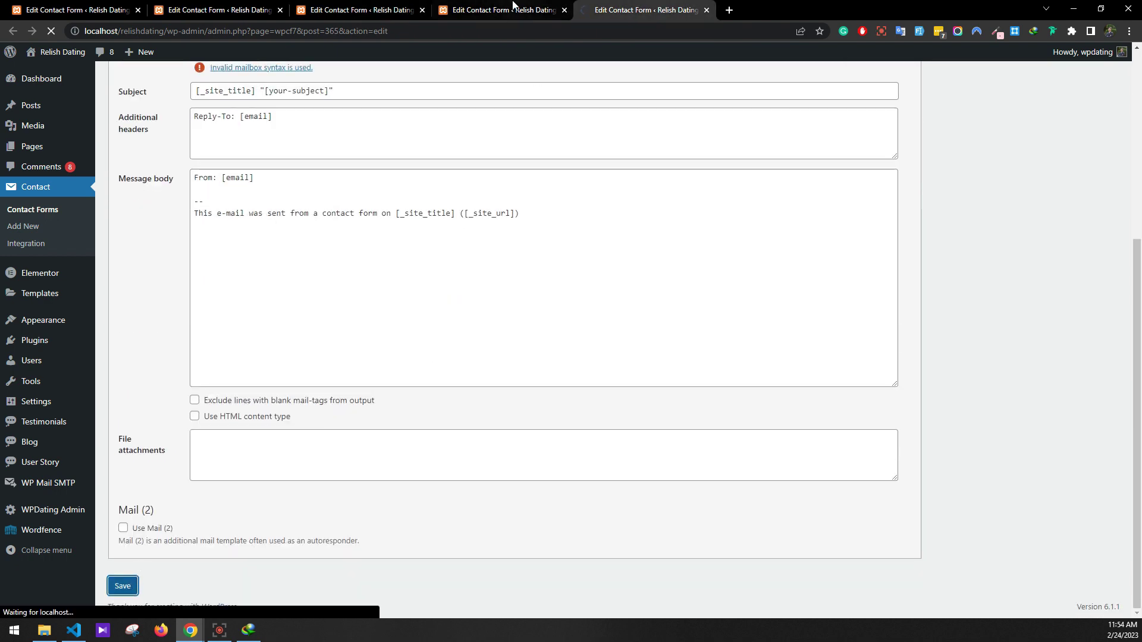
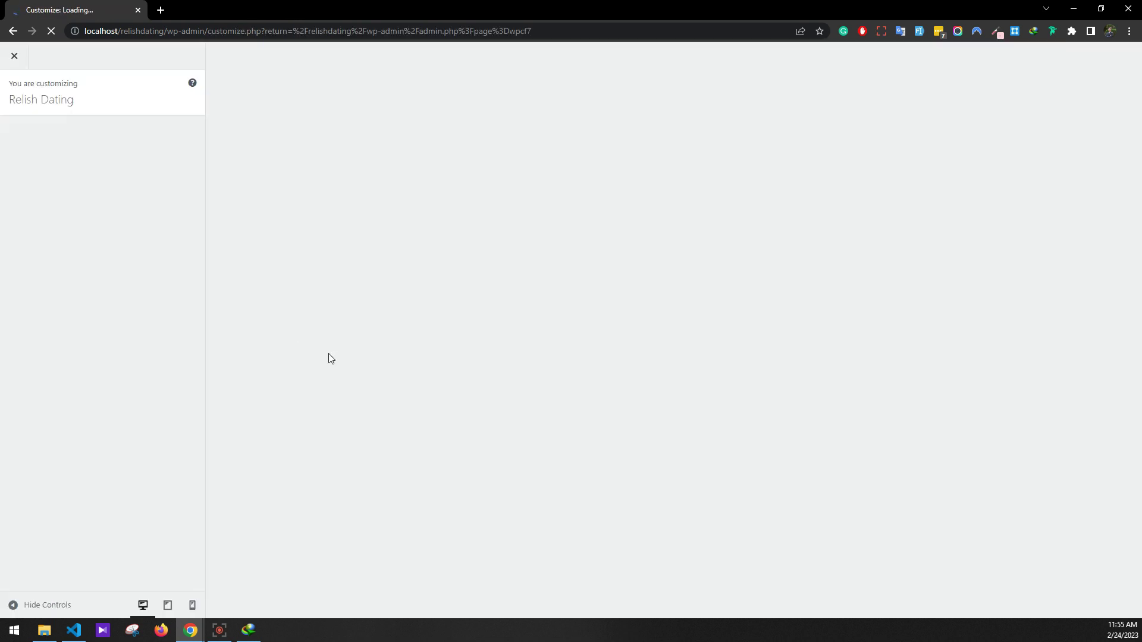
Assign footer-bottom-menu to the Footer Menu location and confirm main menu sits in Primary
click(36, 266)
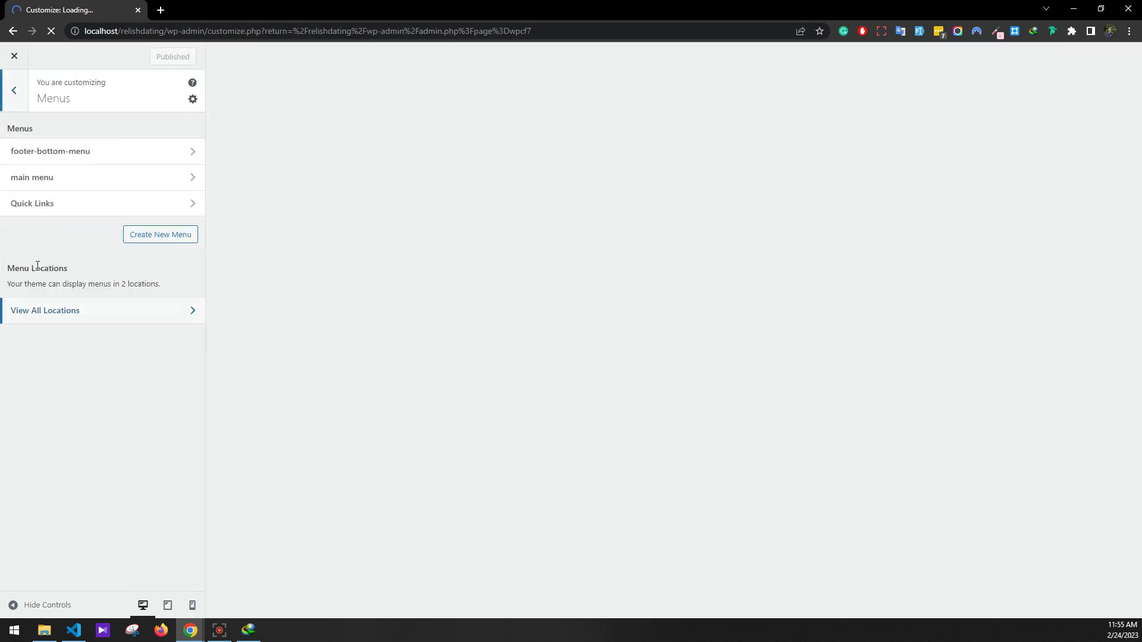
click(76, 151)
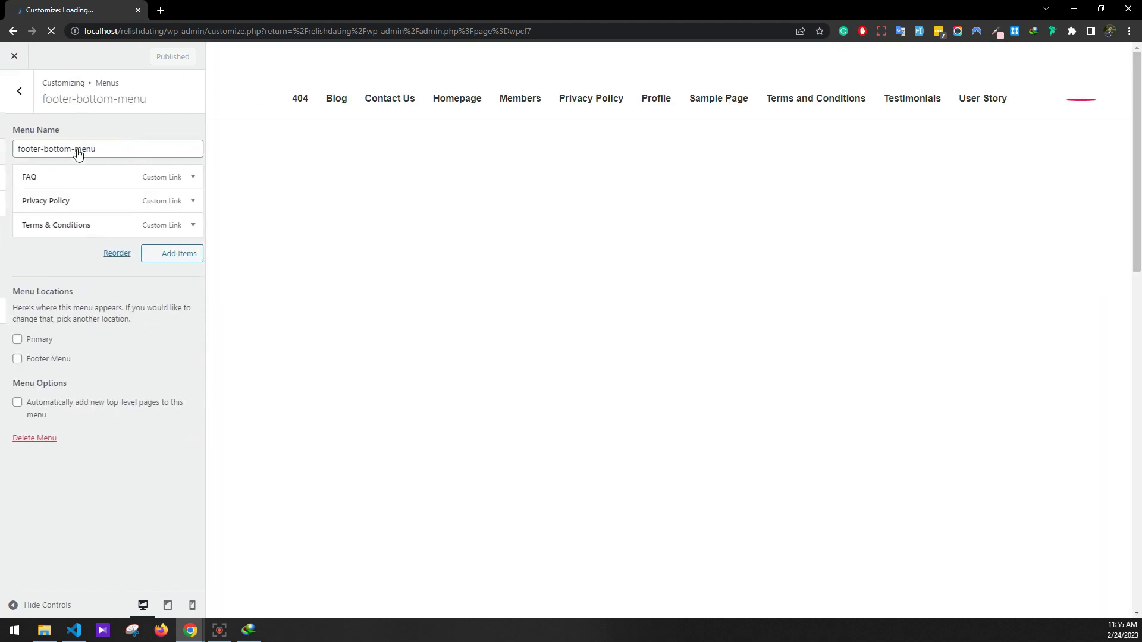
click(34, 358)
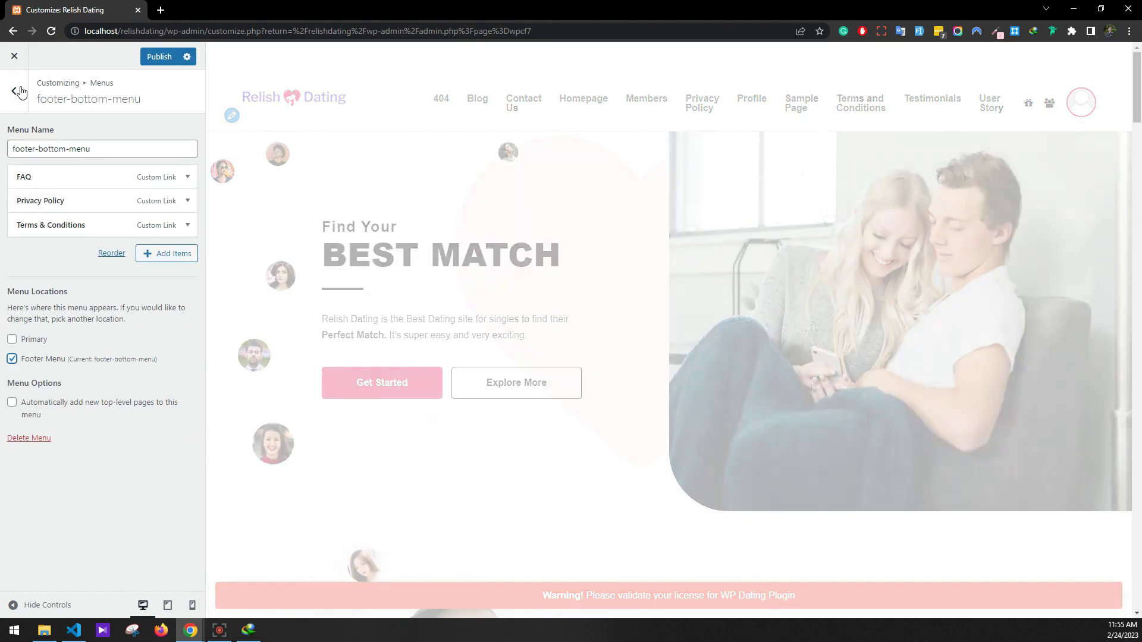
click(14, 91)
click(54, 185)
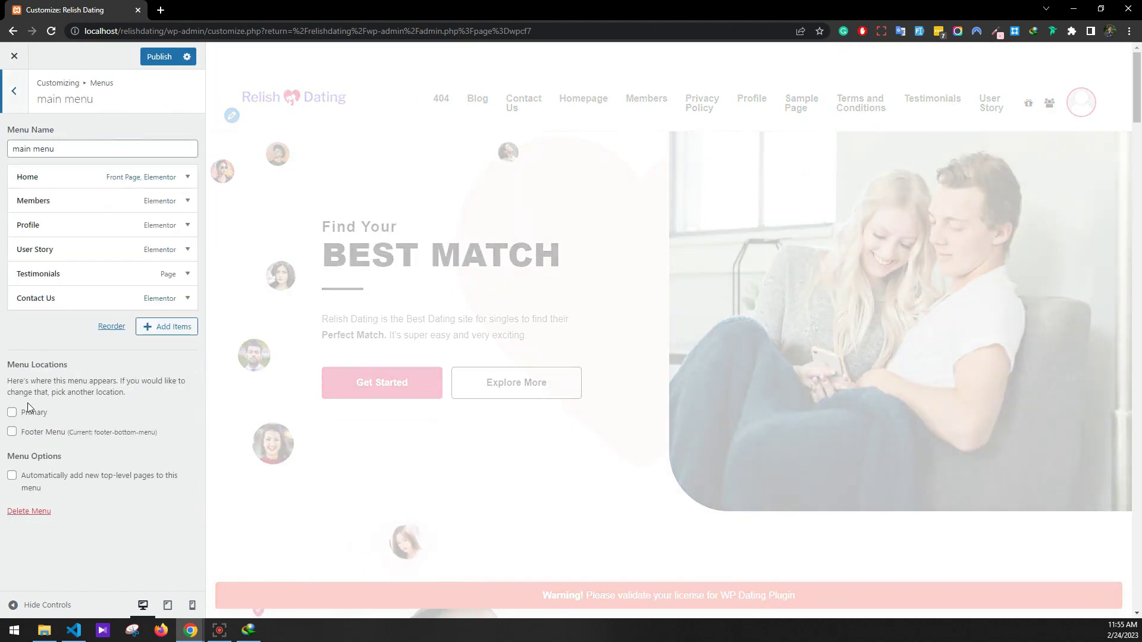
click(13, 91)
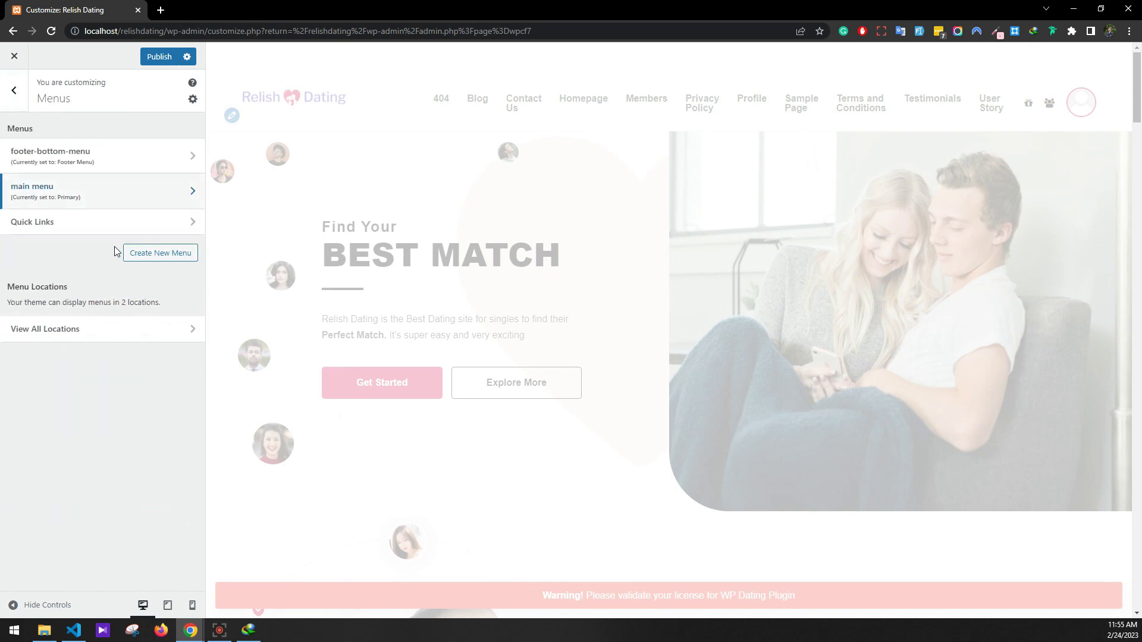
click(14, 92)
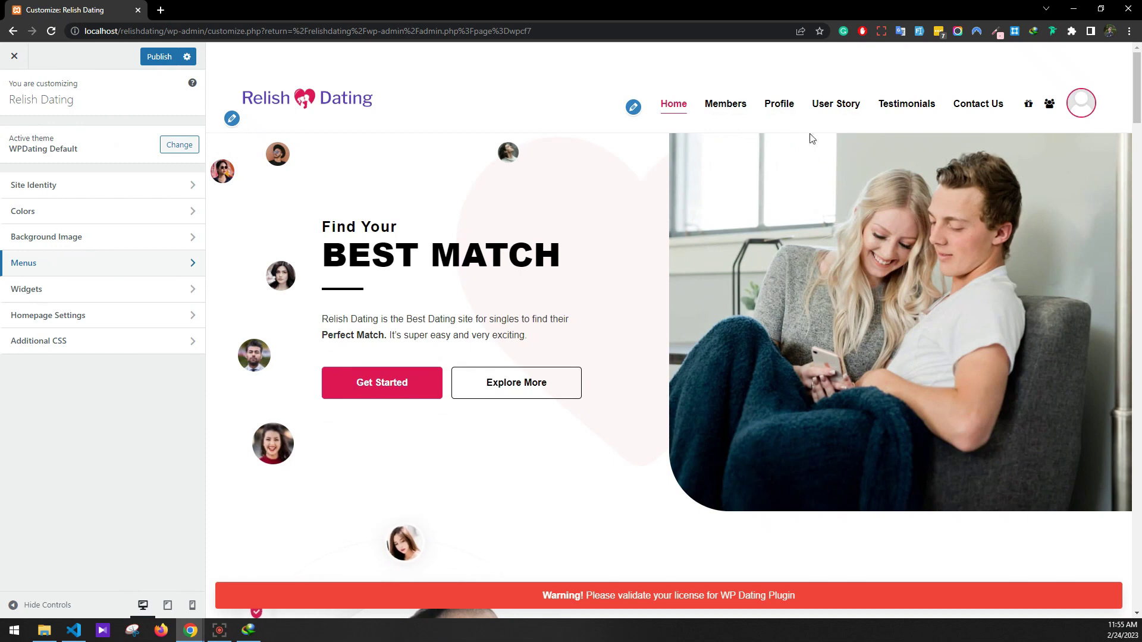
Delete the Archives heading and Archives list block from the Site Information widget area
click(69, 289)
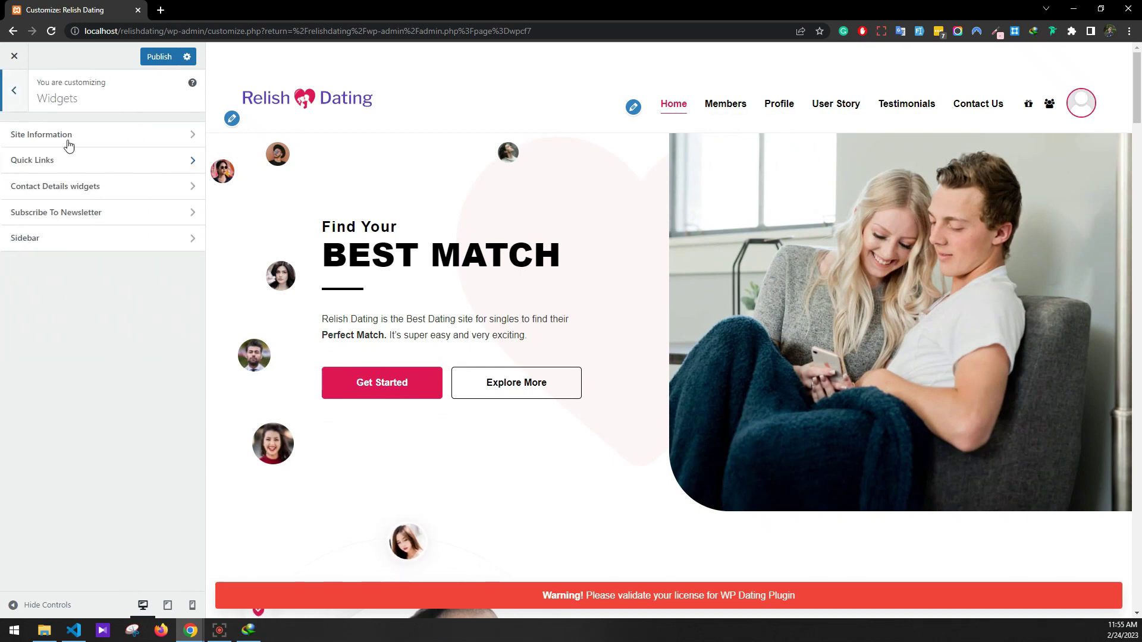
click(69, 142)
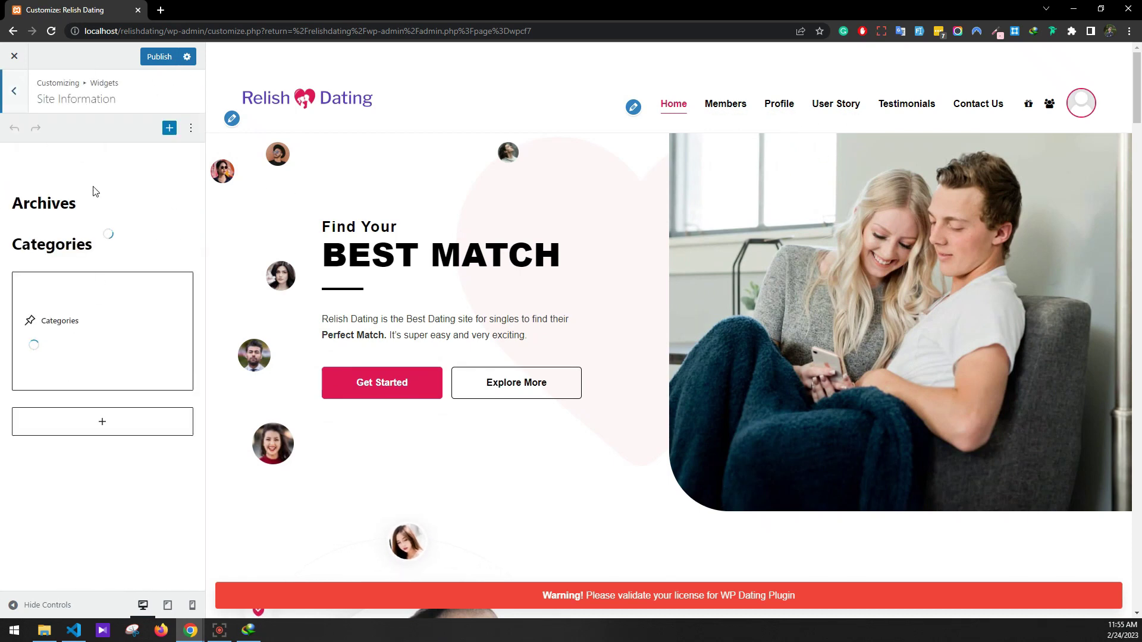
click(98, 203)
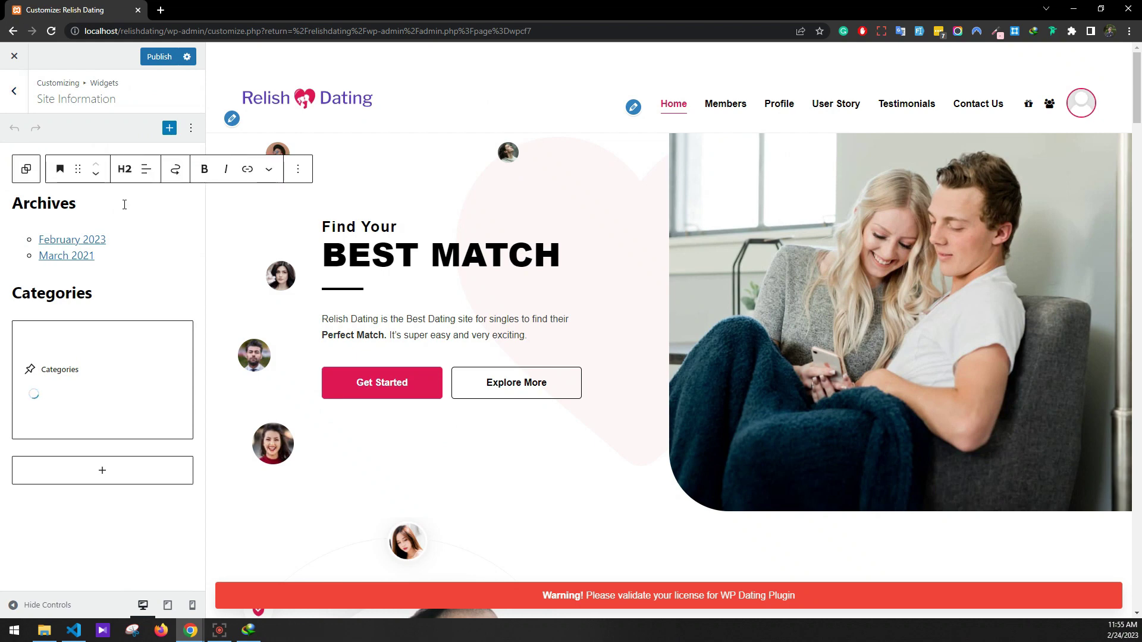
key(ctrl+a)
key(BackSpace)
key(BackSpace)
click(124, 214)
click(178, 173)
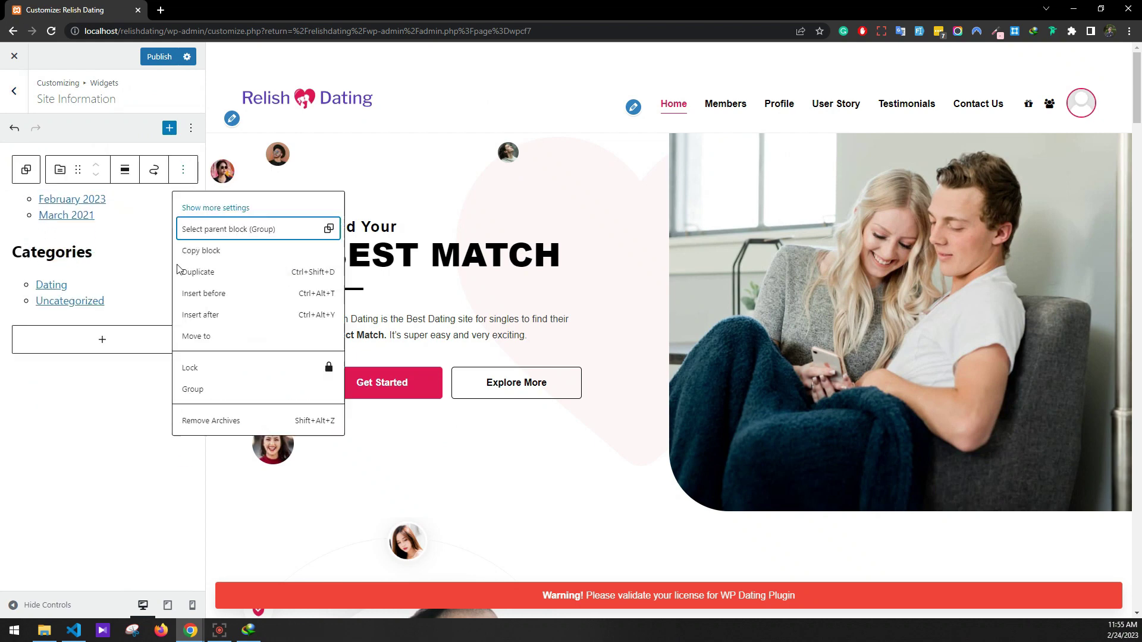
click(196, 419)
Remove the leftover empty group block and the Categories list block
click(133, 213)
click(125, 174)
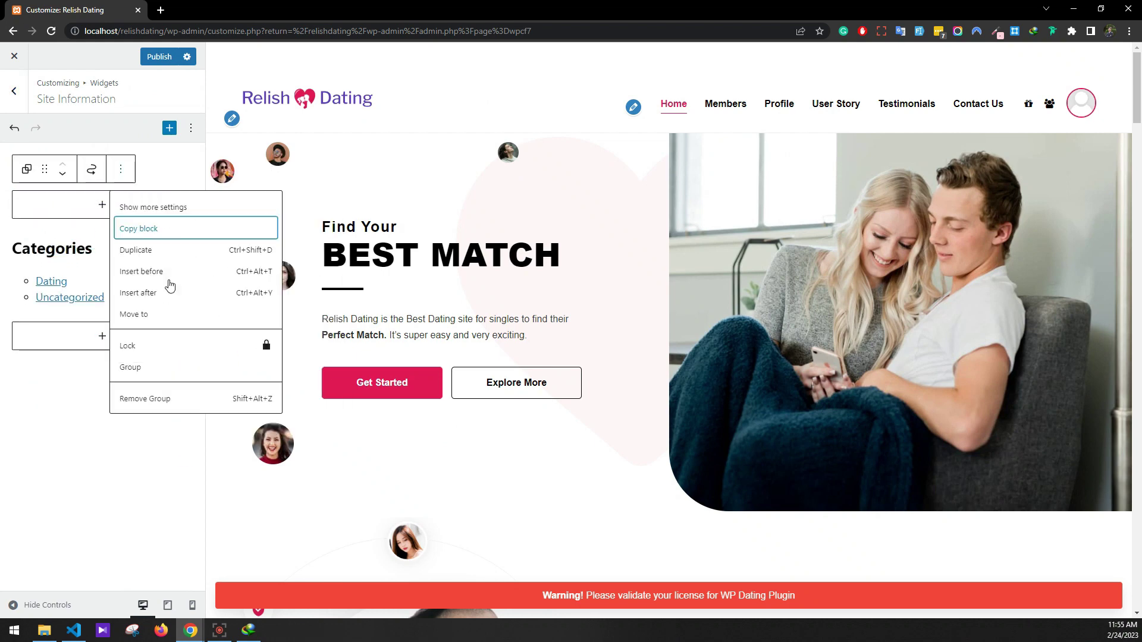
click(174, 402)
click(125, 238)
key(BackSpace)
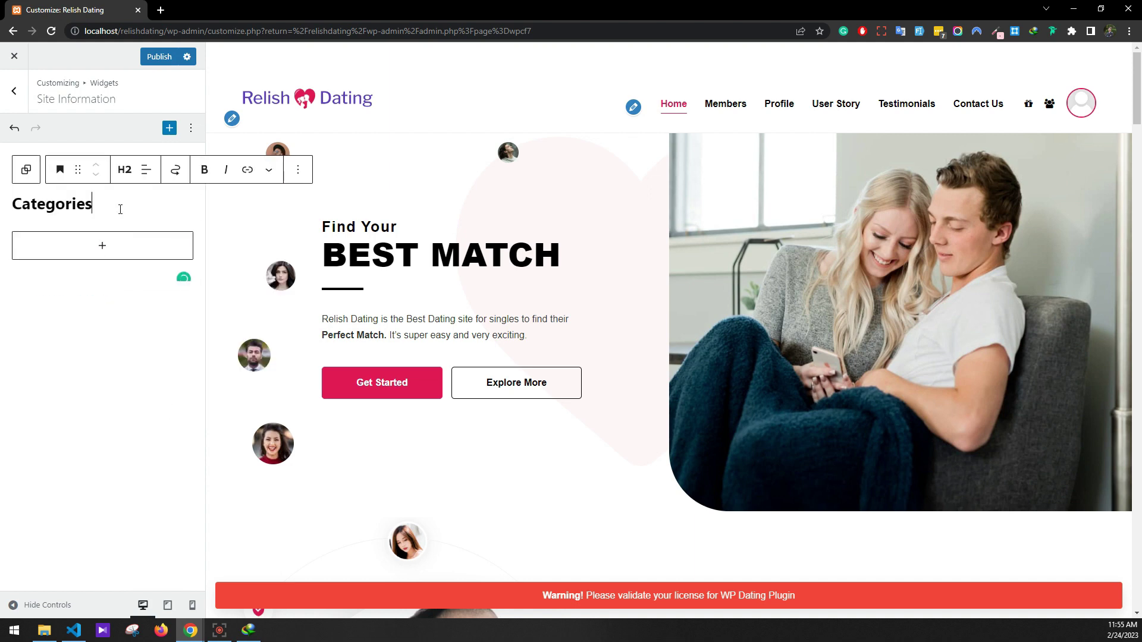
click(14, 91)
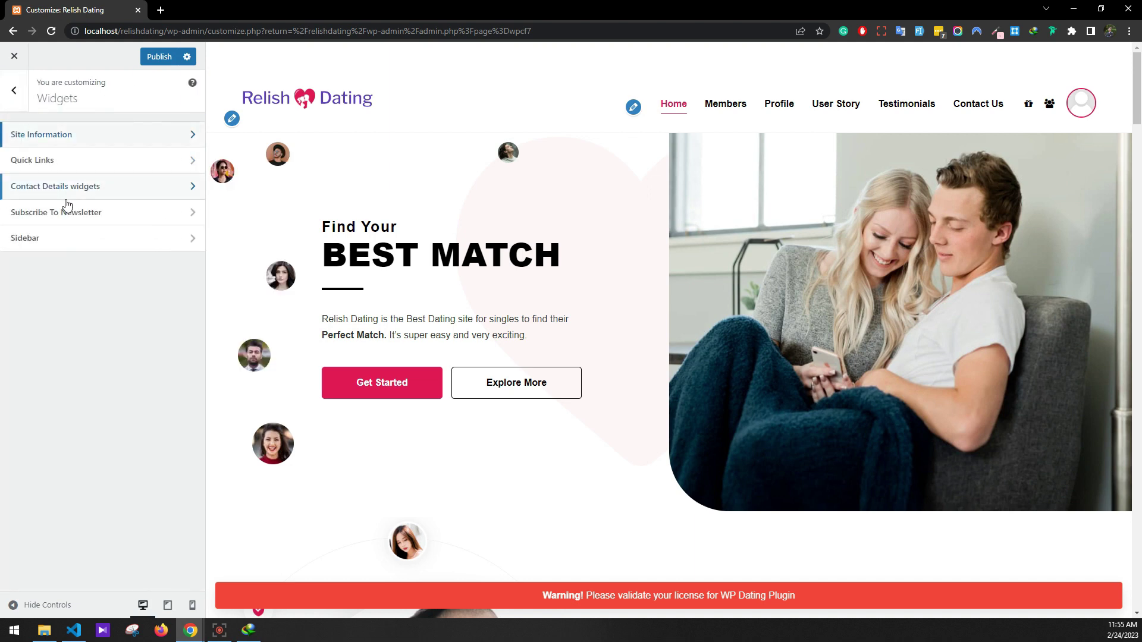
Add a paragraph to Site Information reading 'Relish Dating is the best dating theme for WordPress website.'
click(60, 168)
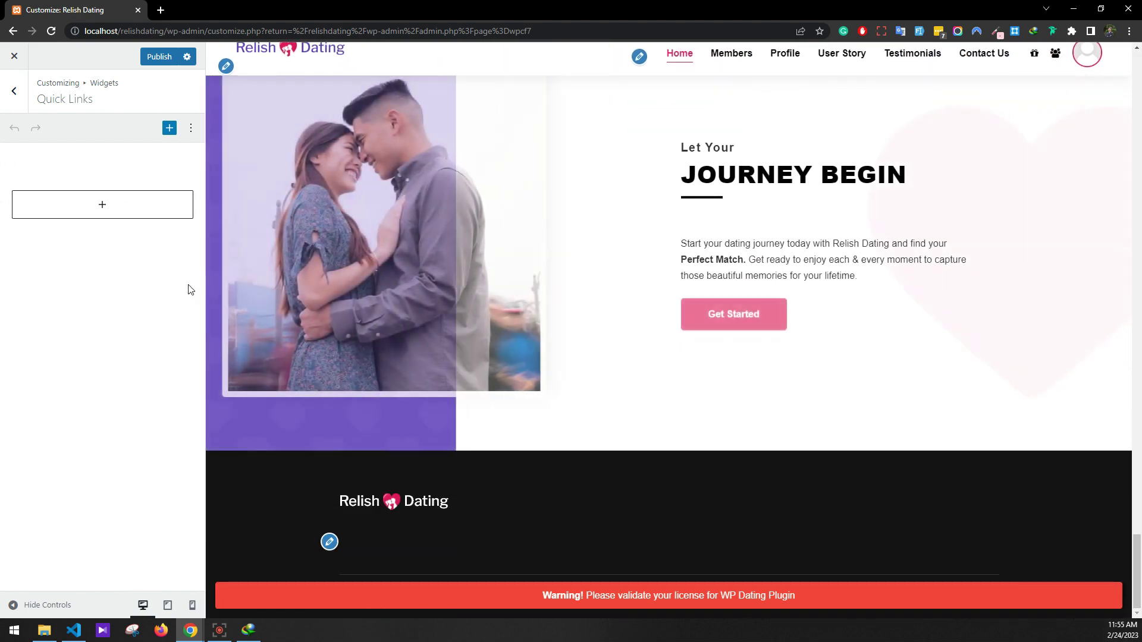
click(15, 91)
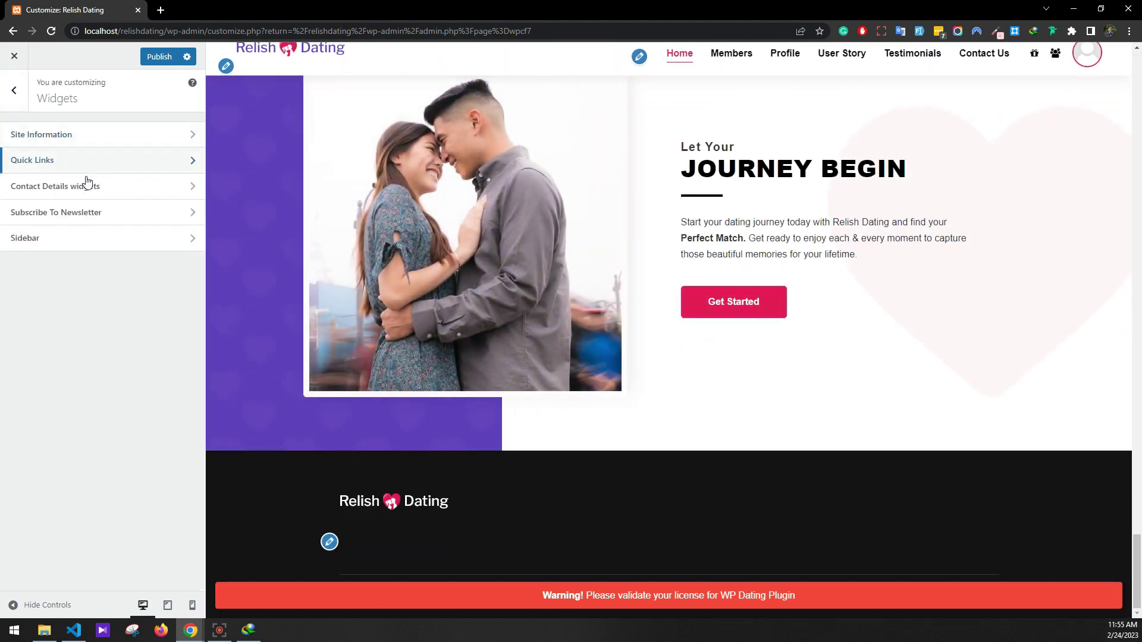
click(67, 141)
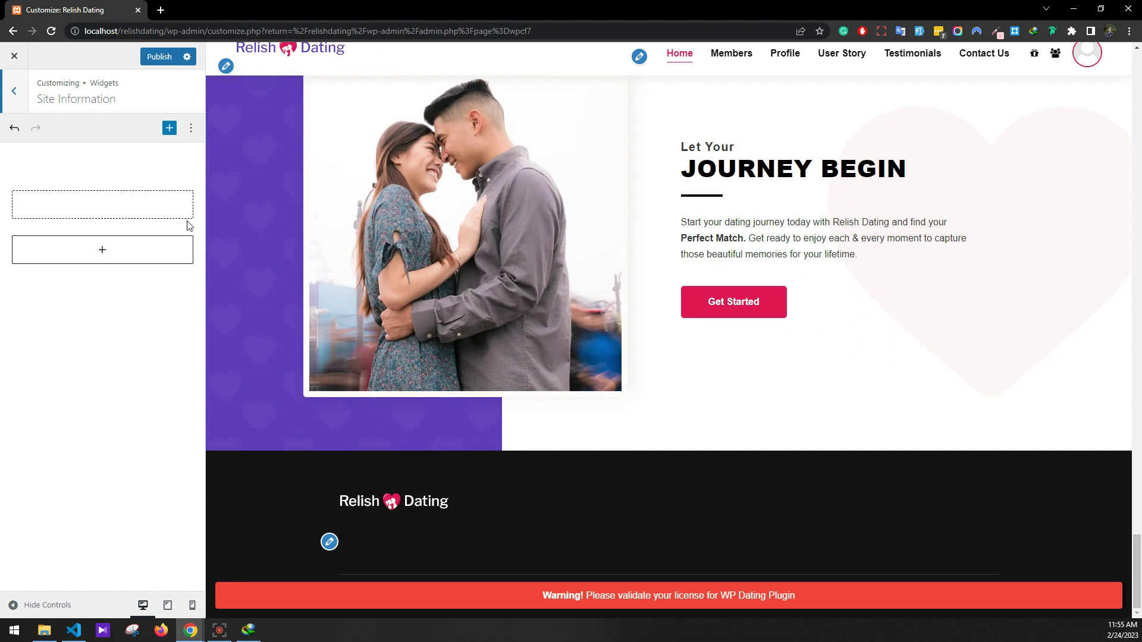
click(115, 201)
click(107, 204)
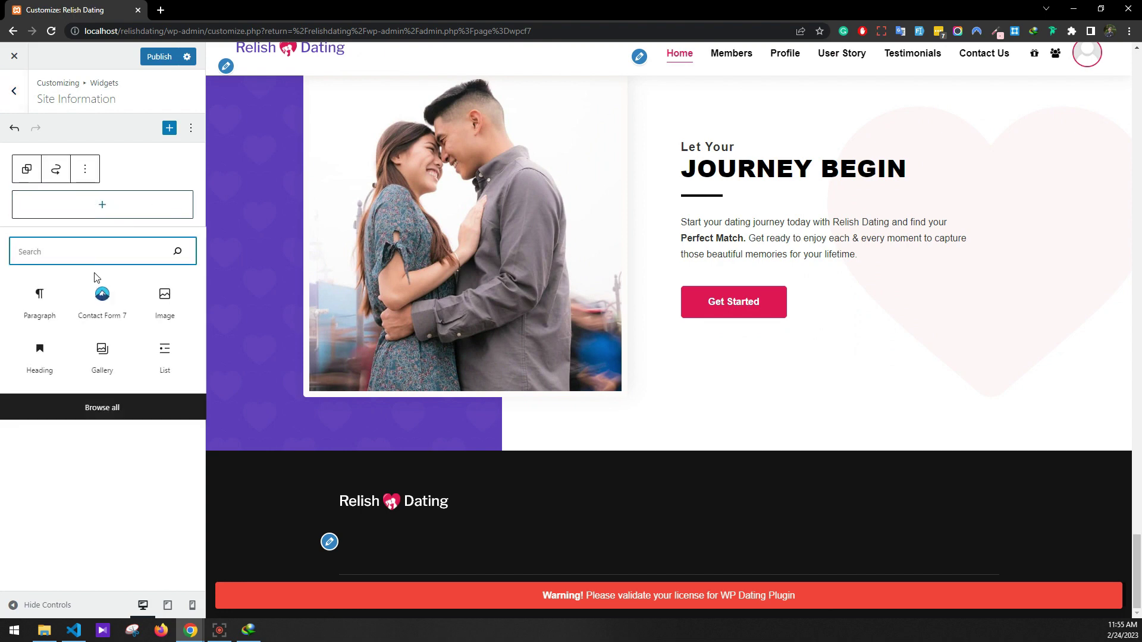
click(38, 304)
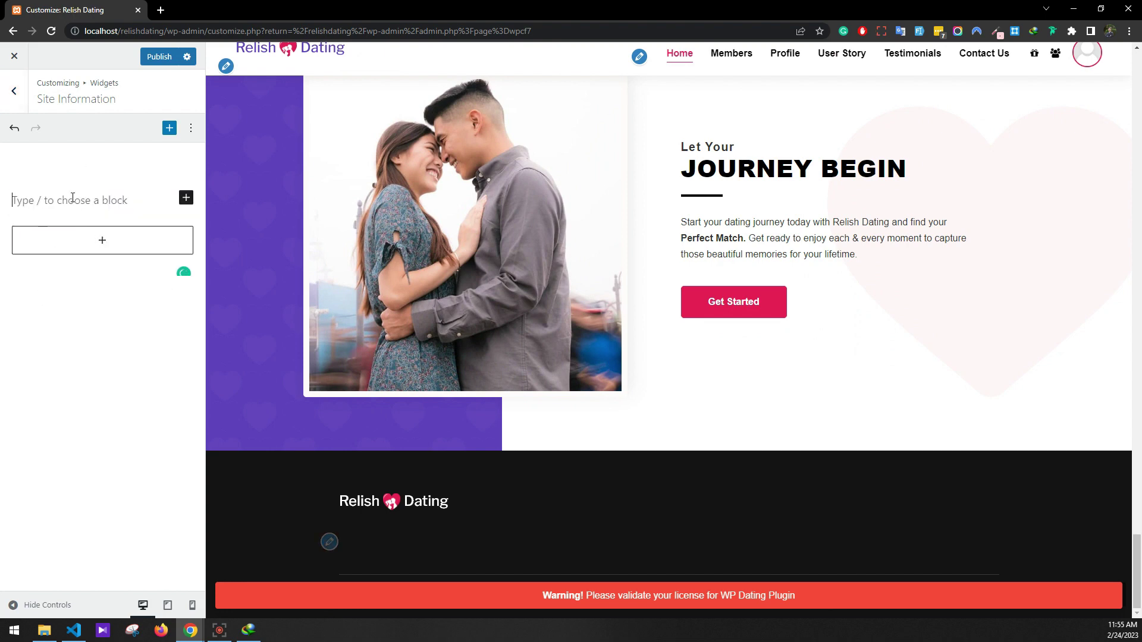
text(R)
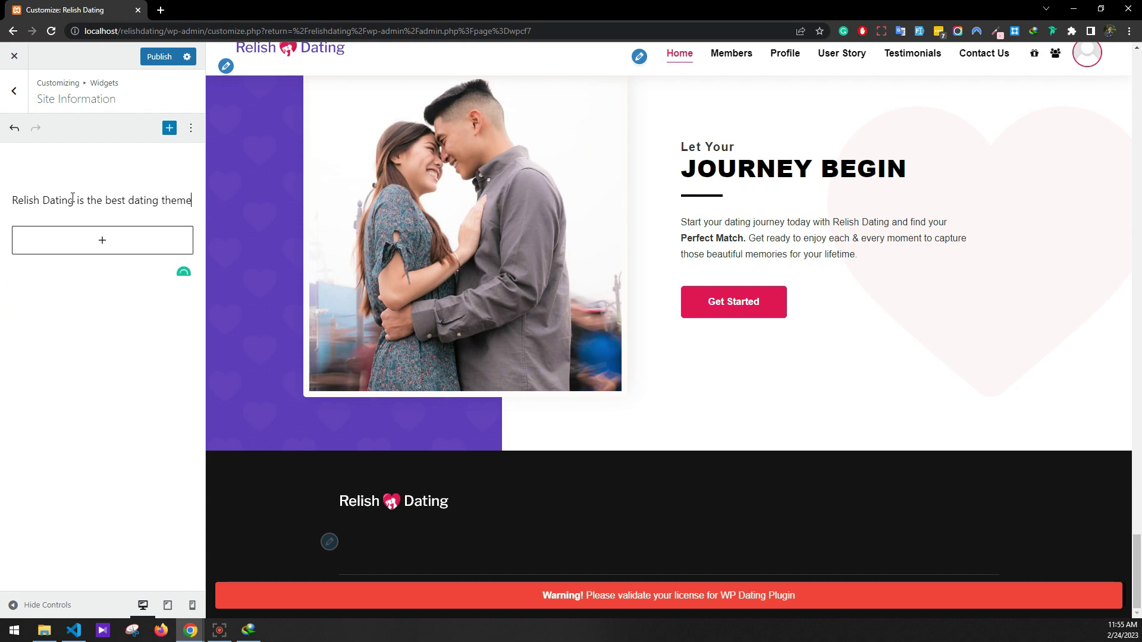
text(.)
key(BackSpace)
text(for WordPress website.)
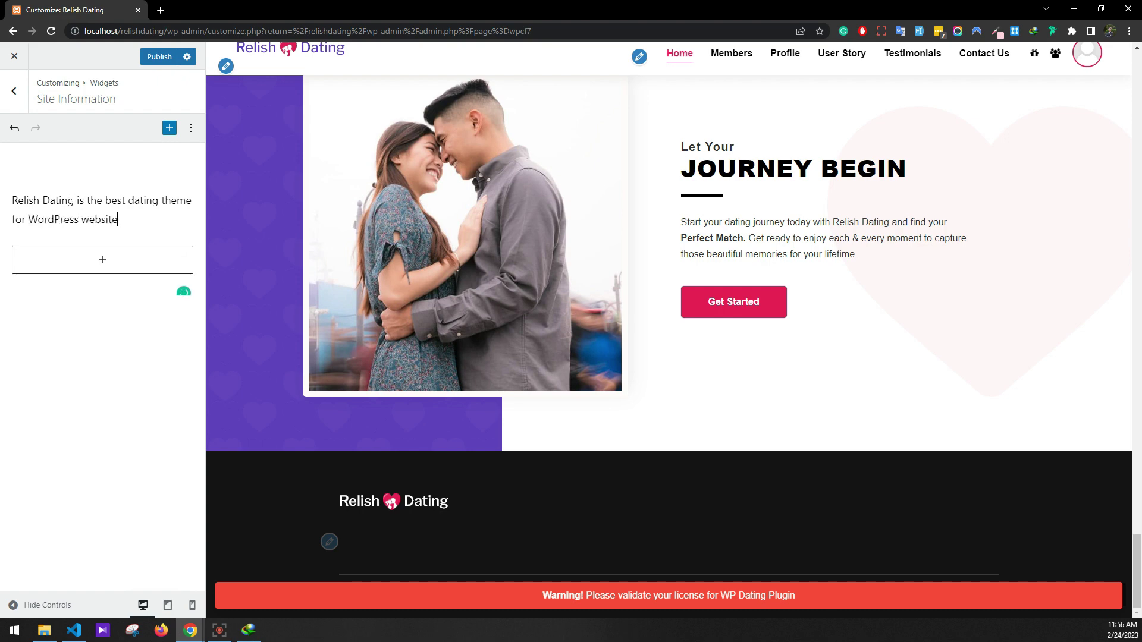
click(12, 92)
Insert a Legacy Widget set to Navigation Menu in the Quick Links widget area
click(74, 159)
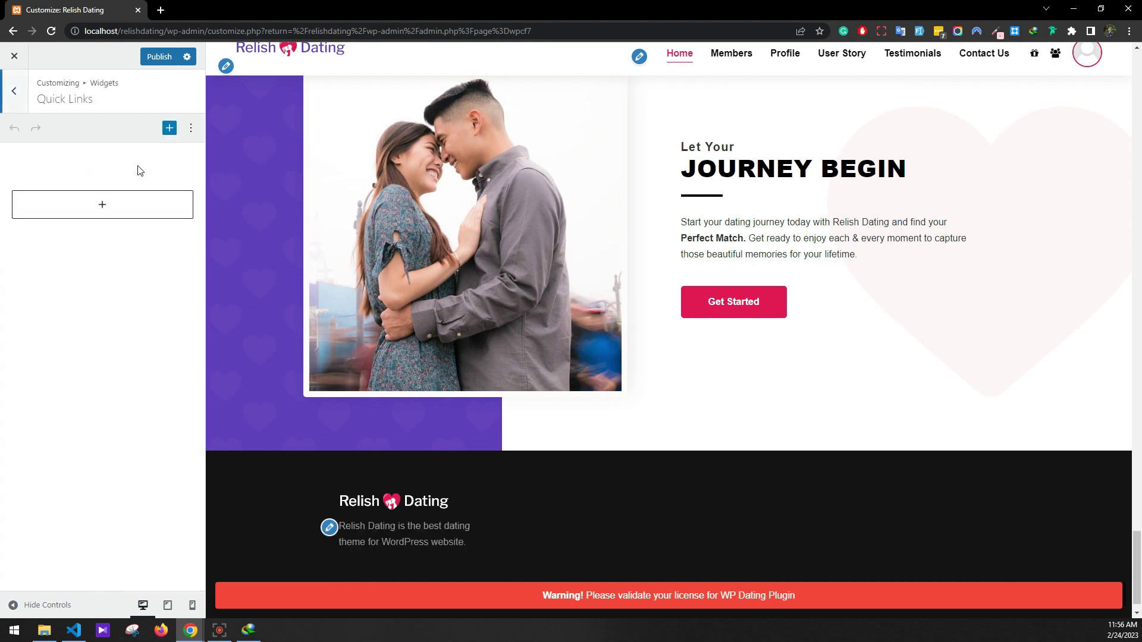
click(94, 204)
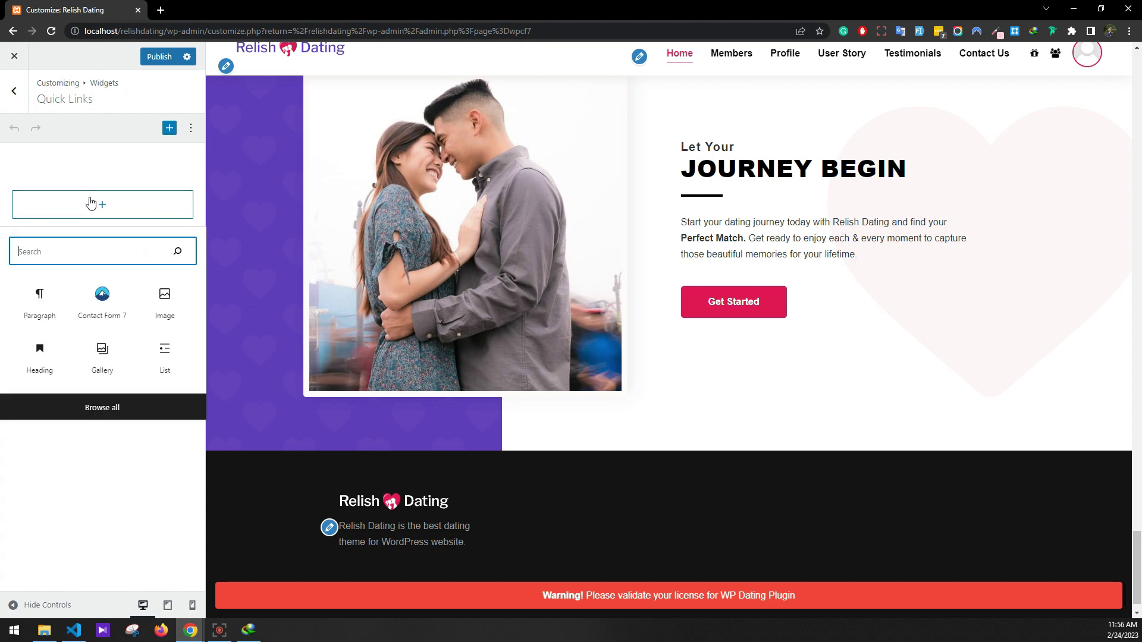
text(l;egac)
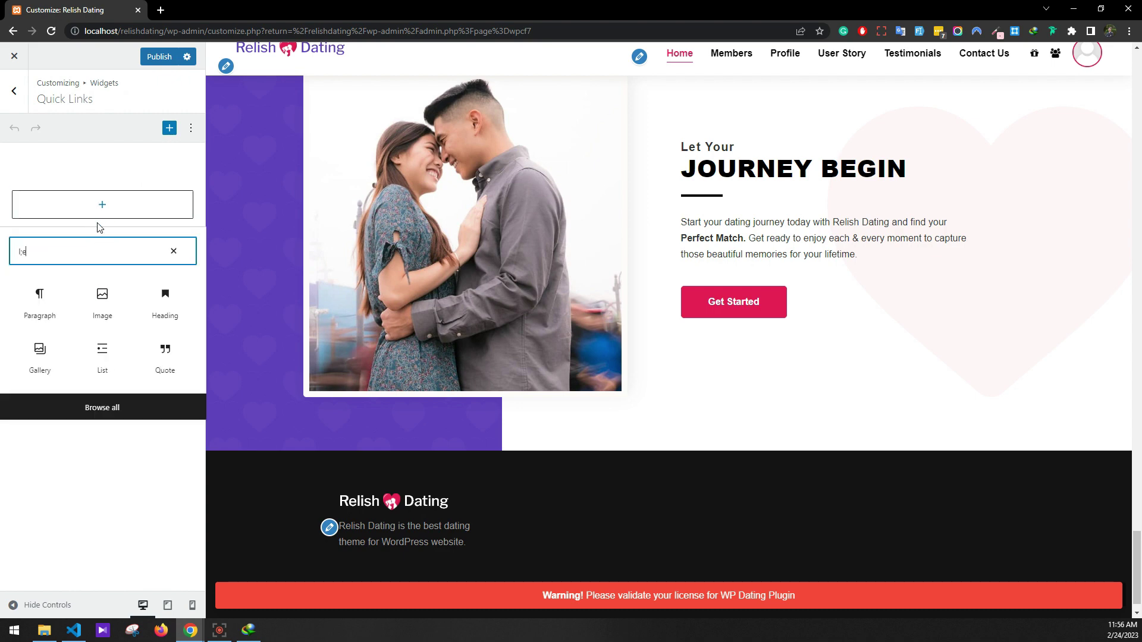
key(BackSpace)
key(BackSpace)
key(BackSpace)
key(BackSpace)
key(BackSpace)
key(BackSpace)
text(le)
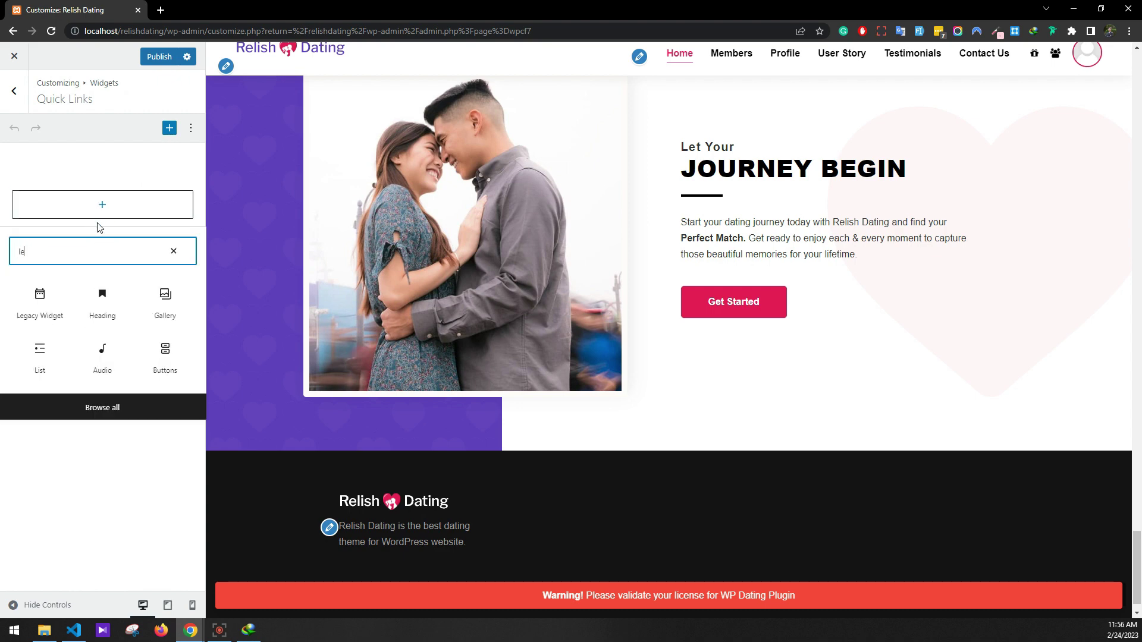
click(27, 295)
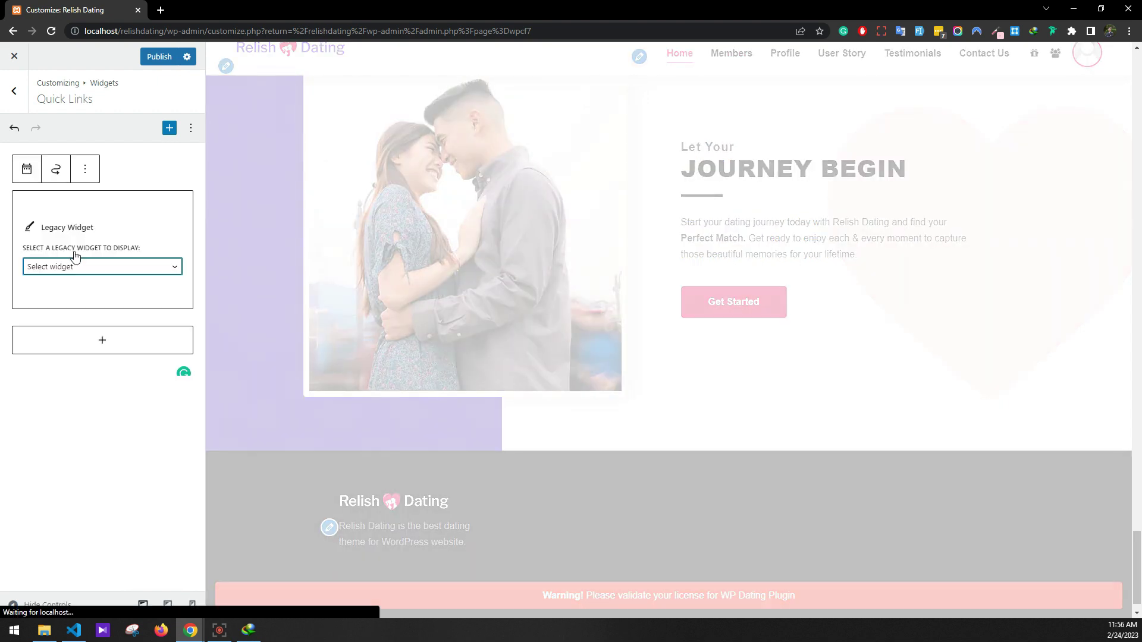
click(76, 267)
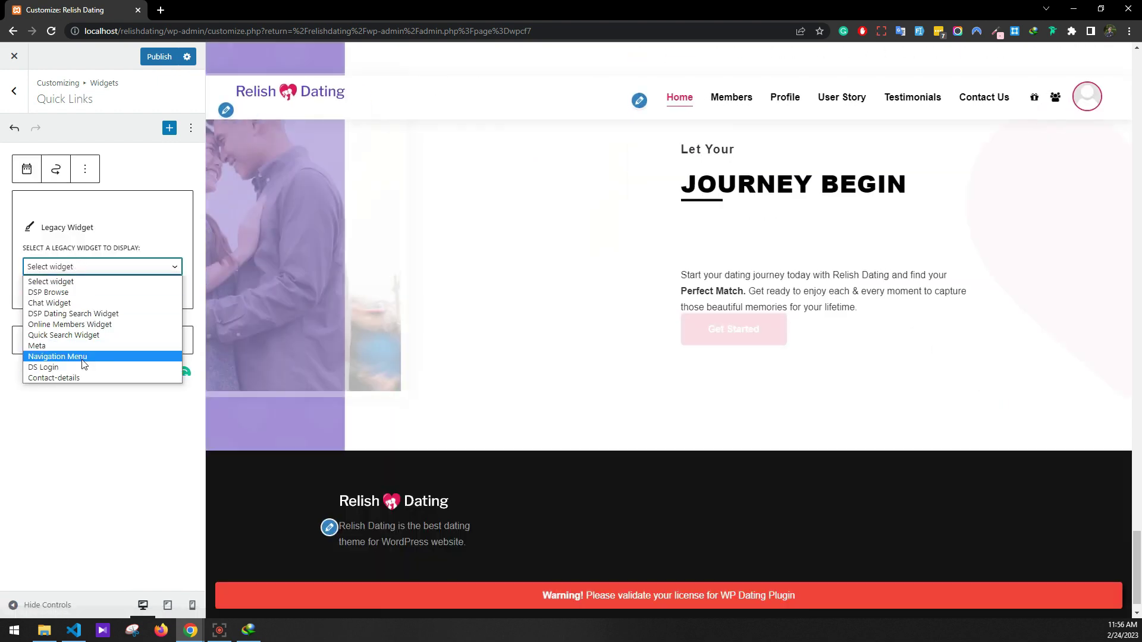
click(83, 356)
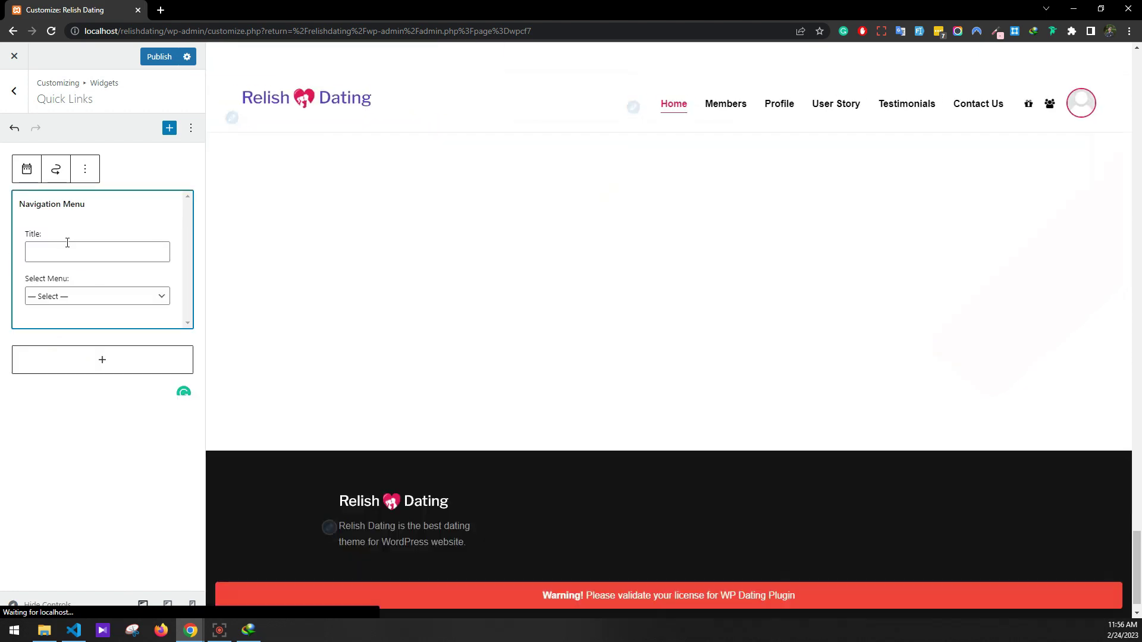
Title the Navigation Menu widget 'Quick Links' and have it show the Quick Links menu
click(69, 250)
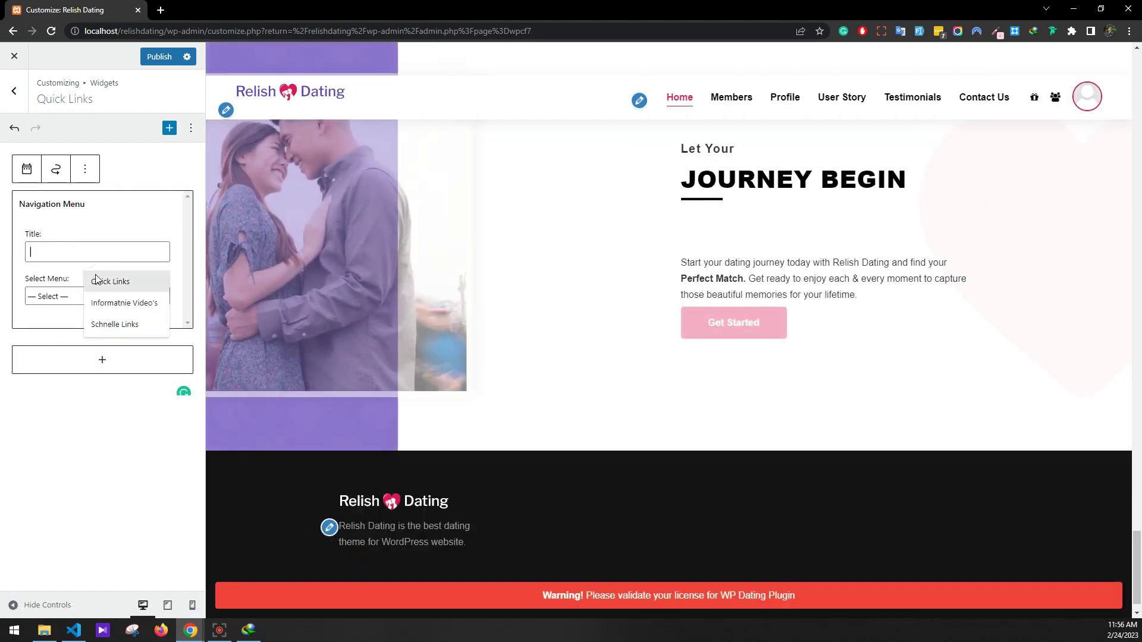
click(88, 283)
click(85, 291)
click(69, 342)
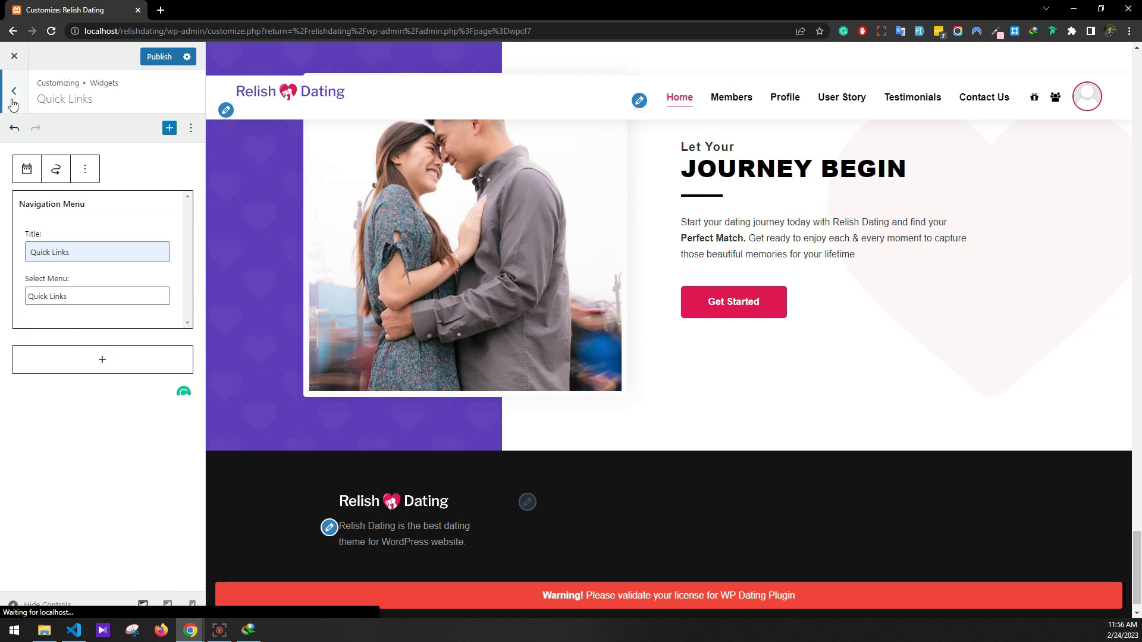
click(13, 105)
Add a Contact details legacy widget to the Contact Details widget area
click(59, 196)
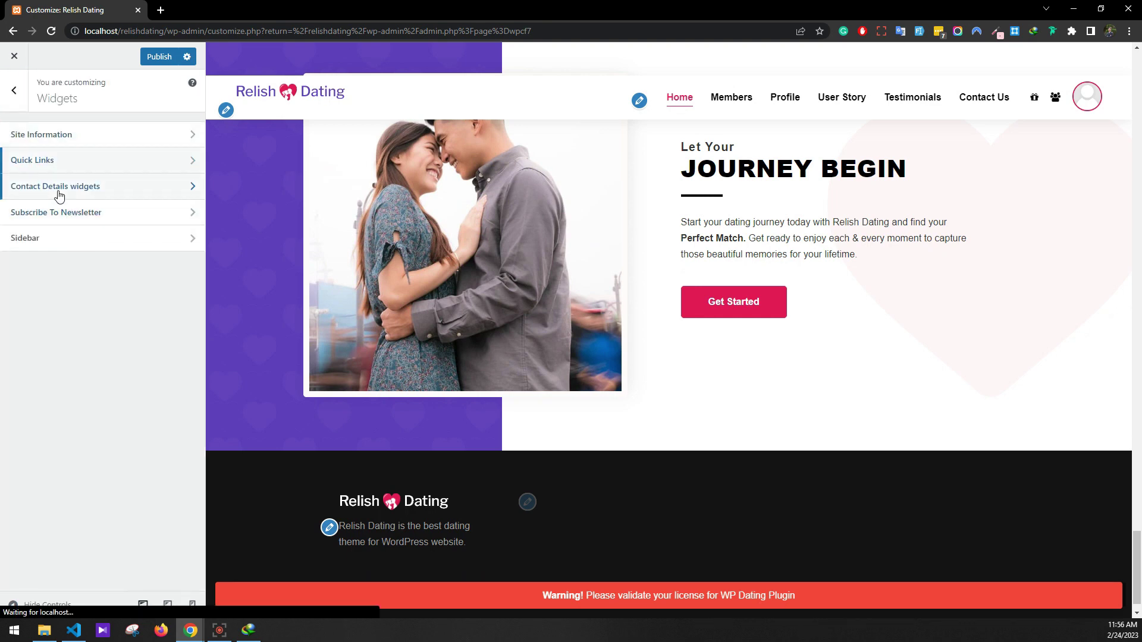
click(78, 203)
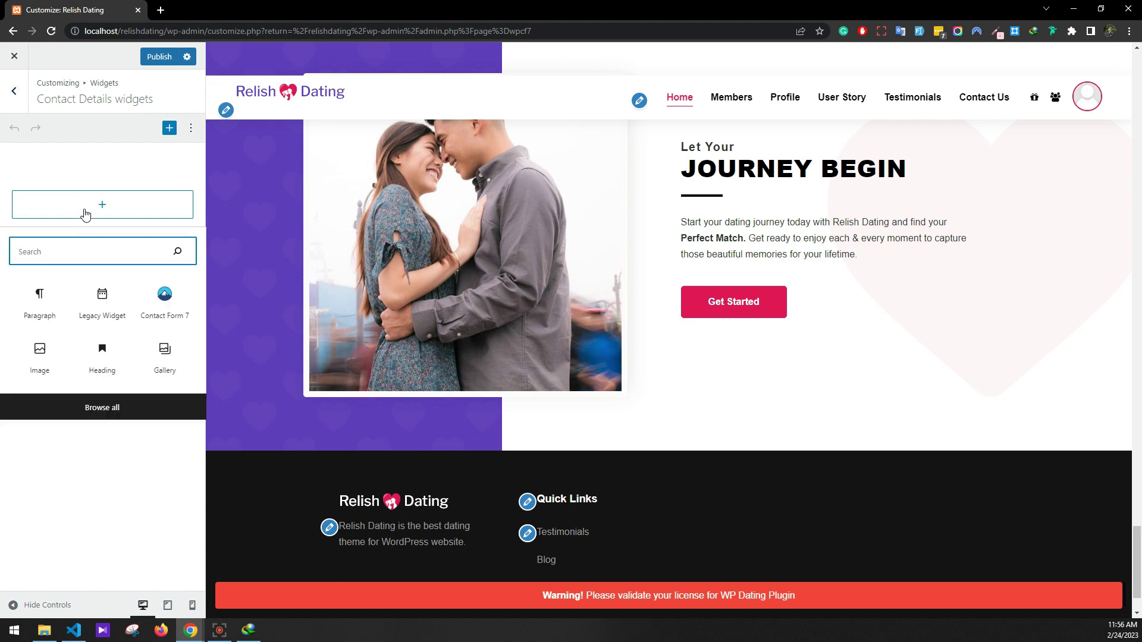
click(109, 310)
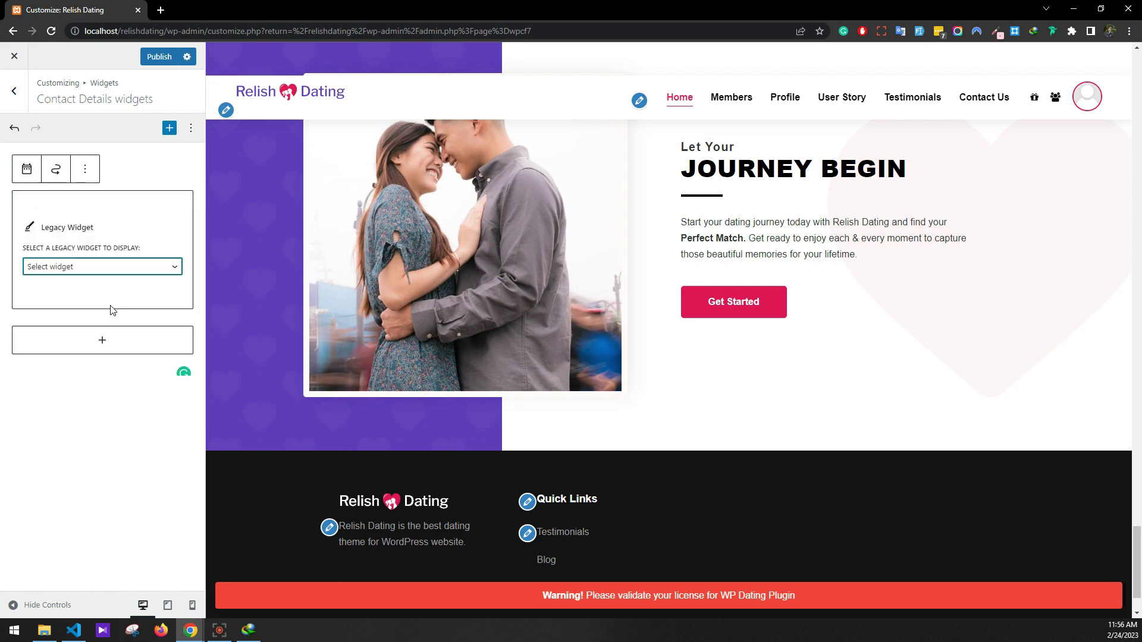
click(76, 267)
click(59, 381)
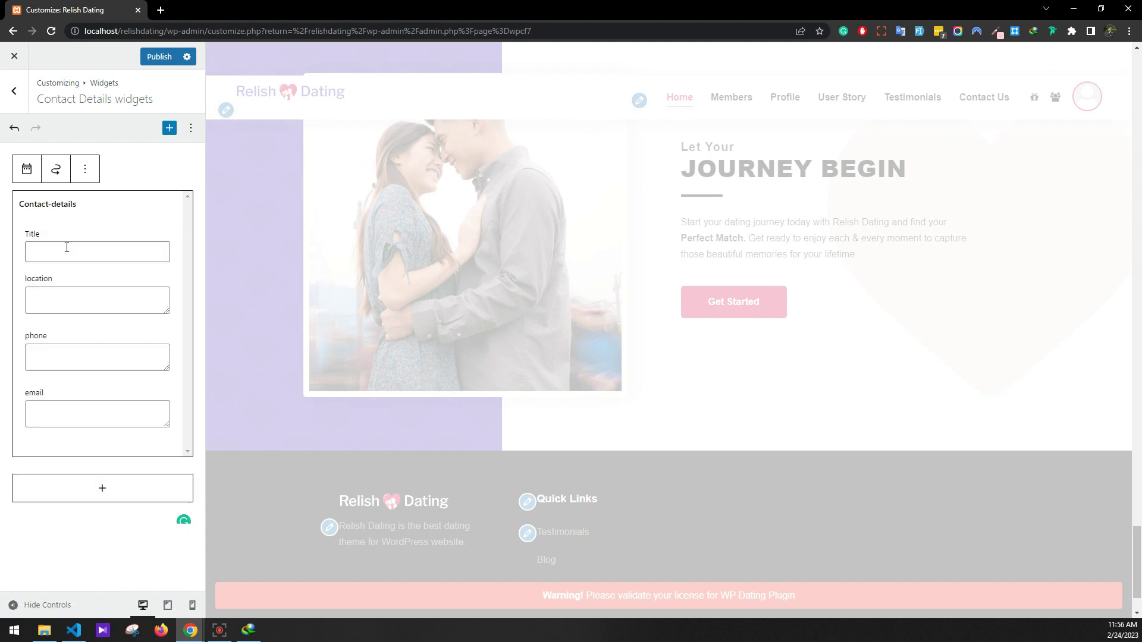
Set the widget title to 'Contact Details' and enter the contact e-mail address
click(67, 248)
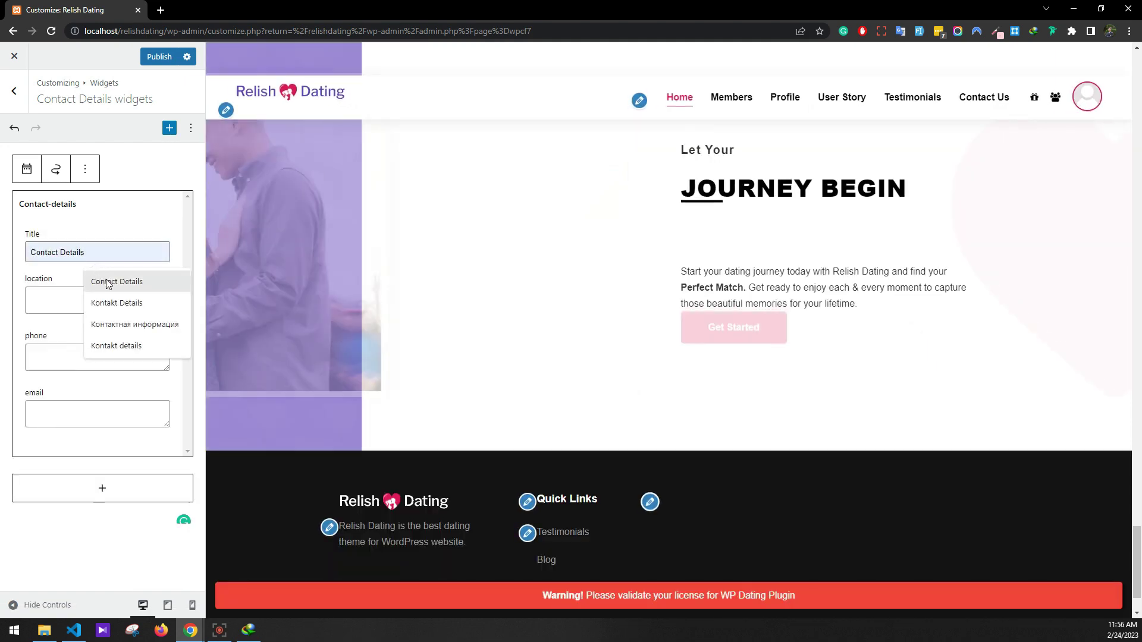
click(95, 281)
click(71, 411)
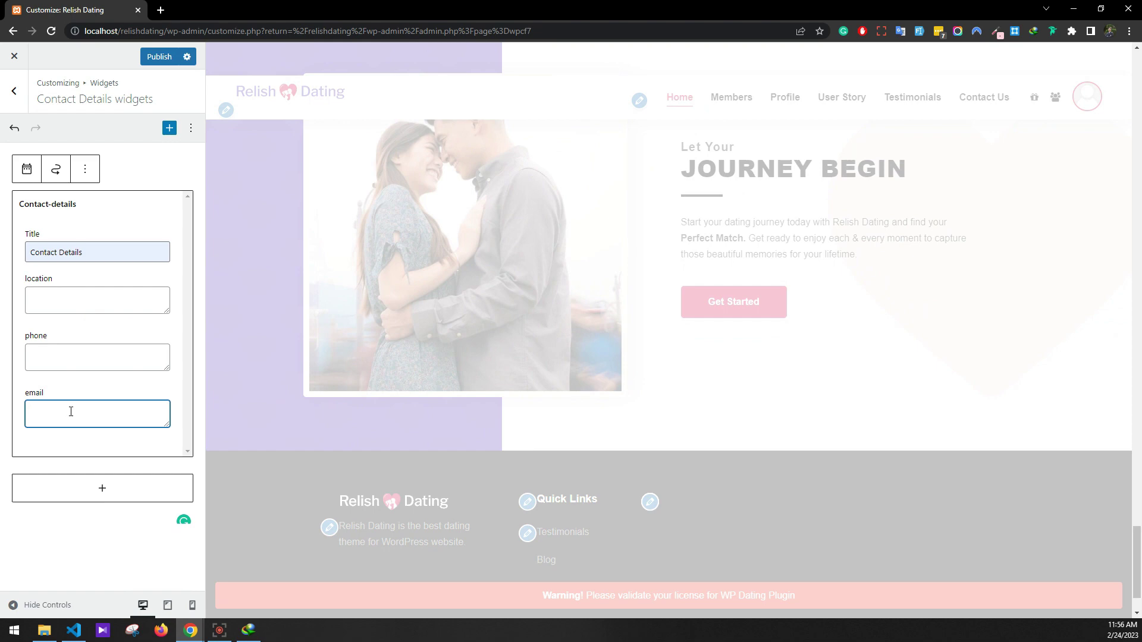
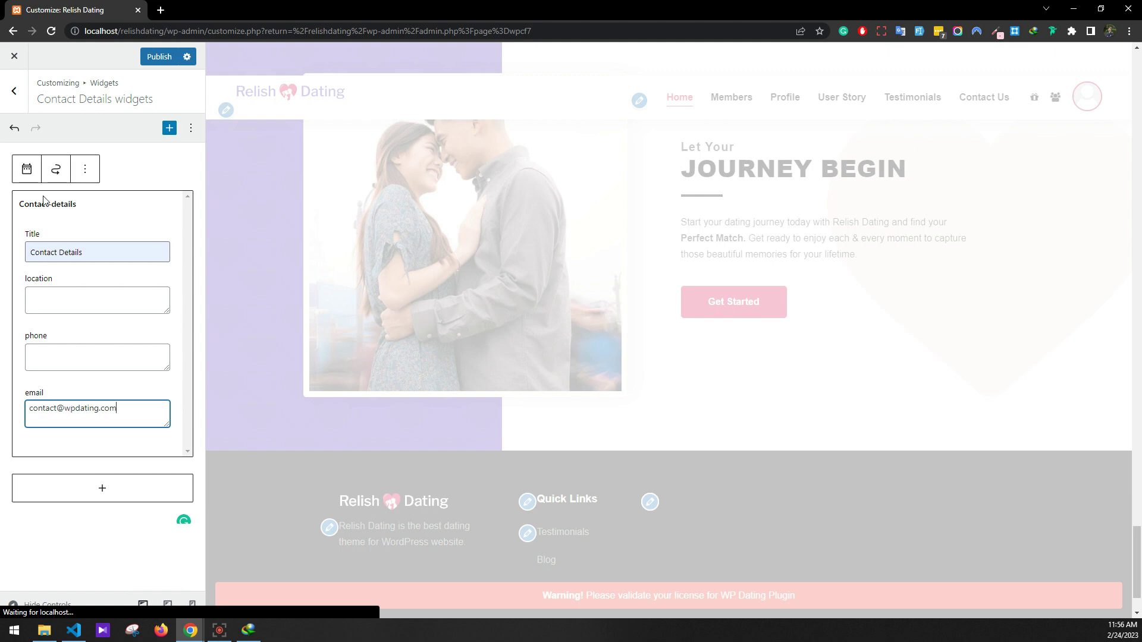
click(14, 91)
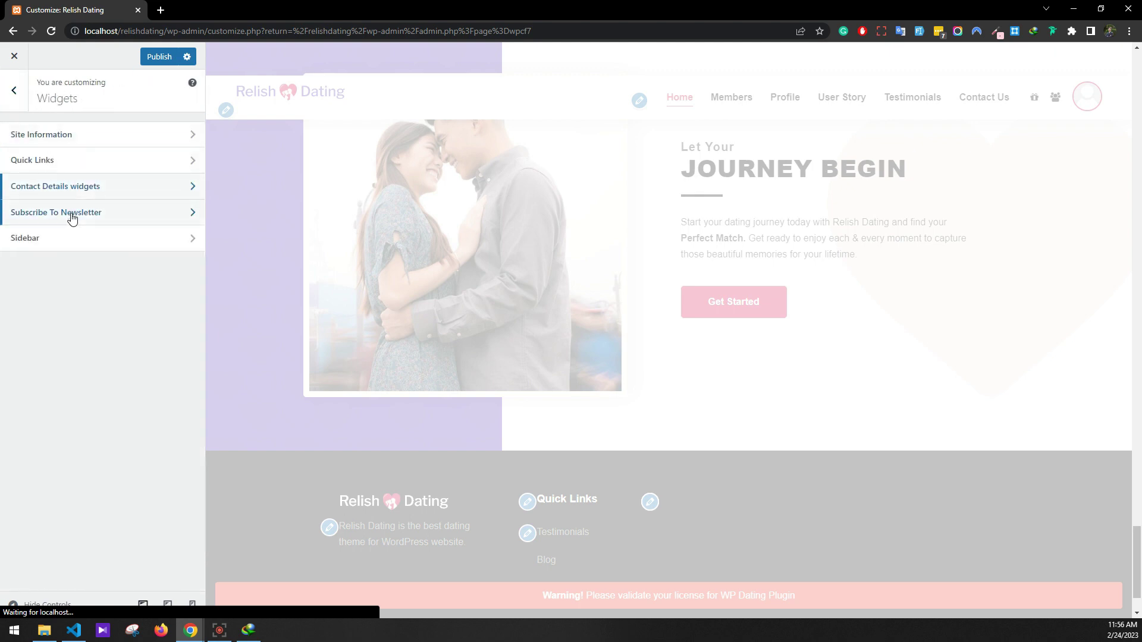
click(72, 219)
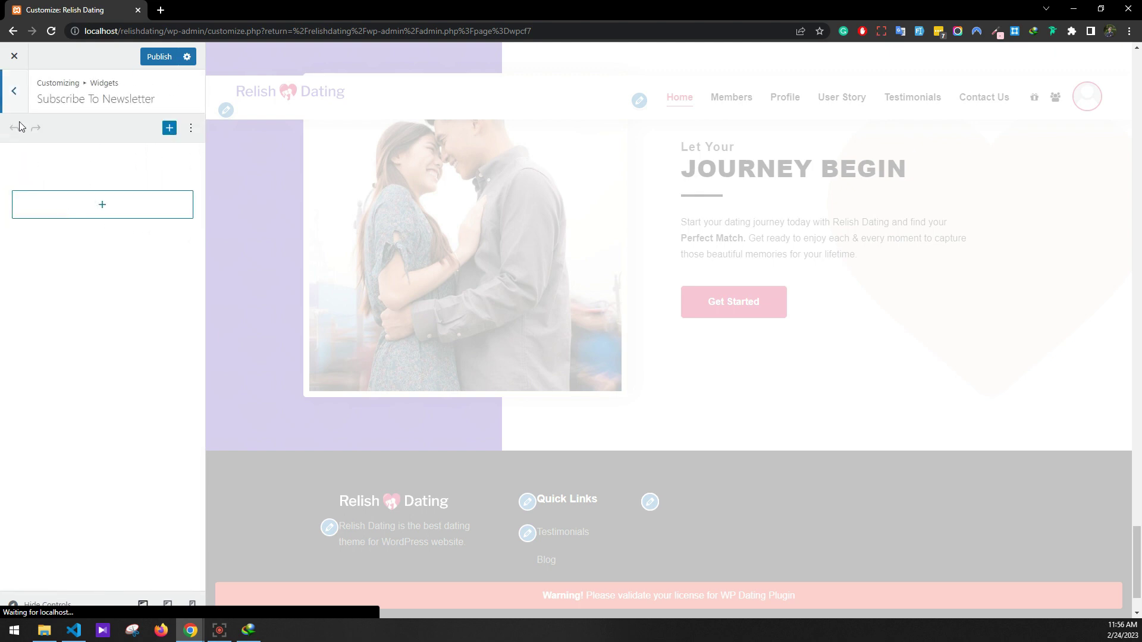
Add a paragraph reading 'Subscribe to Newsletter' to the Subscribe To Newsletter area
click(13, 93)
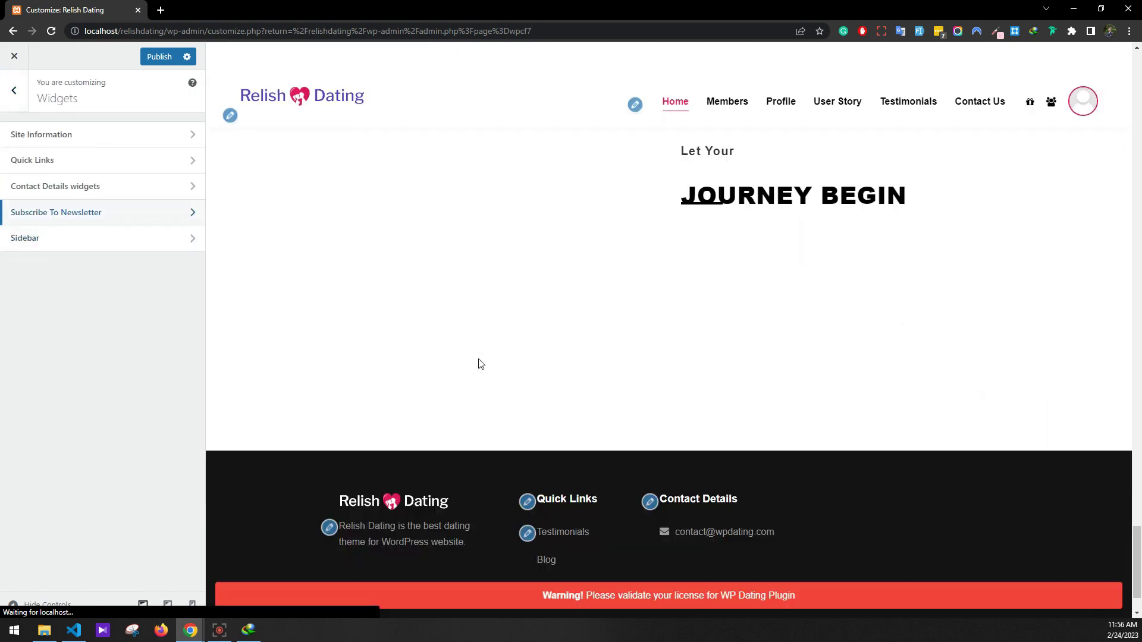
scroll(476, 361, down, 2)
scroll(392, 348, up, 3)
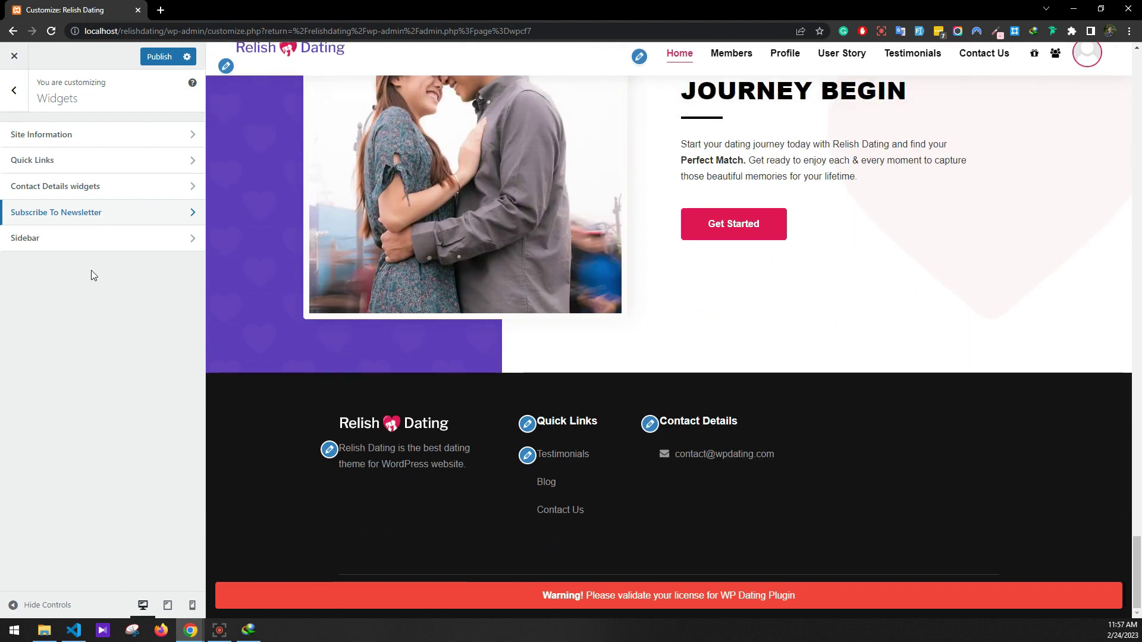
click(75, 214)
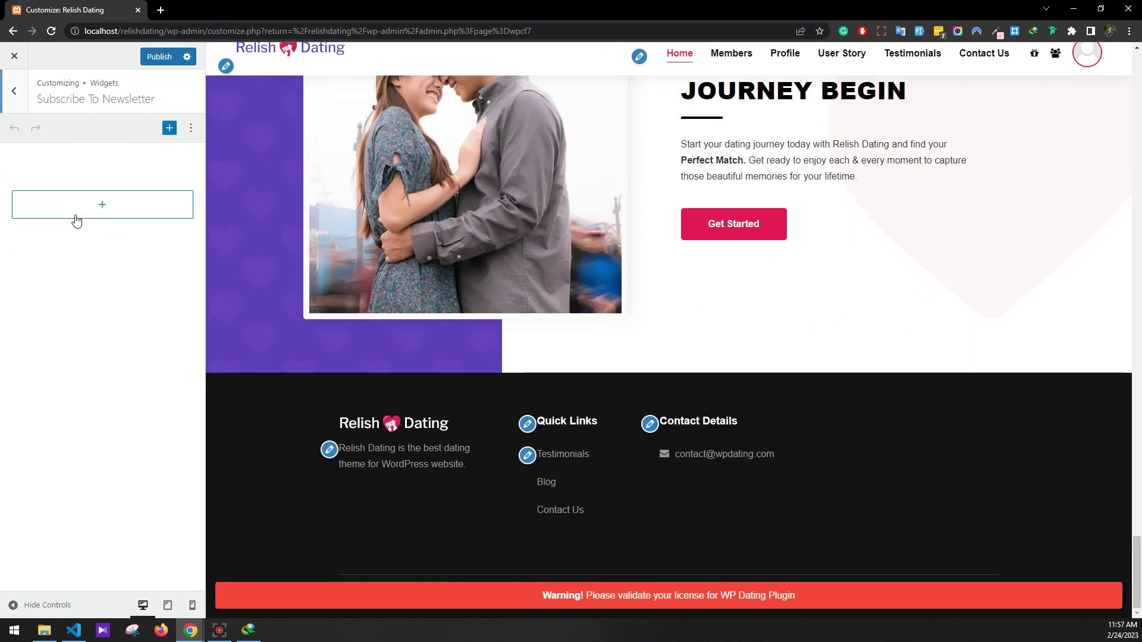
click(92, 202)
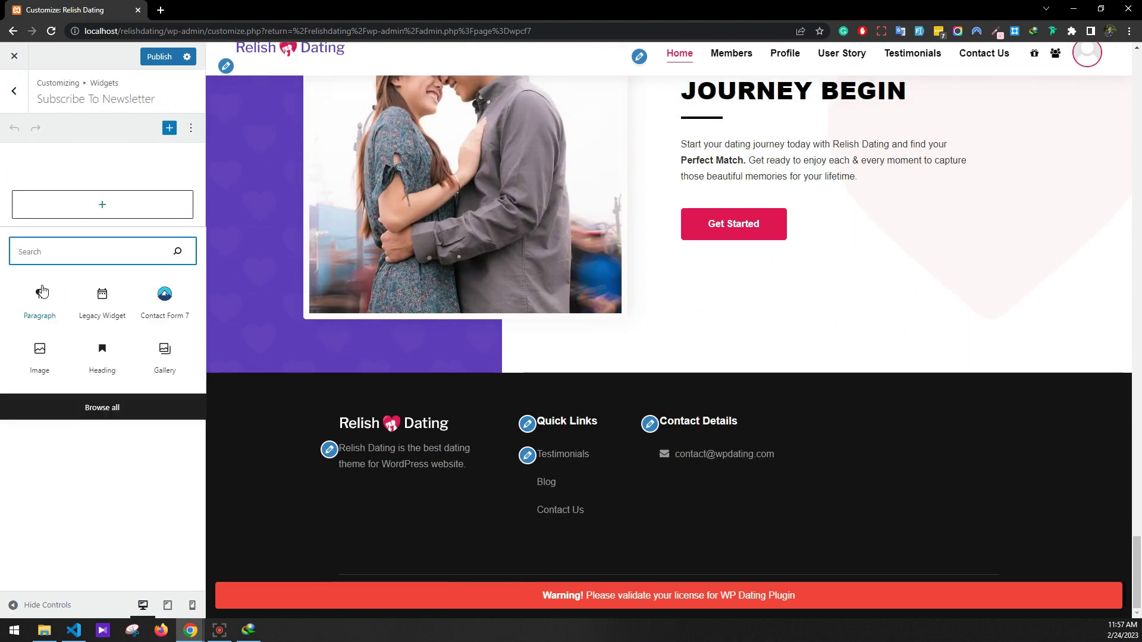
click(141, 225)
text(Subscr)
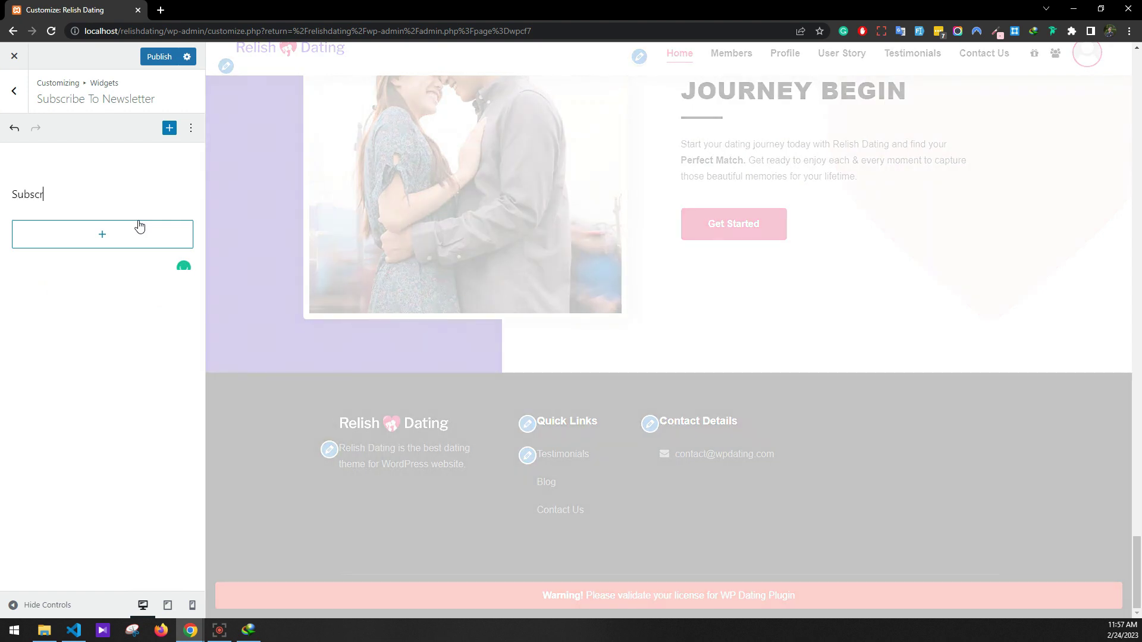
text(ibe to Newsletter)
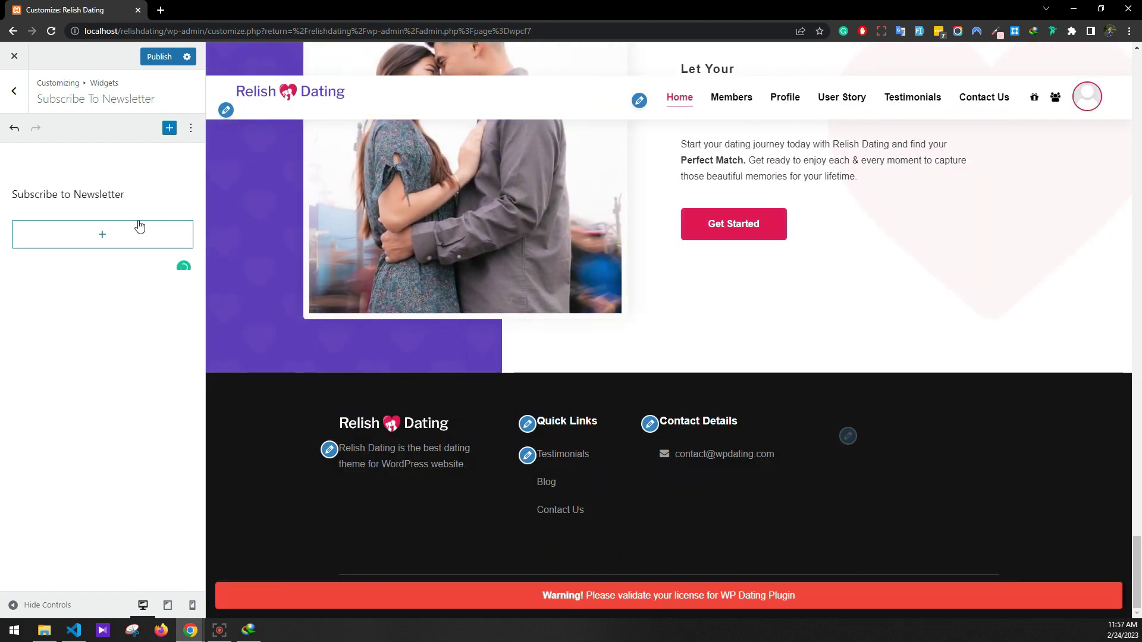
Make the 'Subscribe to Newsletter' text bold
drag(125, 195, 7, 208)
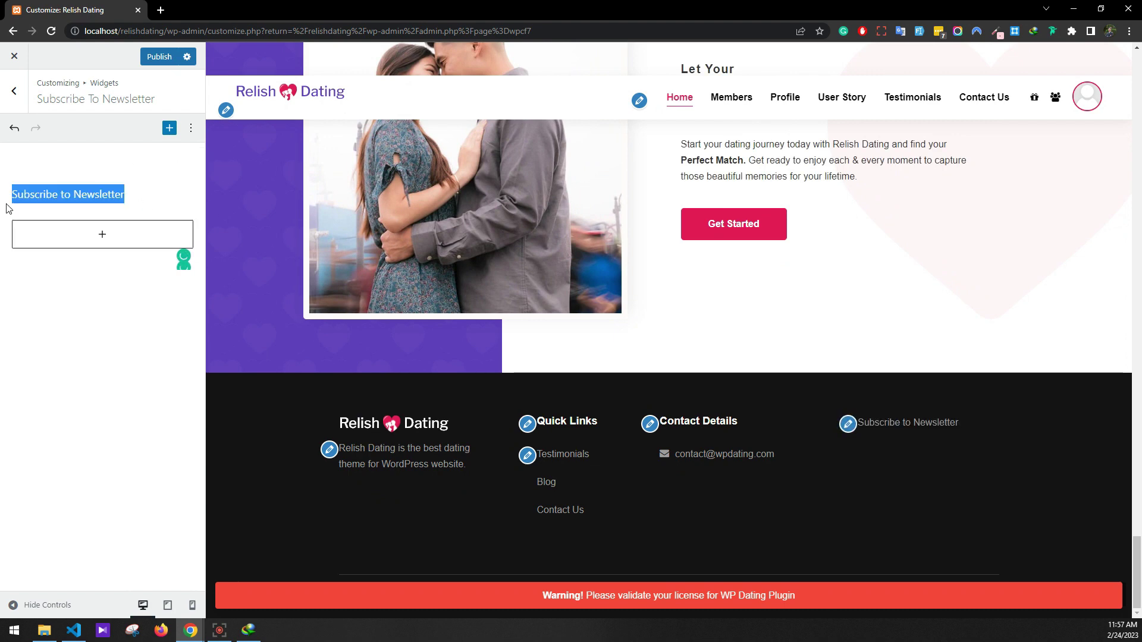
click(113, 162)
click(212, 163)
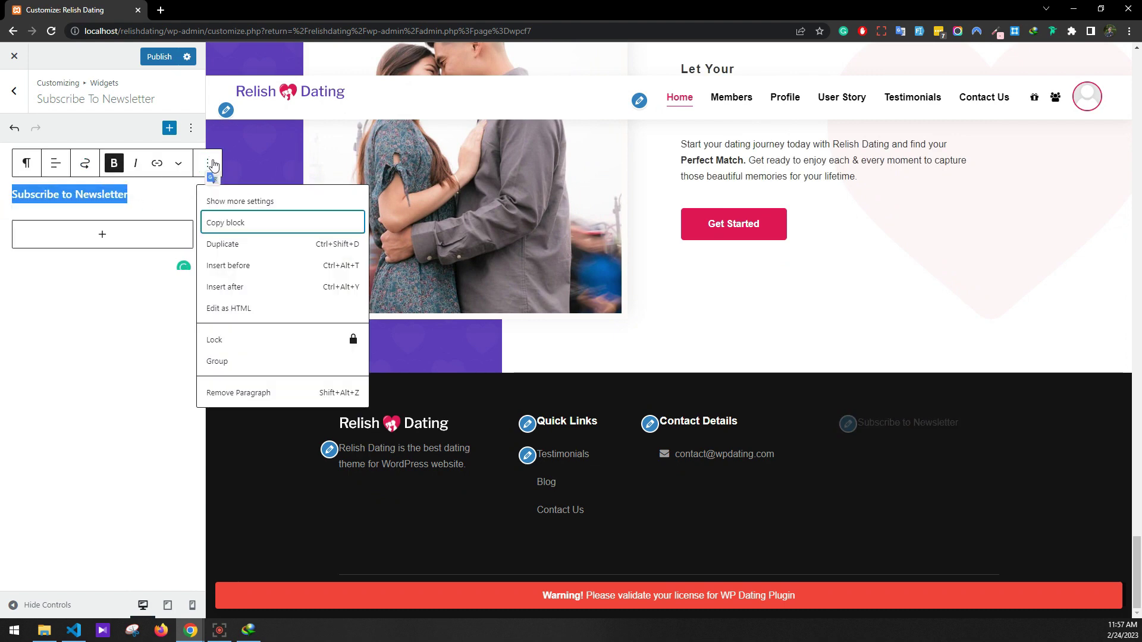
click(178, 164)
click(134, 200)
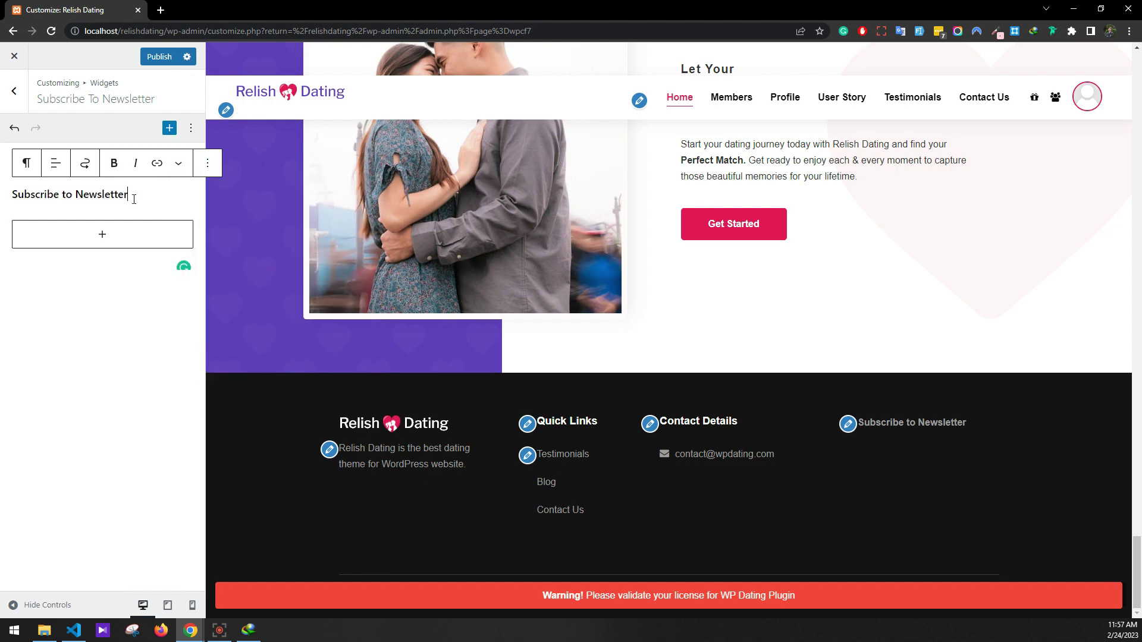
click(178, 164)
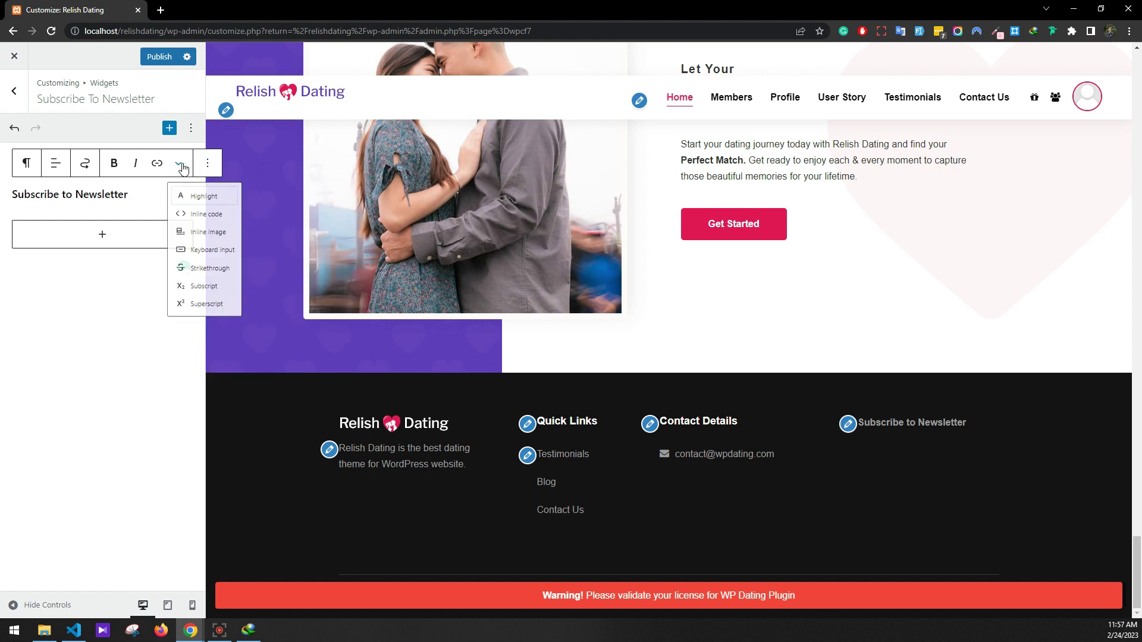
click(185, 197)
click(147, 195)
key(ctrl+a)
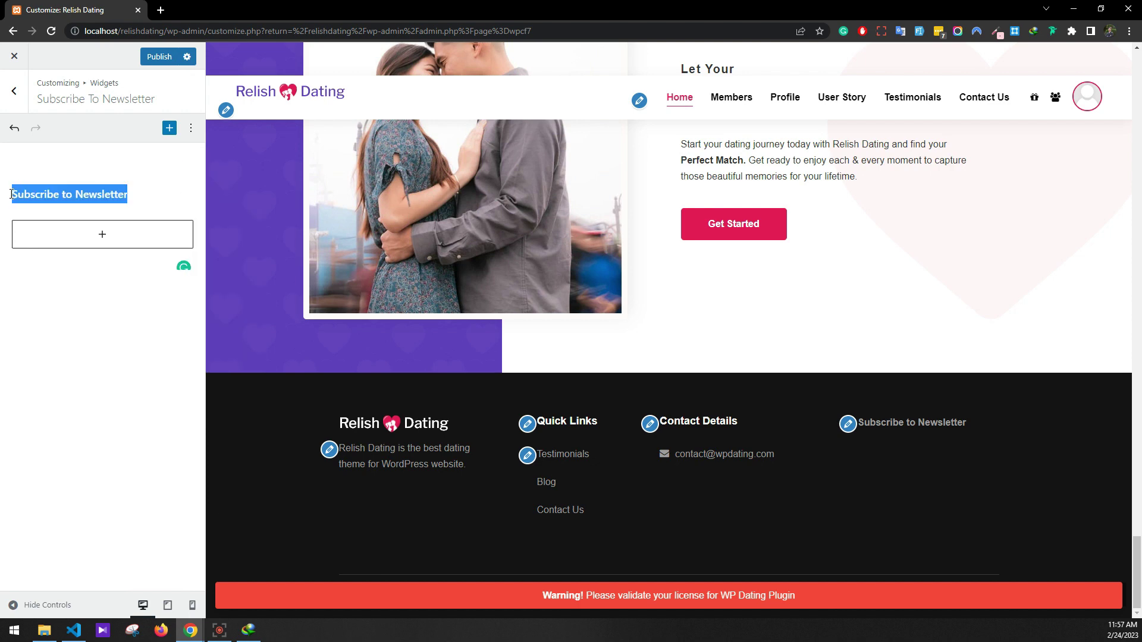
key(ctrl+b)
Try a white text colour on the heading, then clear it again
click(177, 164)
click(181, 202)
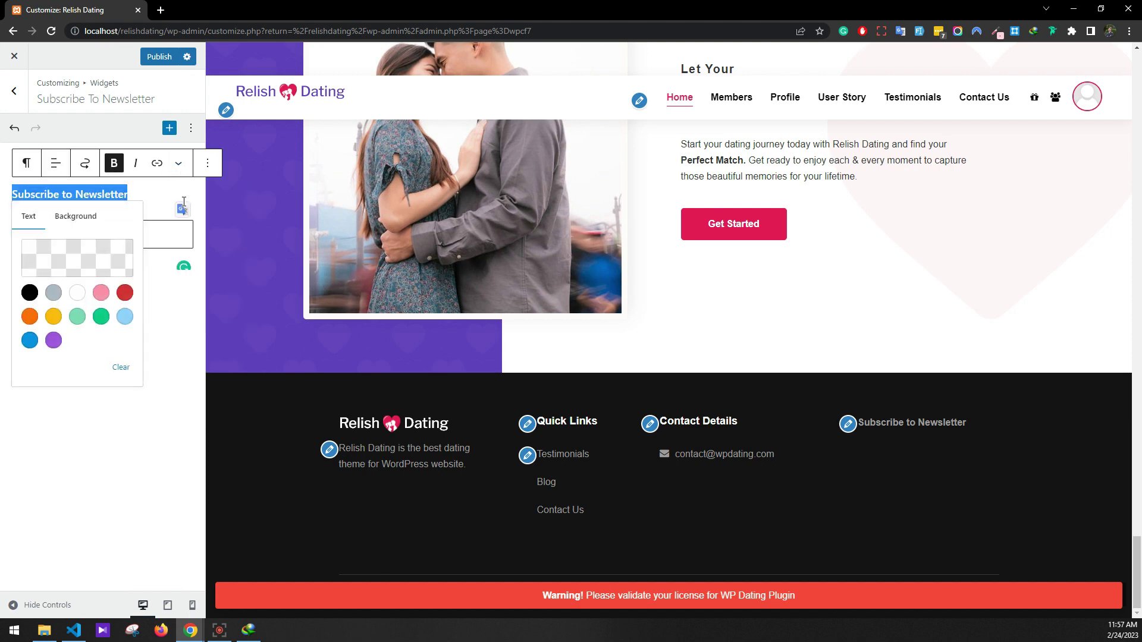
click(78, 293)
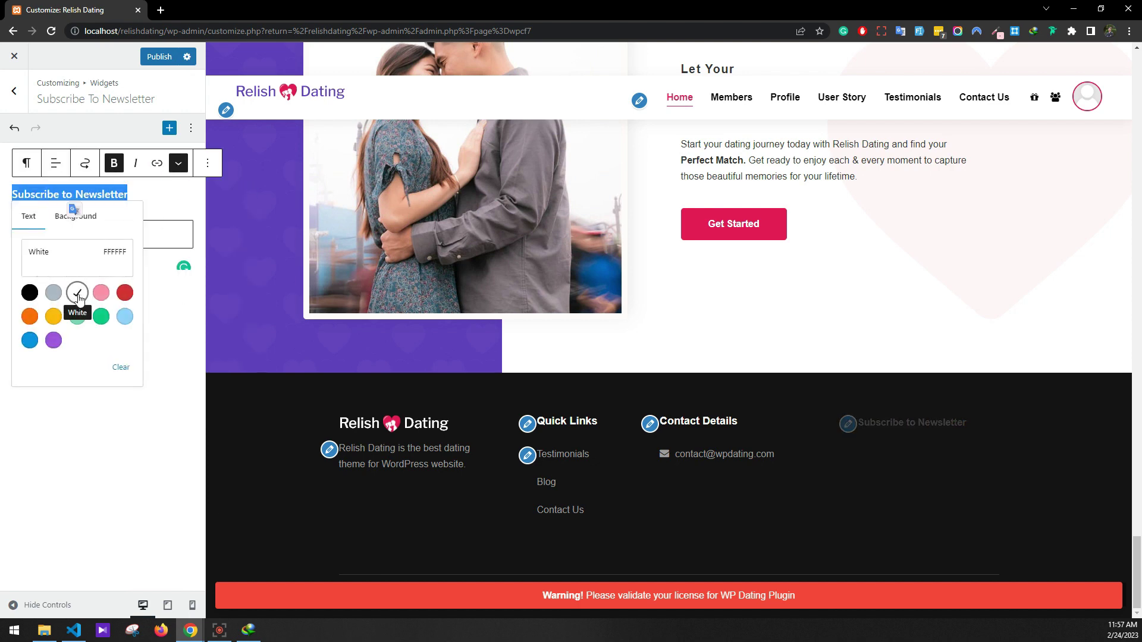
click(134, 369)
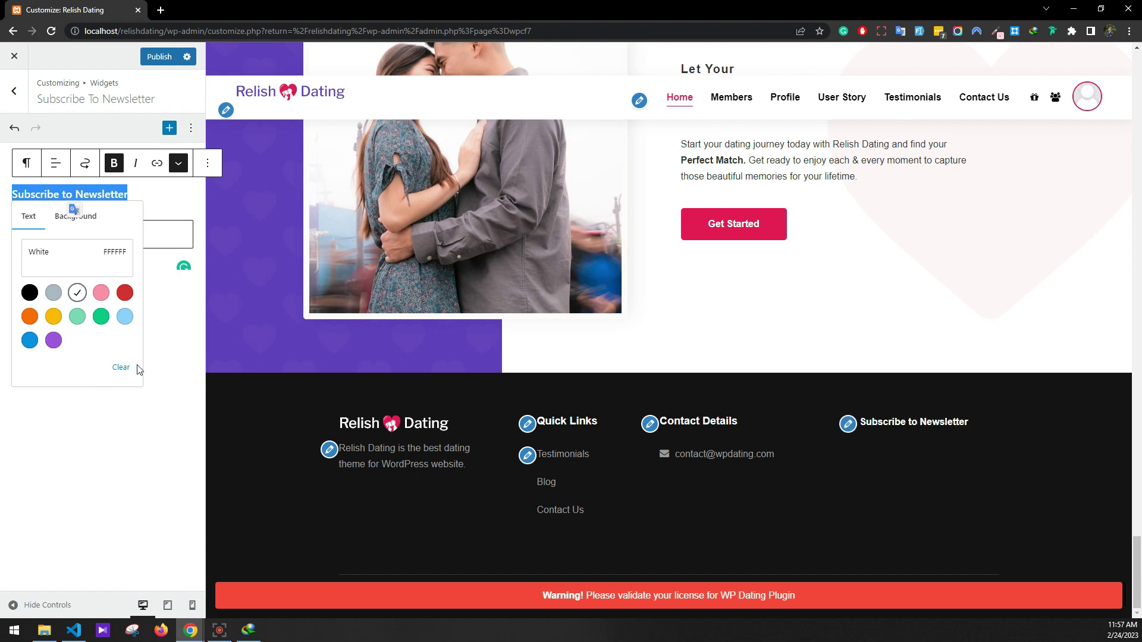
click(160, 373)
click(150, 201)
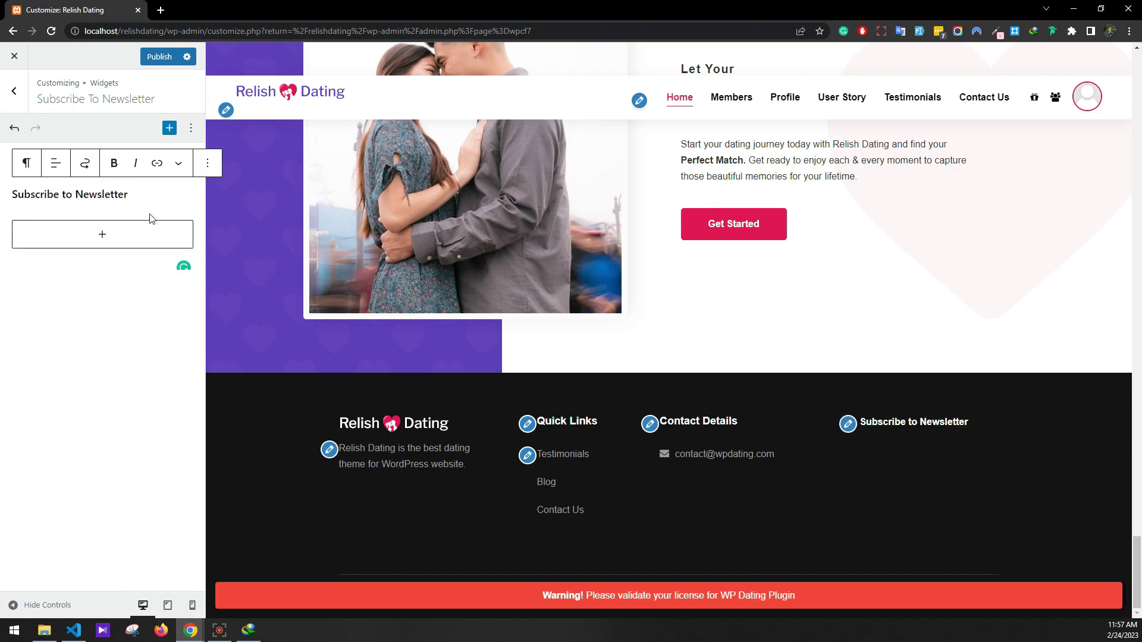
Add a paragraph reading 'Subscribe to our Newsletter with this form.' below the heading
click(141, 230)
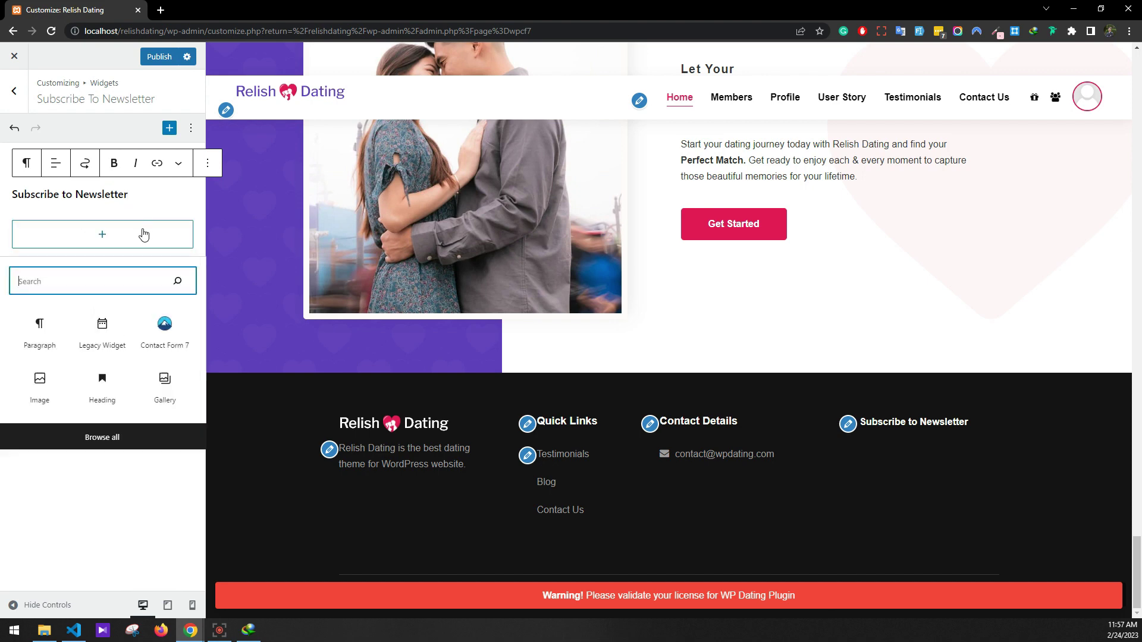
click(50, 327)
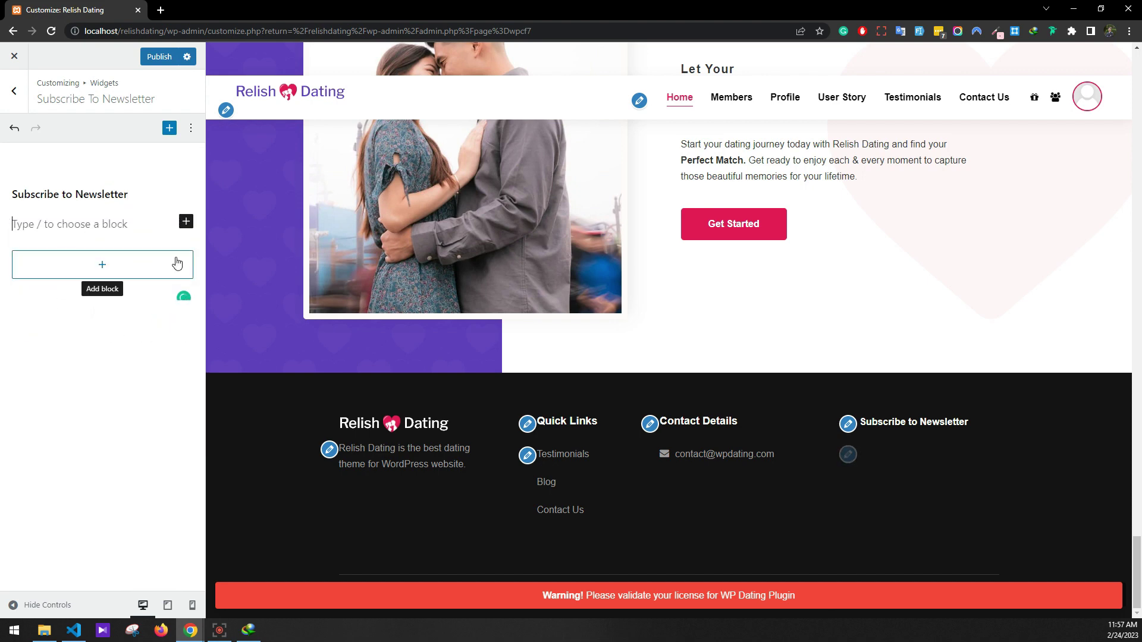
text(Subcribe to our)
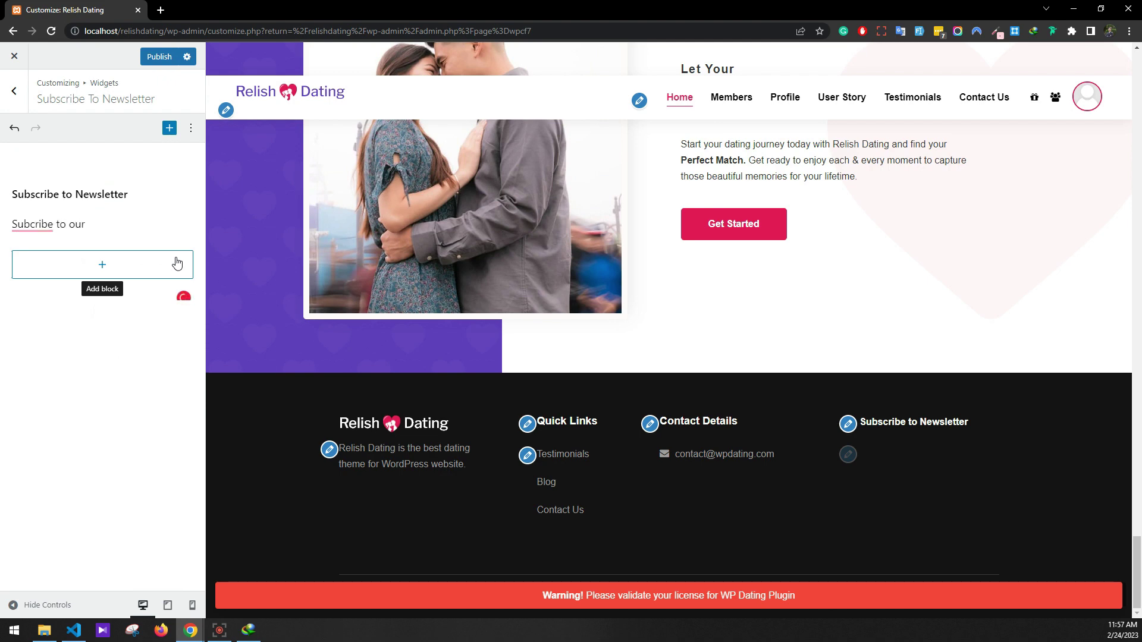
key(BackSpace)
key(BackSpace)
key(BackSpace)
key(BackSpace)
key(BackSpace)
key(BackSpace)
key(BackSpace)
key(BackSpace)
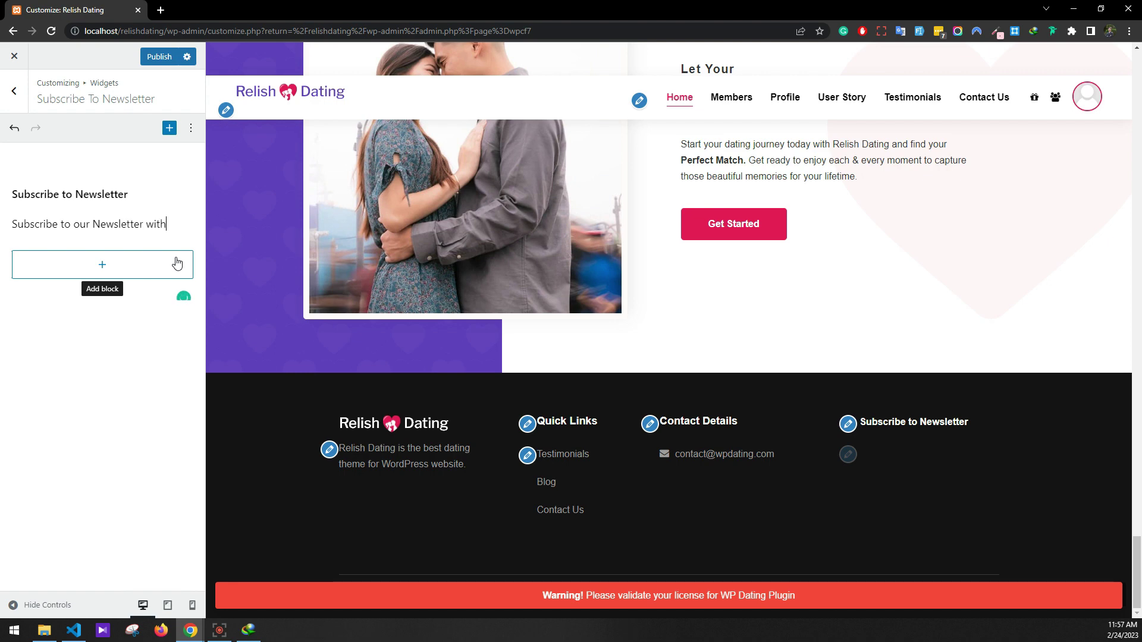
text(orm.)
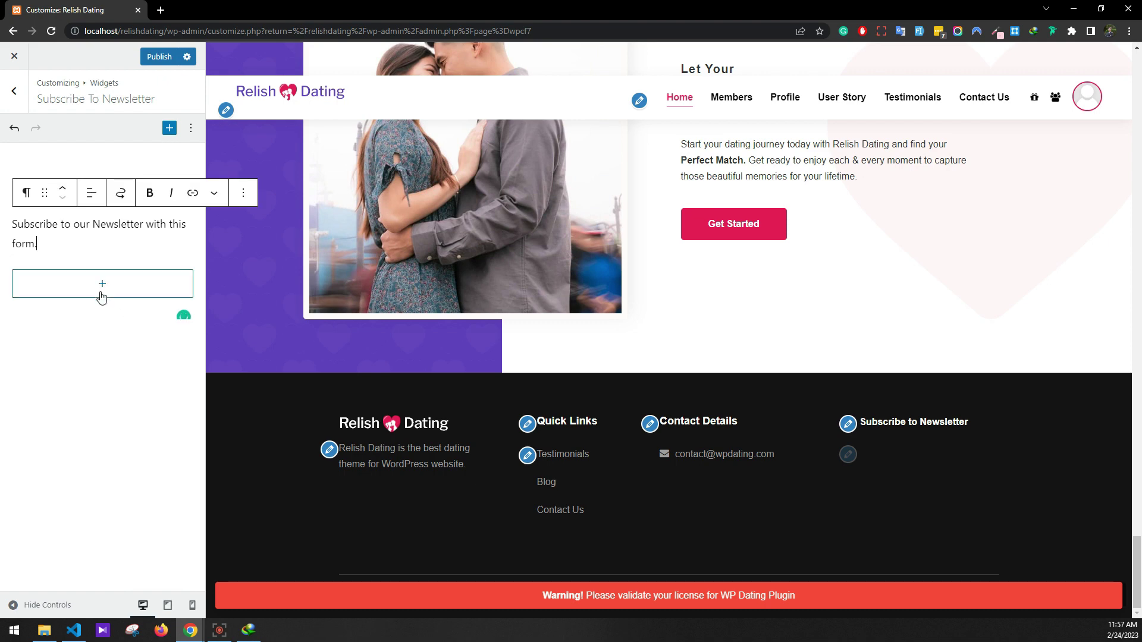
Insert a Contact Form 7 block using the 'Subscribe form'
click(102, 294)
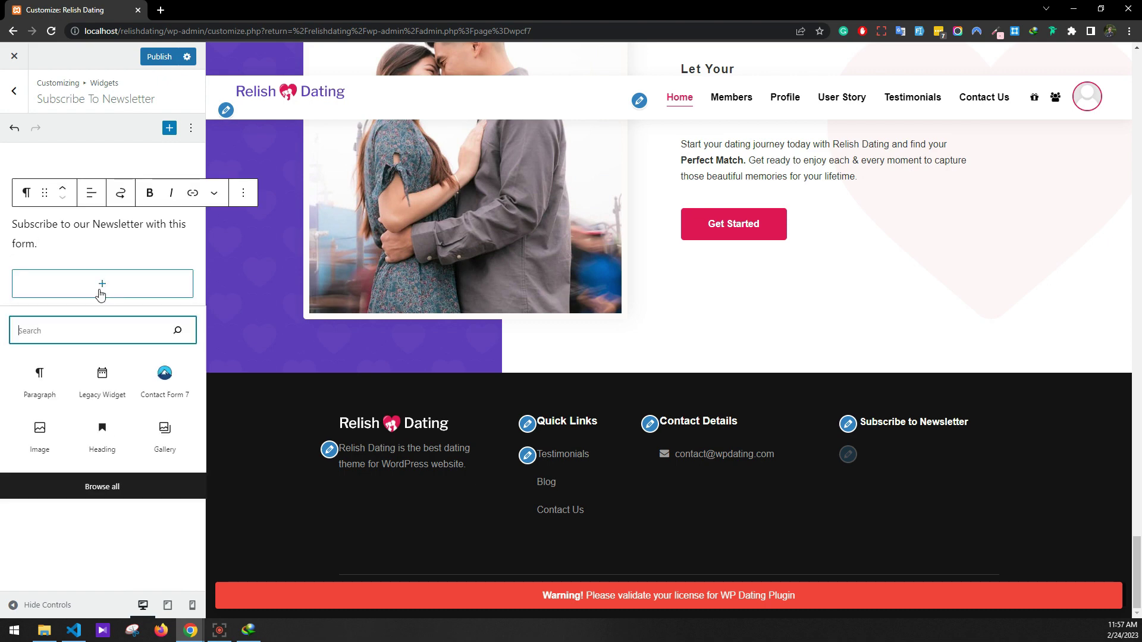
click(157, 380)
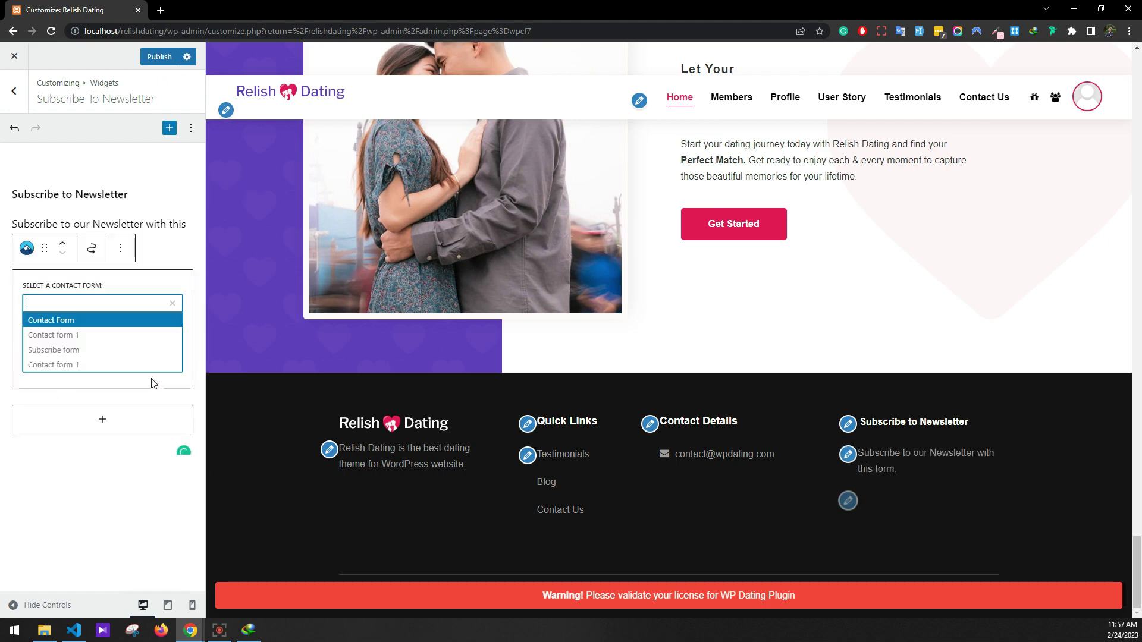
click(74, 352)
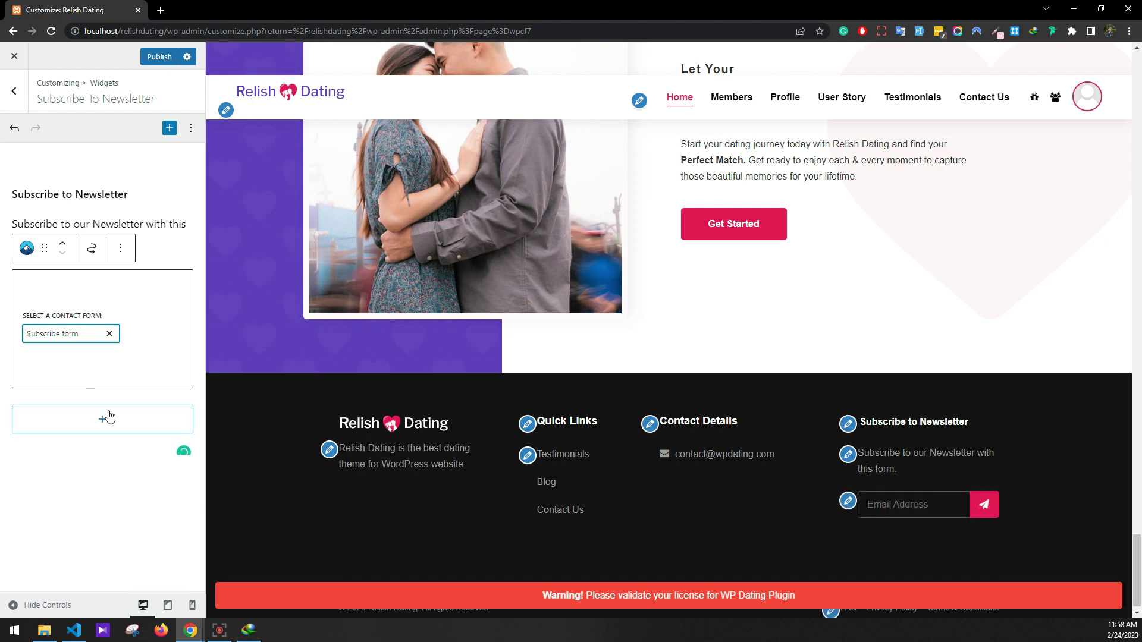
Publish the footer widget changes and close the Customizer
click(11, 109)
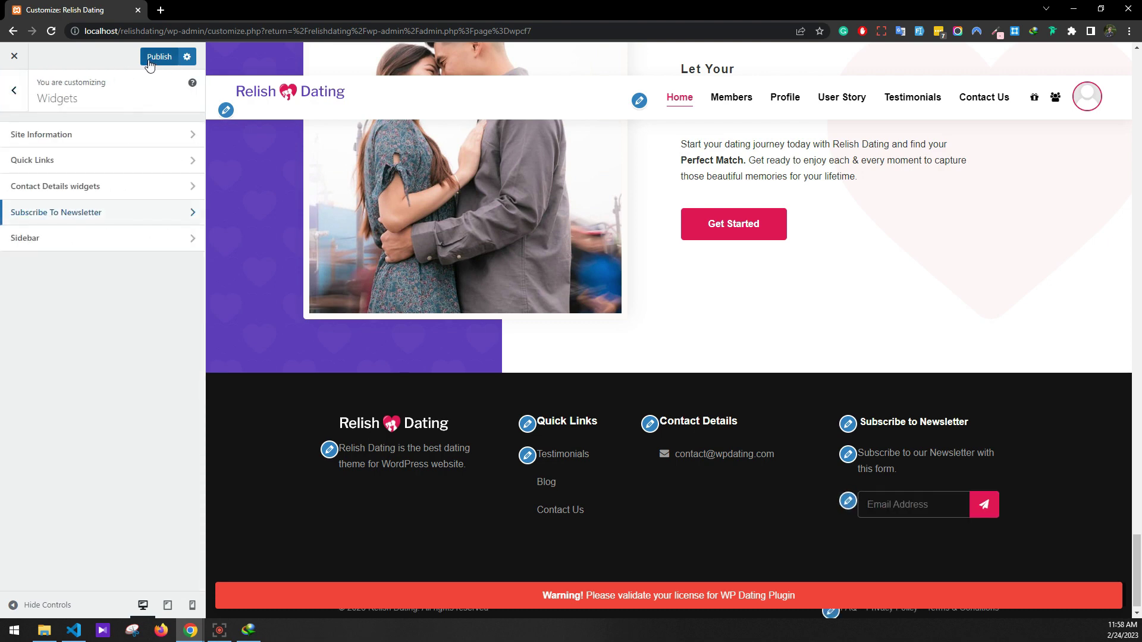
click(150, 60)
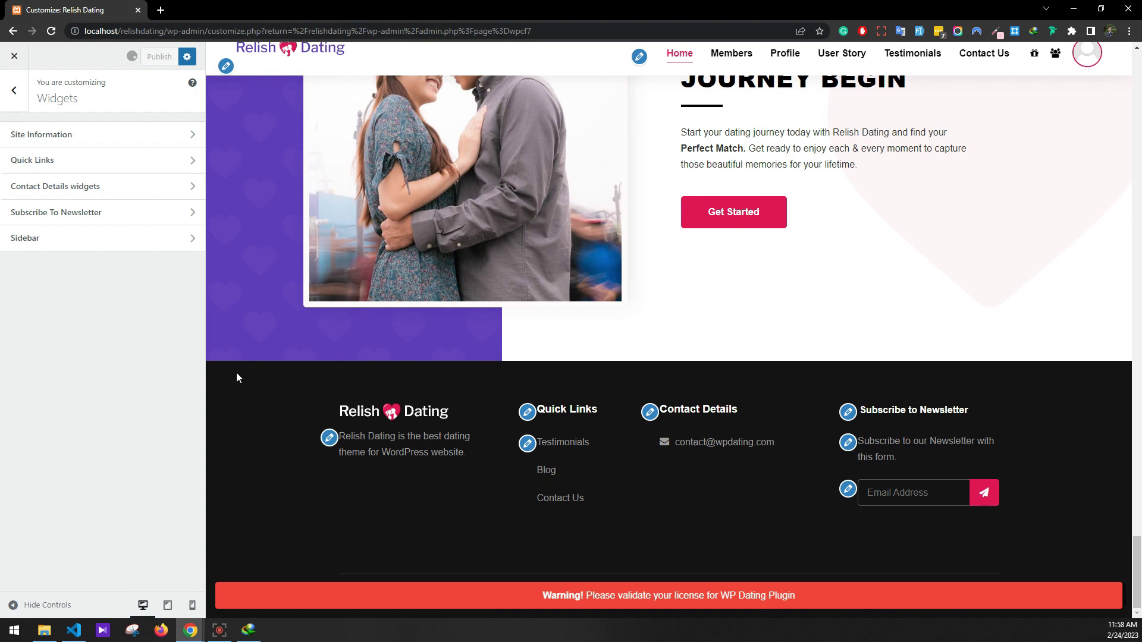
click(16, 58)
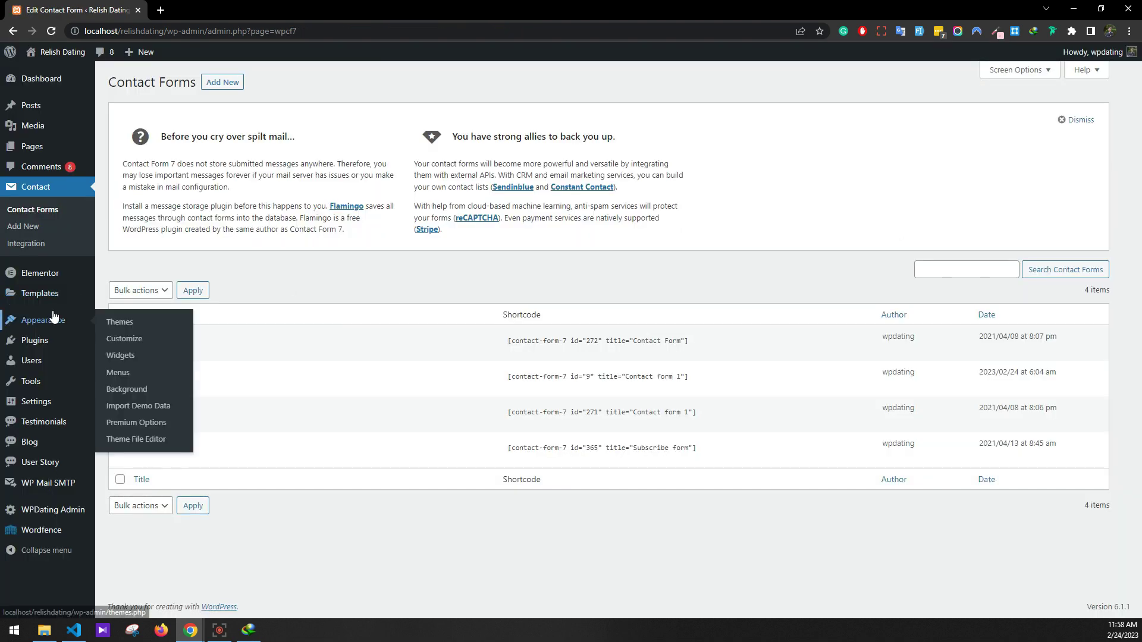
From All Pages, open the 404 page's Elementor editor in a new tab
mouse_move(78, 147)
click(110, 152)
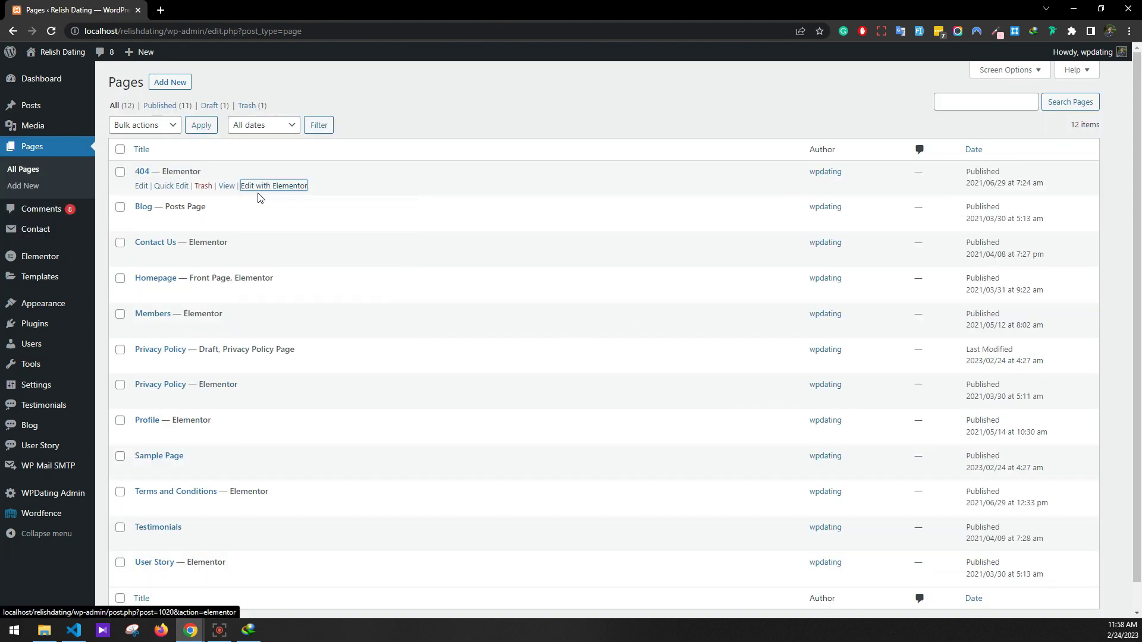
middle_click(264, 293)
click(194, 7)
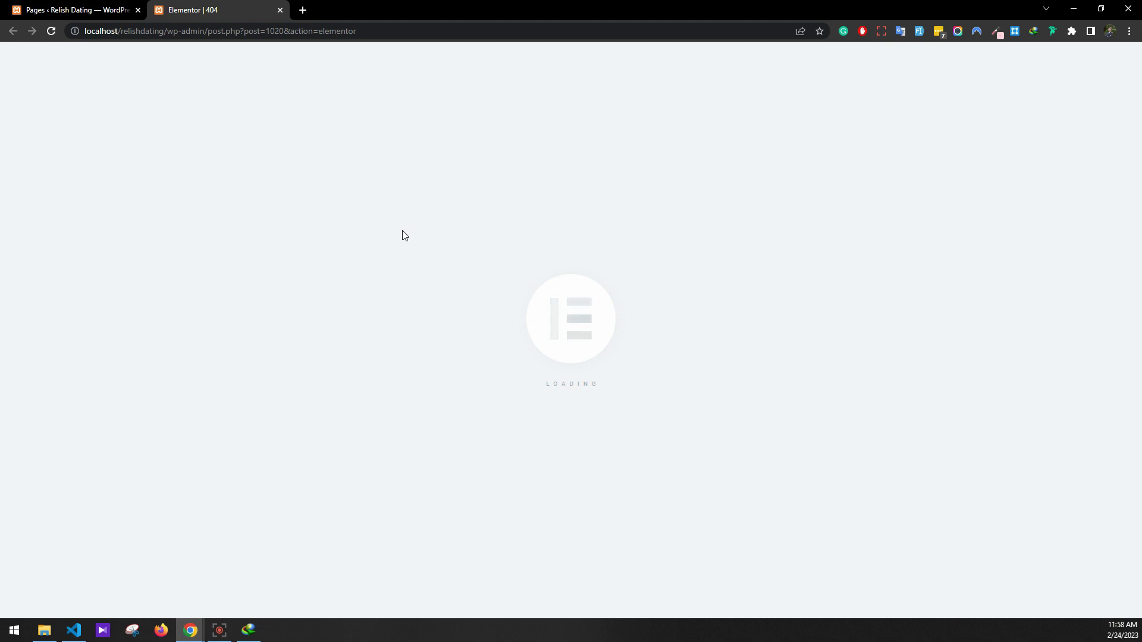
click(653, 546)
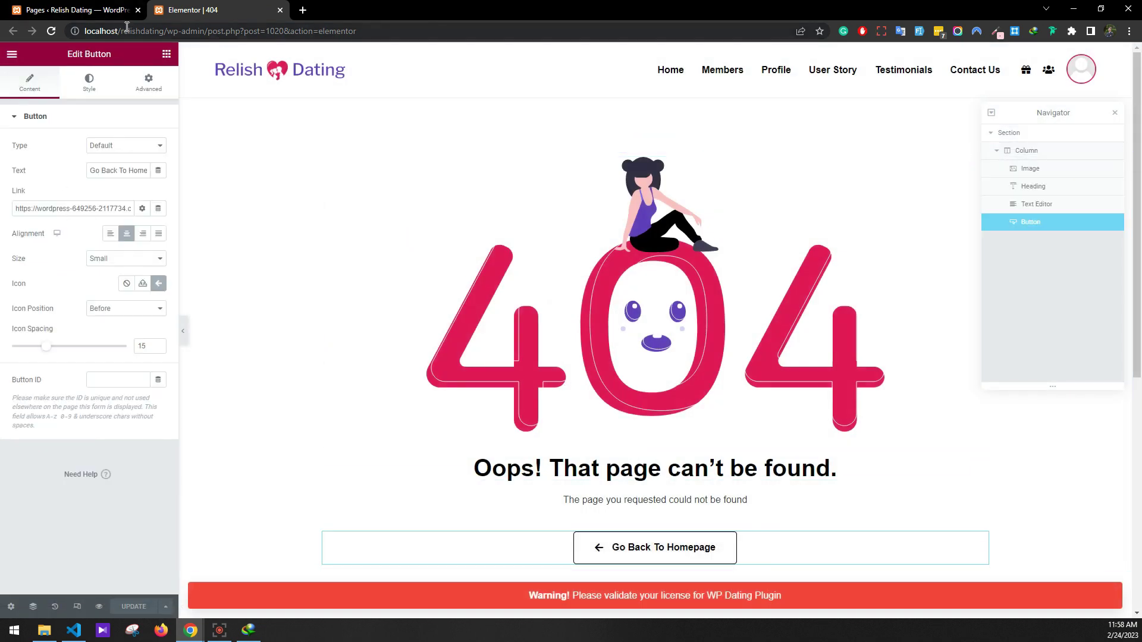
drag(167, 31, 1, 31)
key(ctrl+c)
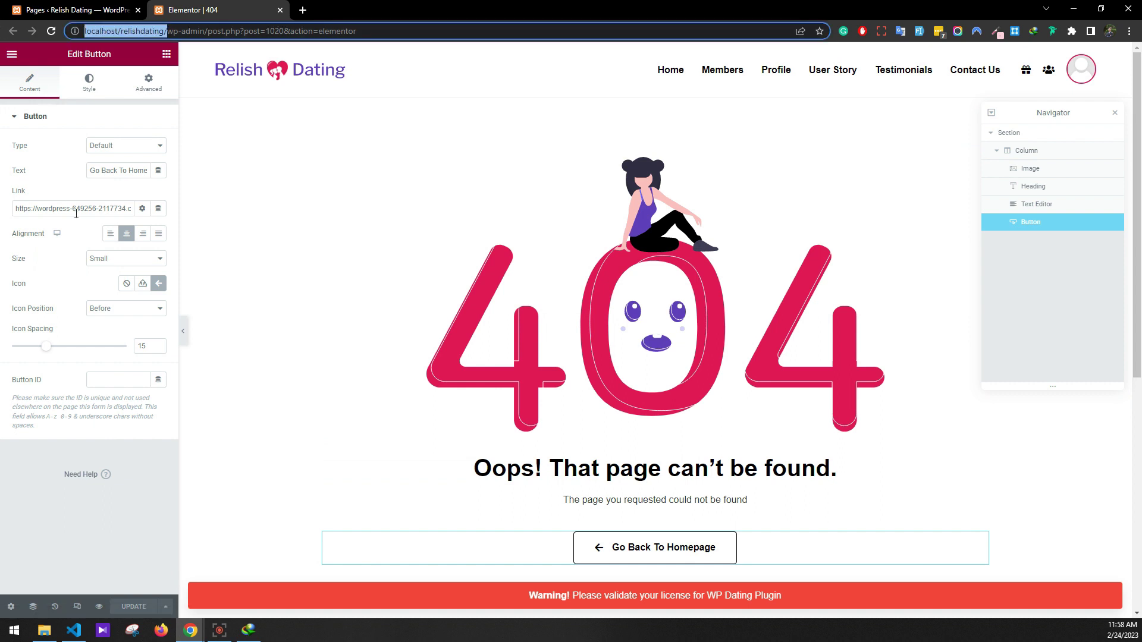
triple_click(76, 213)
key(ctrl+v)
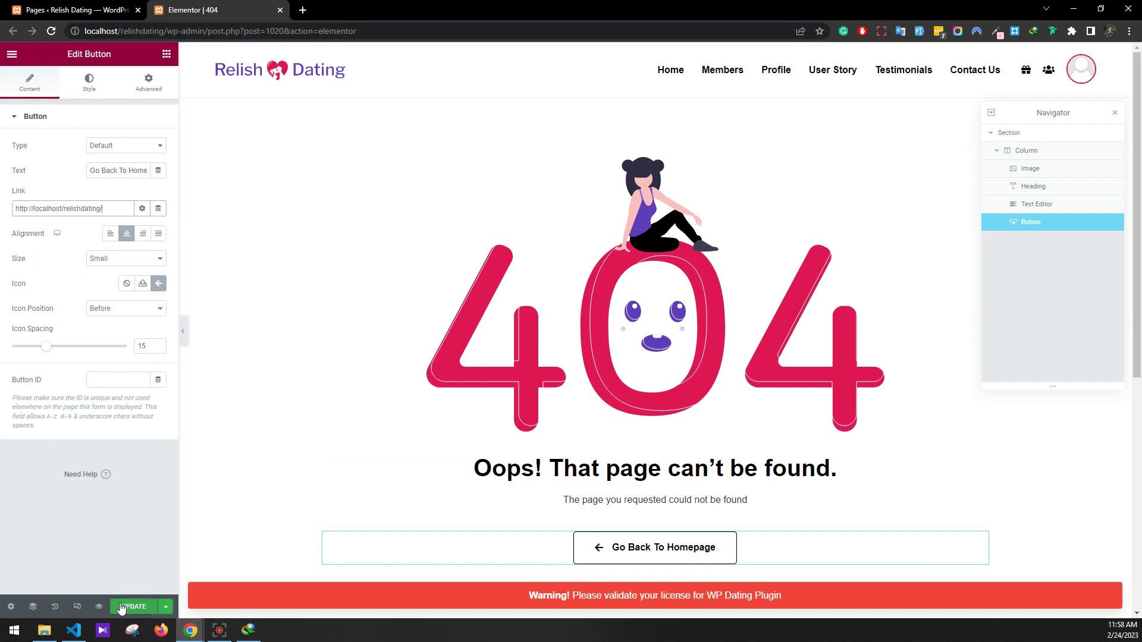
Update the 404 page and open the Homepage in Elementor
click(121, 607)
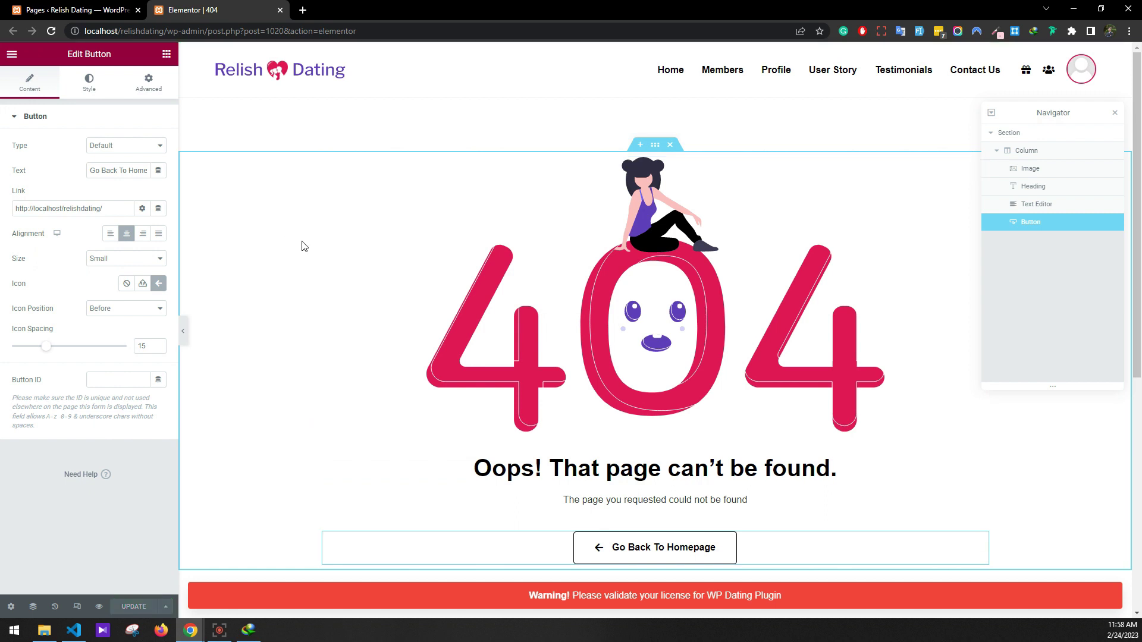
click(280, 10)
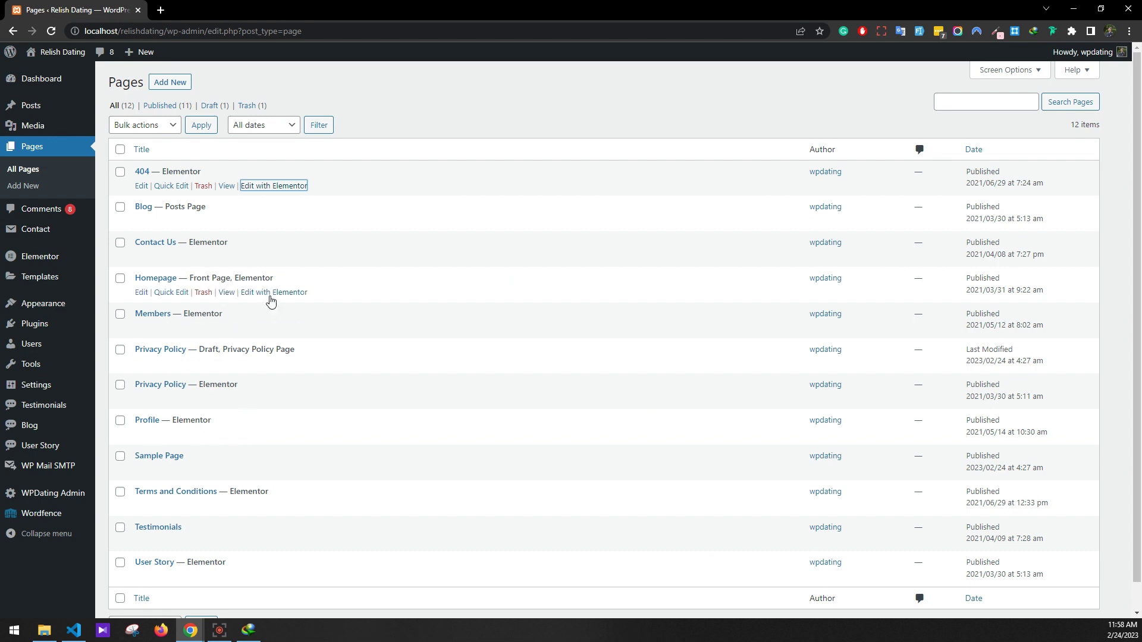
click(270, 294)
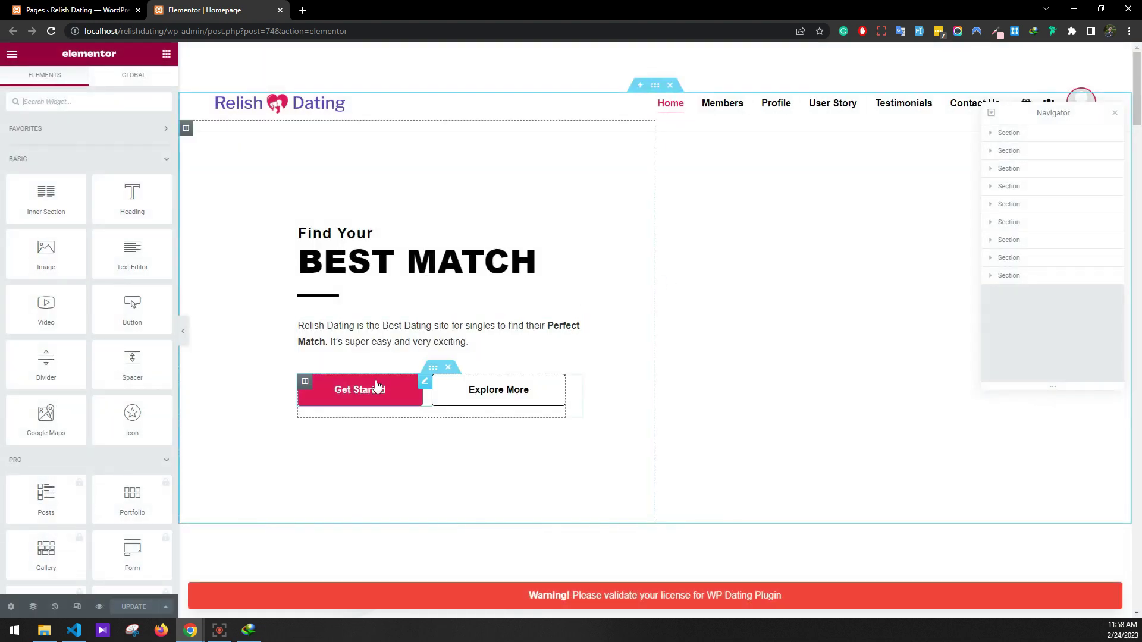
click(378, 382)
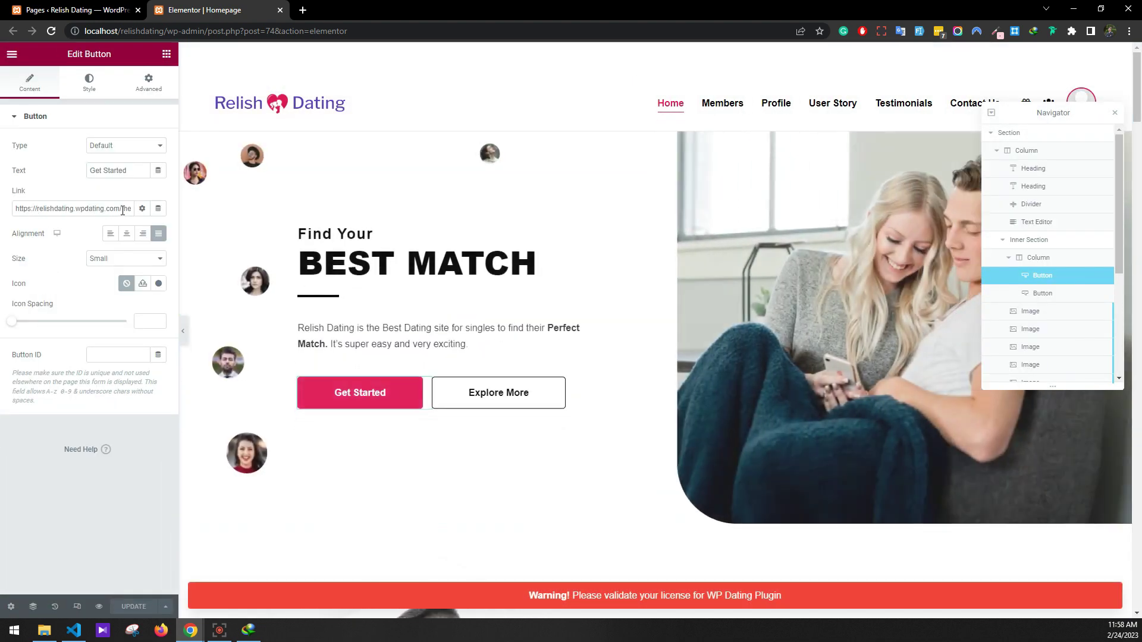
drag(122, 209, 3, 206)
text(http://localhost/relishdating/members)
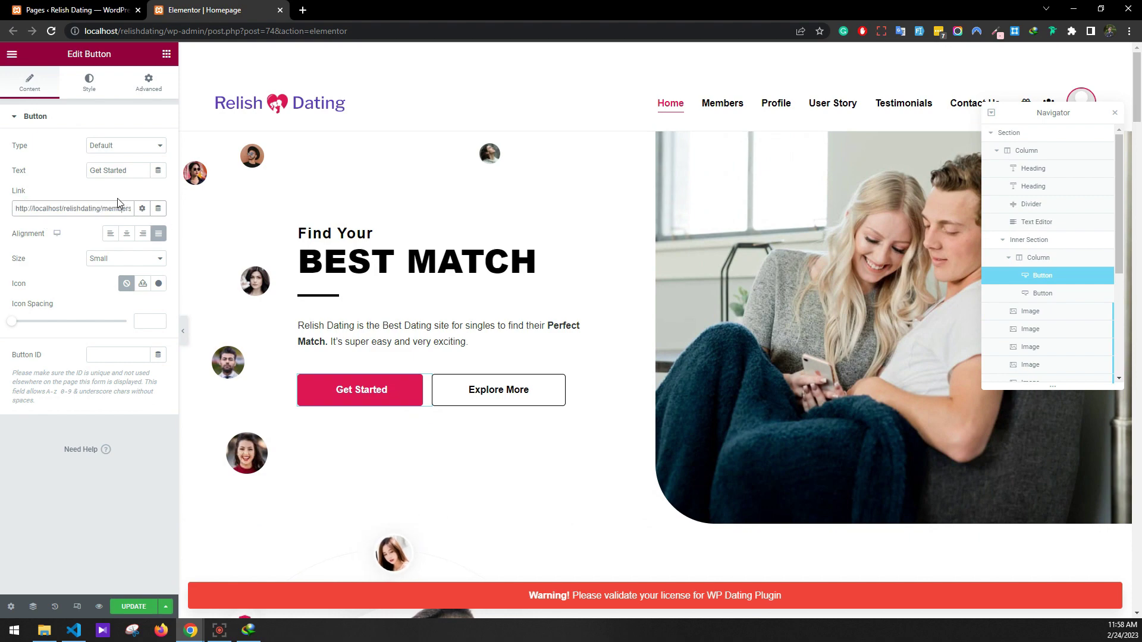
scroll(445, 379, down, 15)
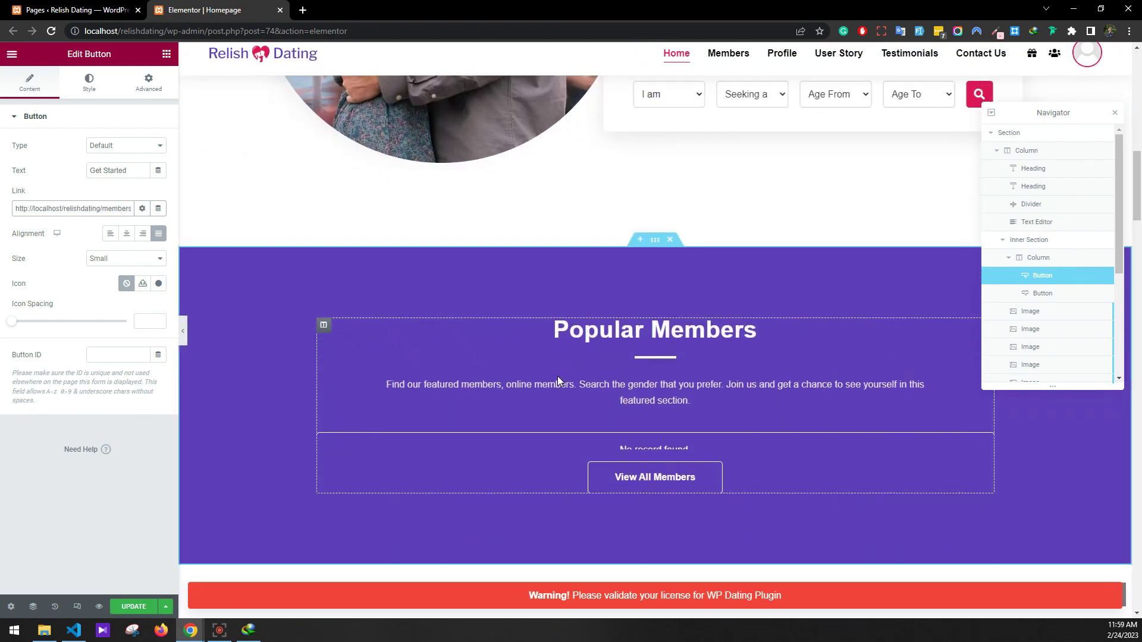
scroll(558, 380, down, 3)
click(619, 336)
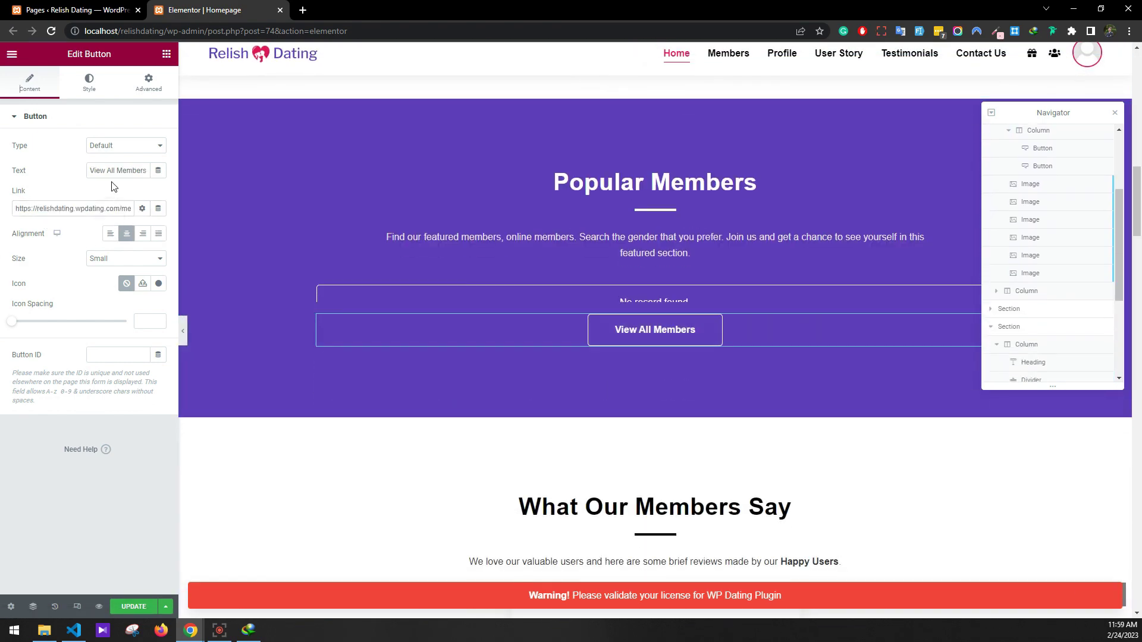
key(ctrl+a)
text(http://localhost/relishdating/members)
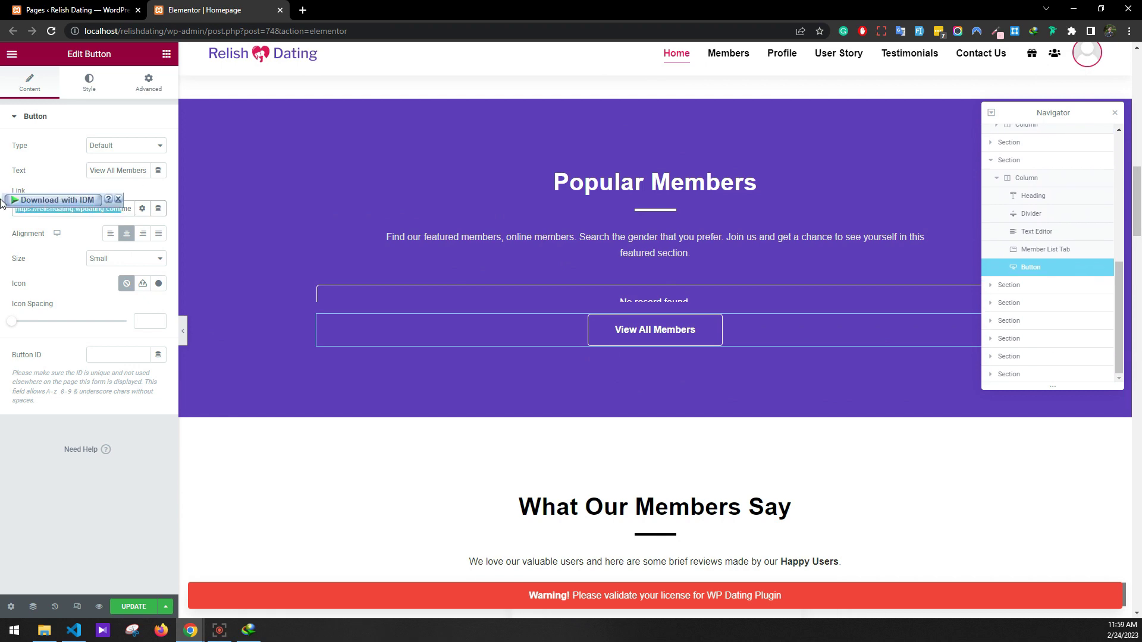
scroll(438, 286, down, 1)
scroll(439, 286, down, 20)
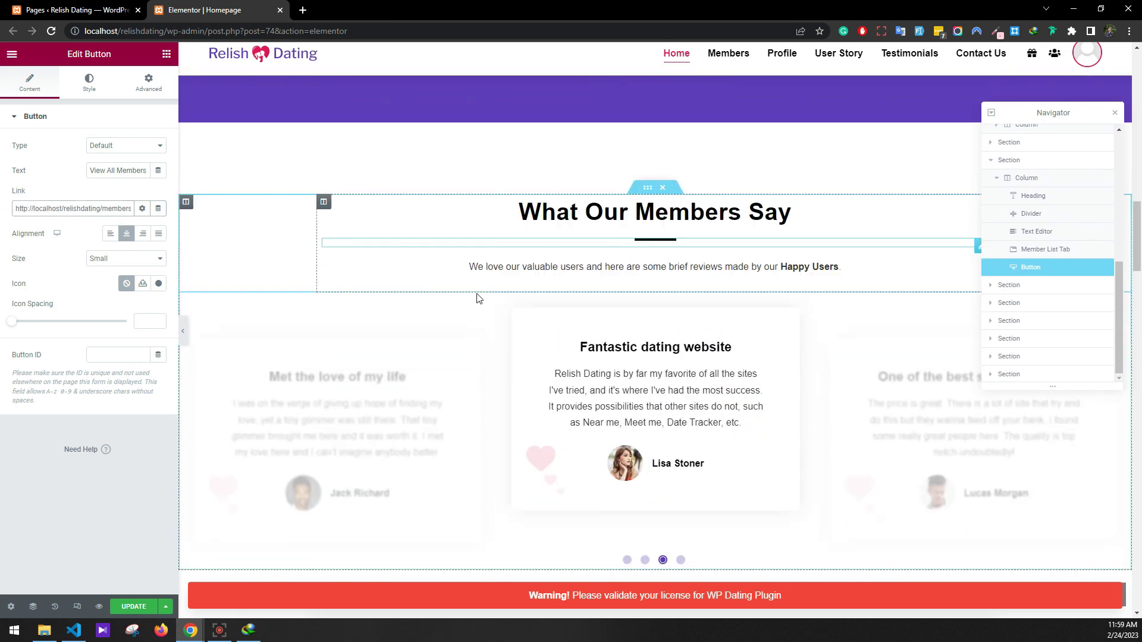
scroll(591, 296, down, 5)
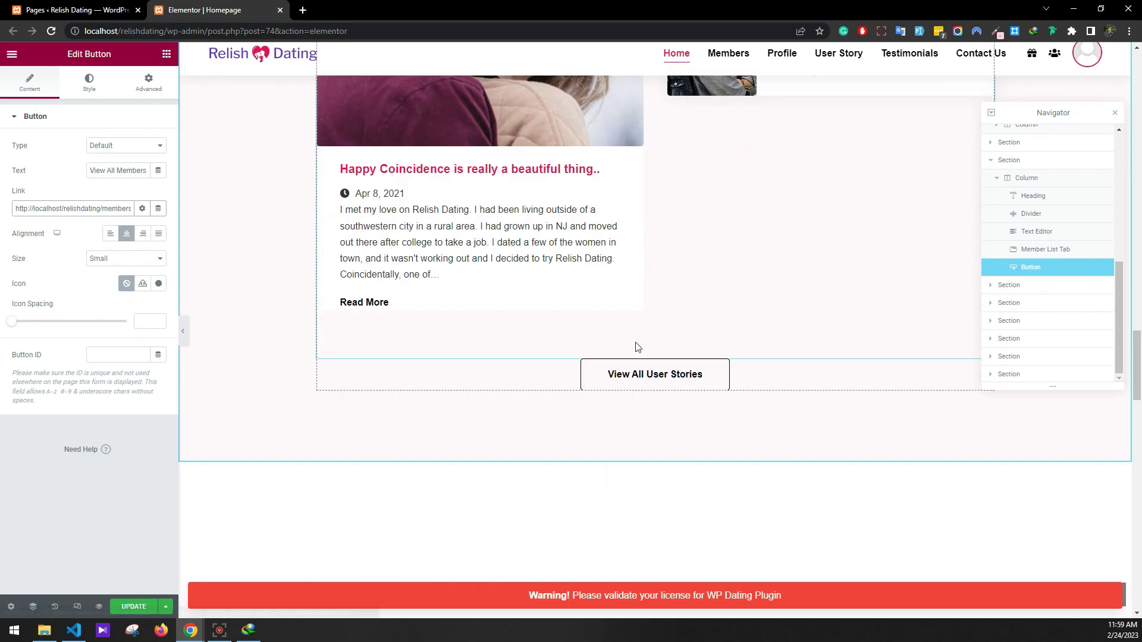
Select the current links of the View All User Stories and How it Works Get Started buttons
click(655, 376)
triple_click(123, 209)
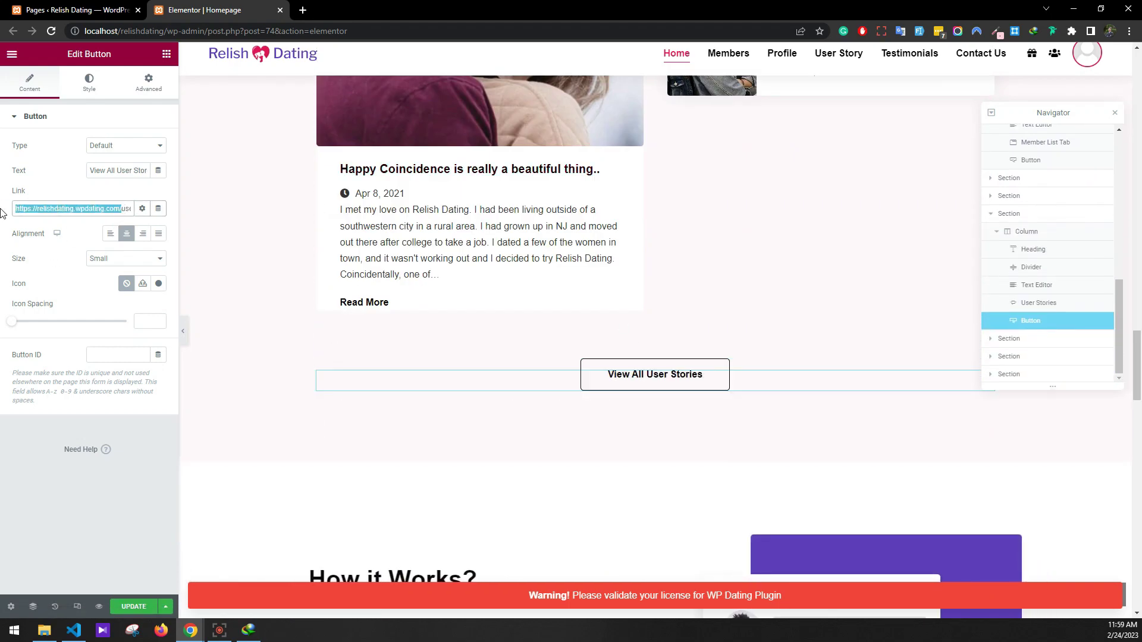
scroll(507, 304, down, 9)
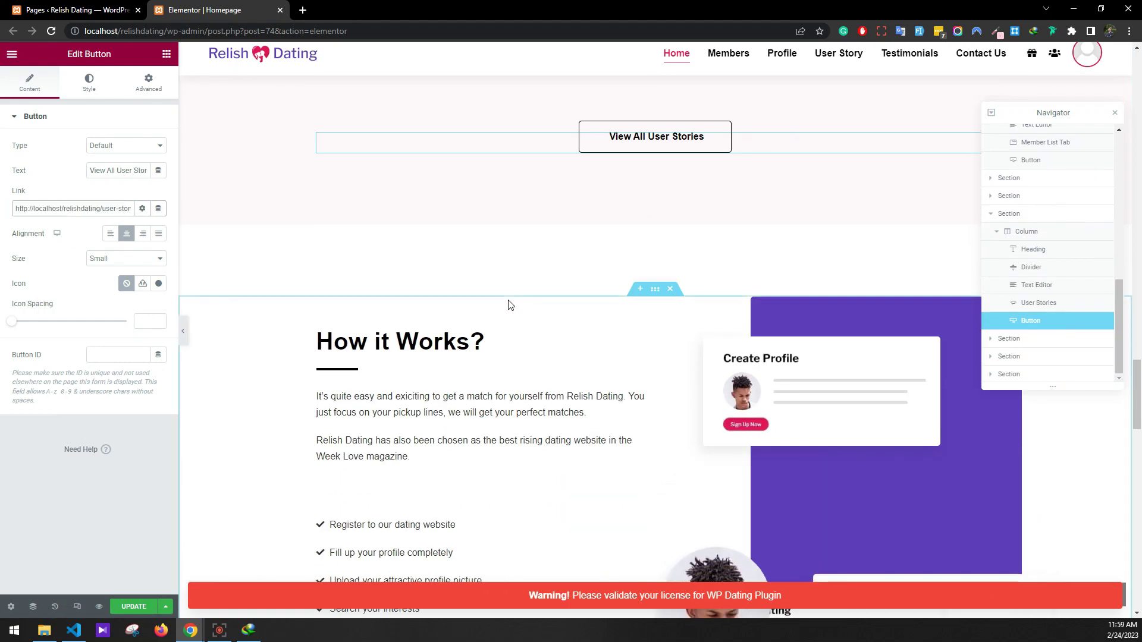
click(381, 414)
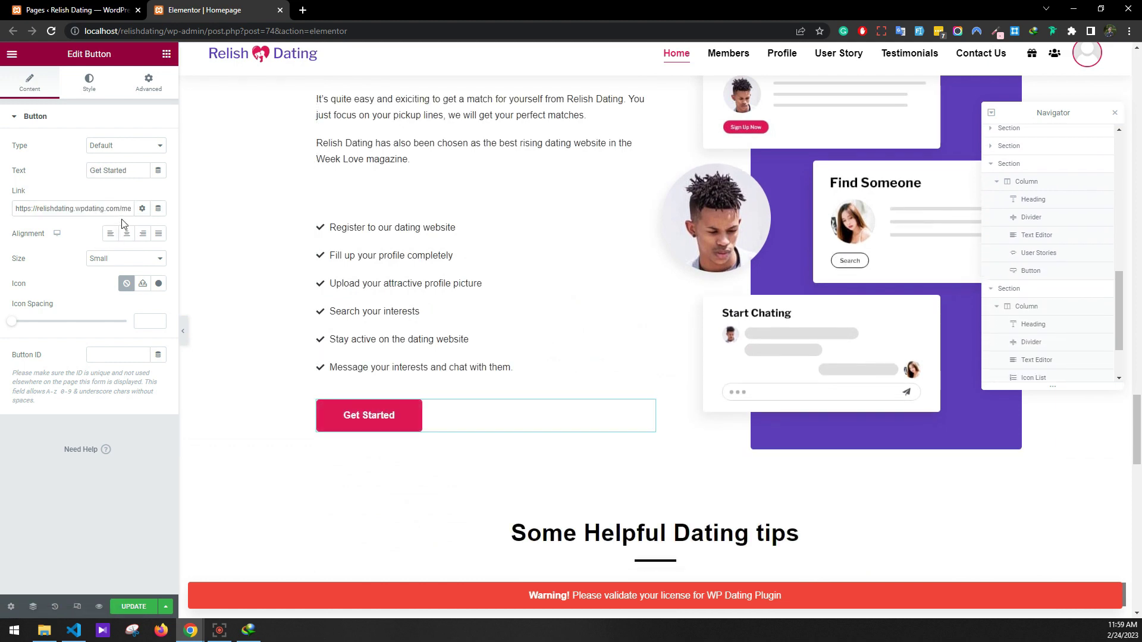
drag(108, 213, 187, 240)
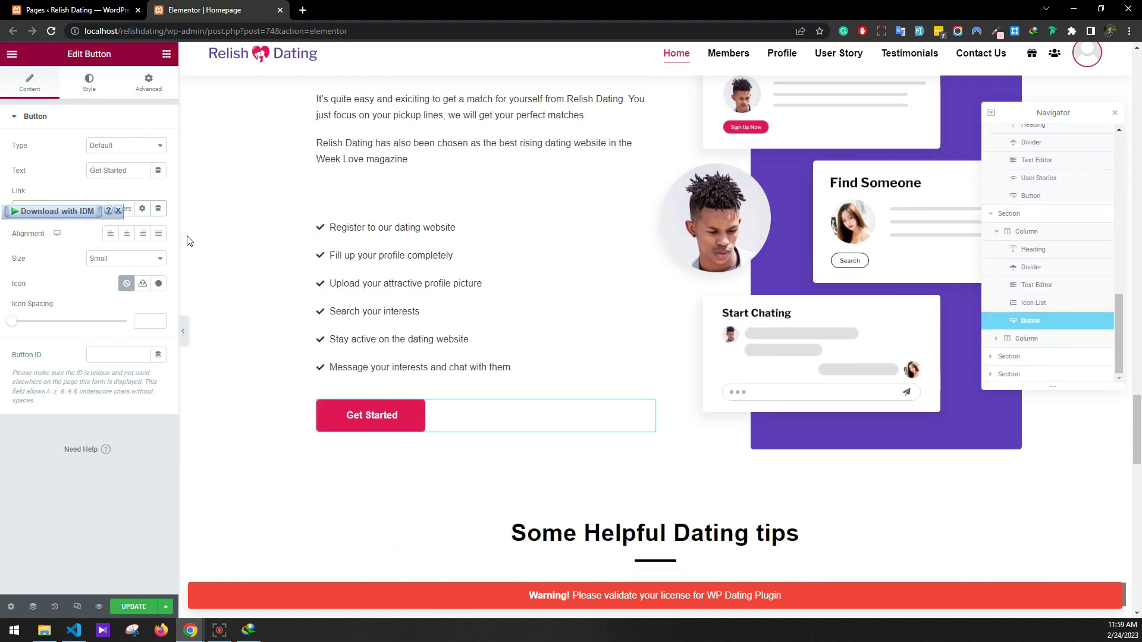
click(117, 211)
scroll(681, 372, down, 10)
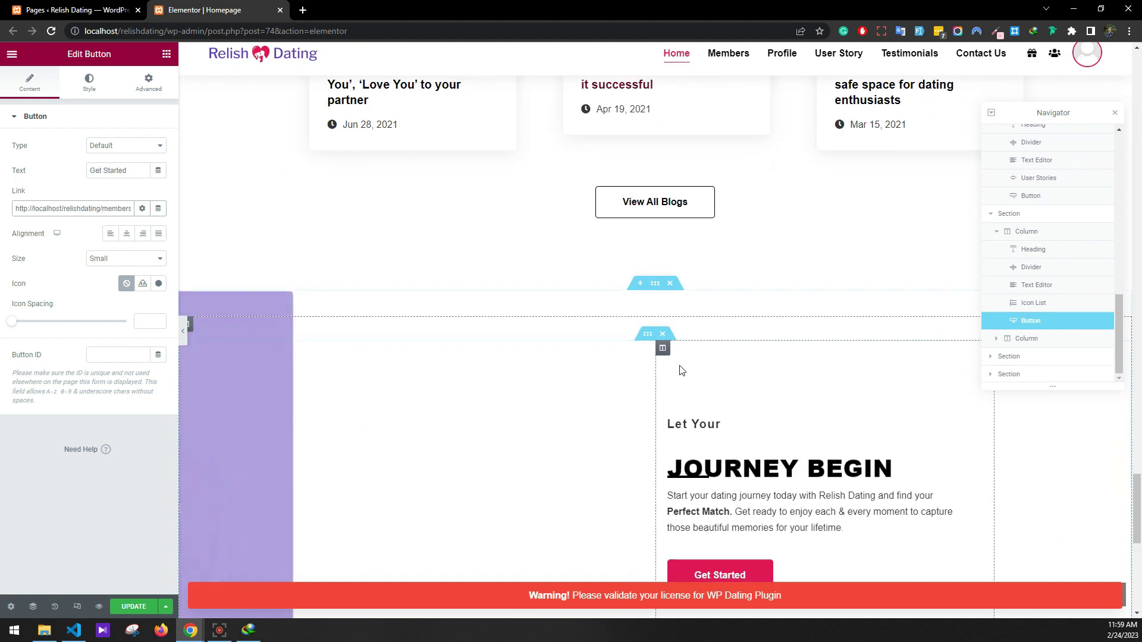
Point View All Blogs to /relishdating/blog and Journey Begin Get Started to /relishdating/members
click(652, 213)
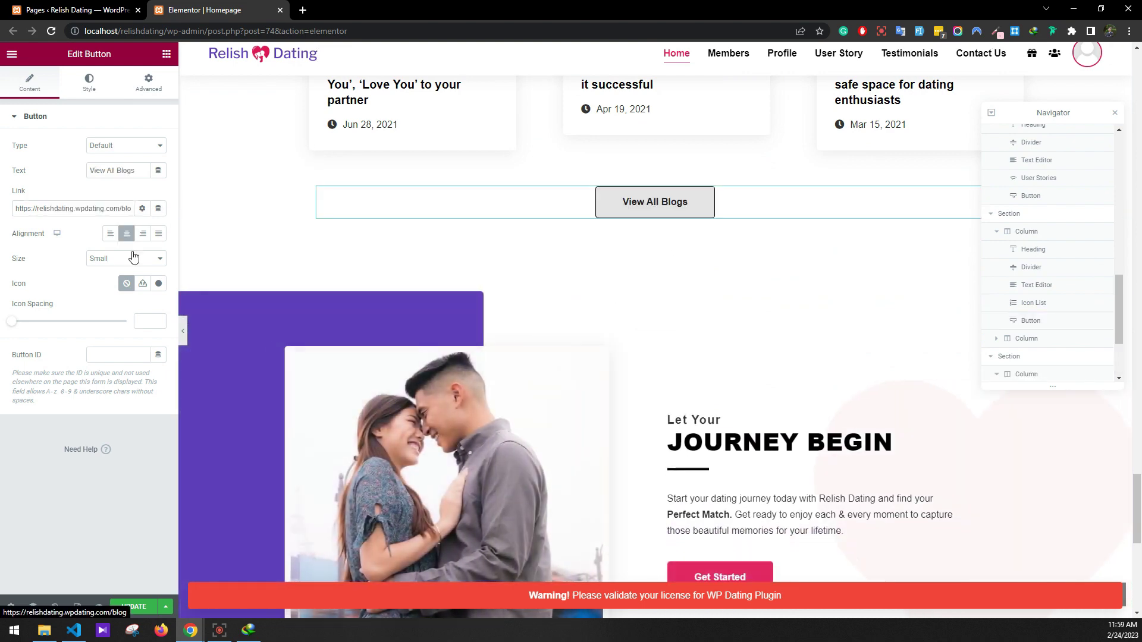
triple_click(123, 208)
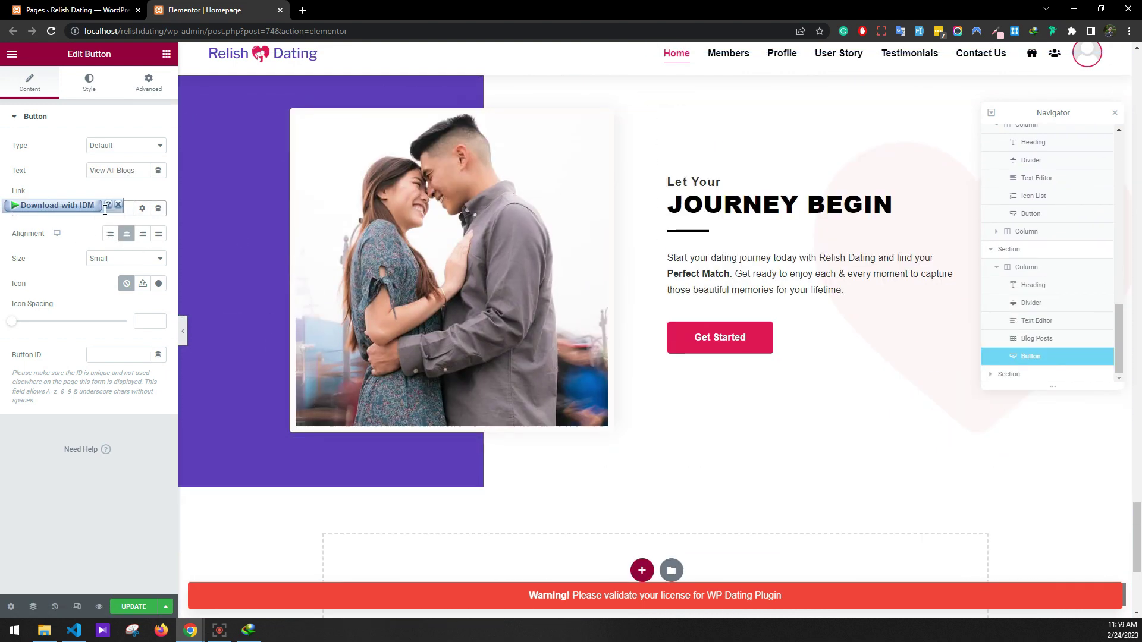
click(119, 206)
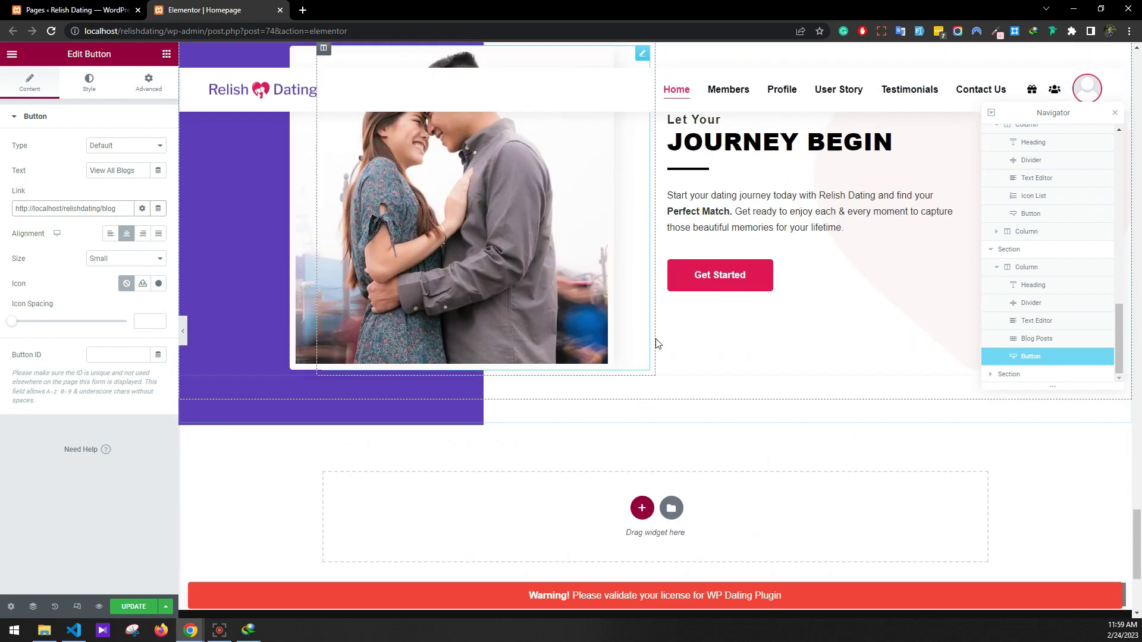
click(708, 287)
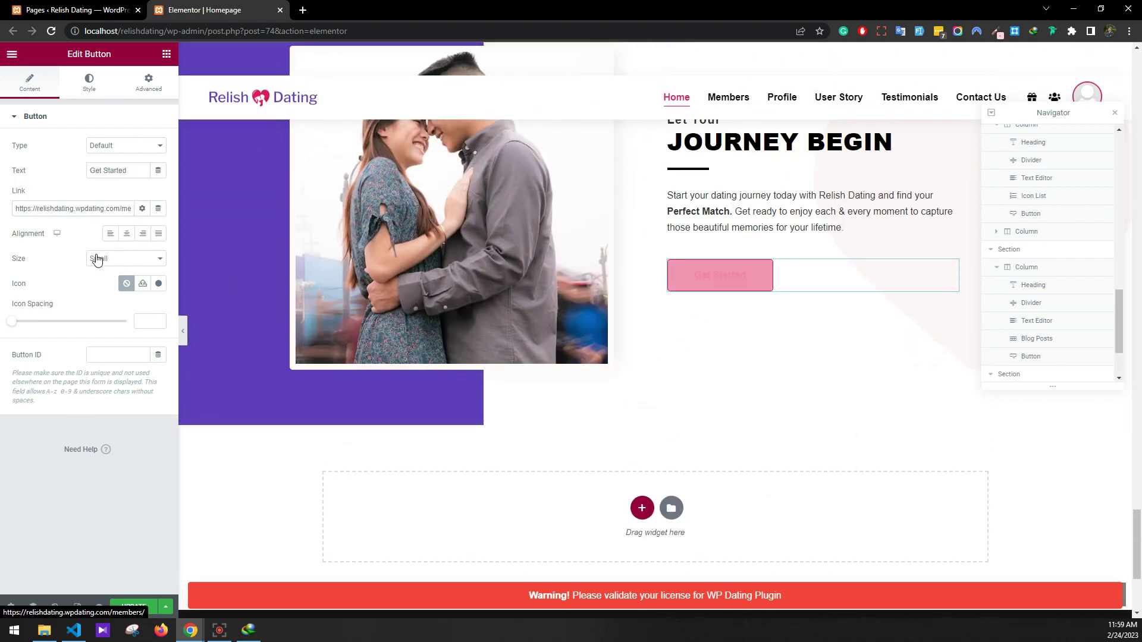
triple_click(124, 209)
text(http://localhost/relishdating/members)
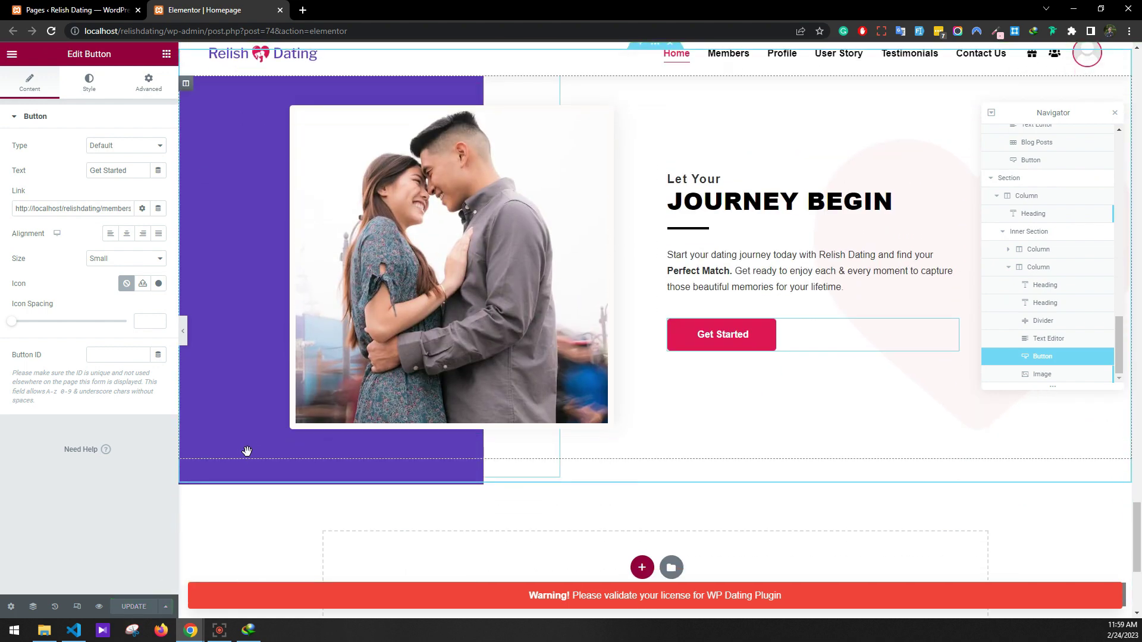
Leave Elementor, go to WPDating Settings and turn Force Profile On
click(280, 10)
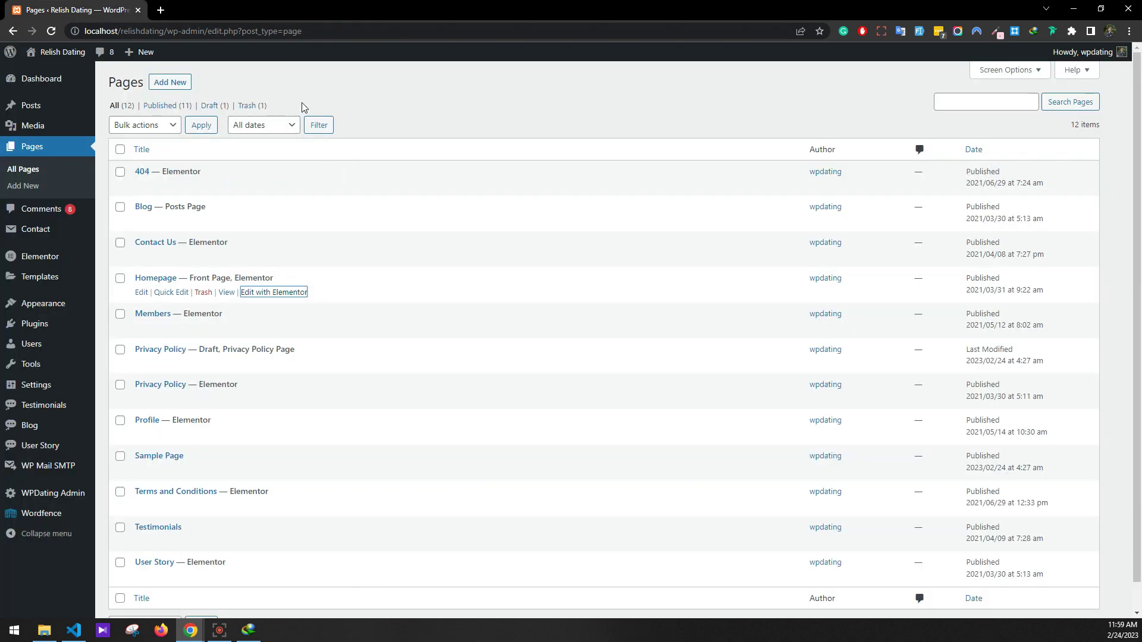
mouse_move(64, 495)
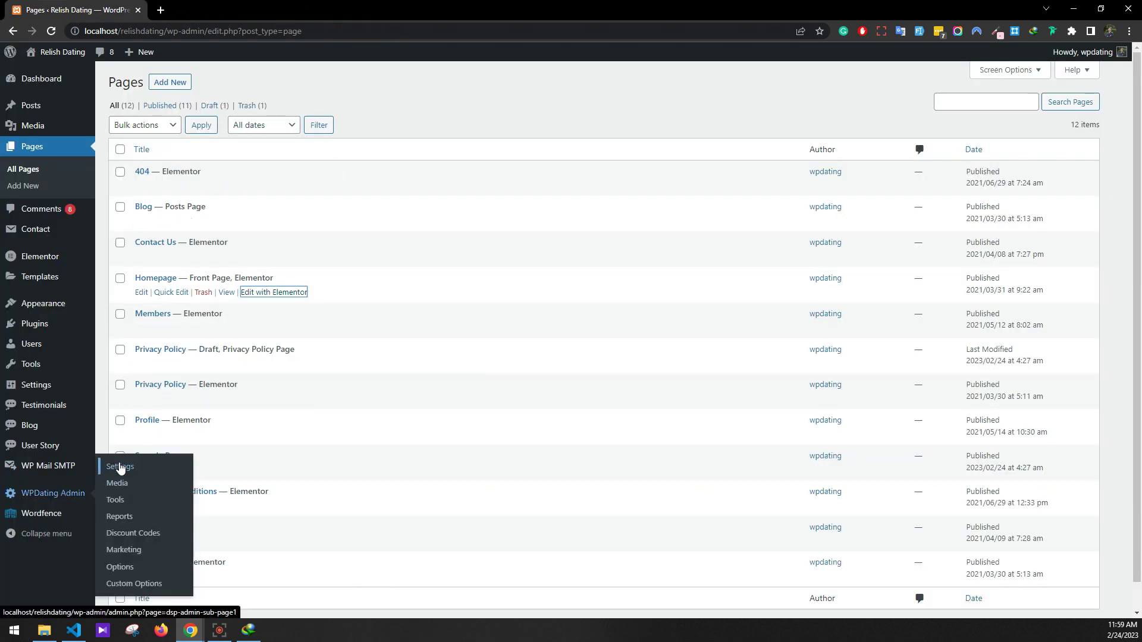
click(120, 468)
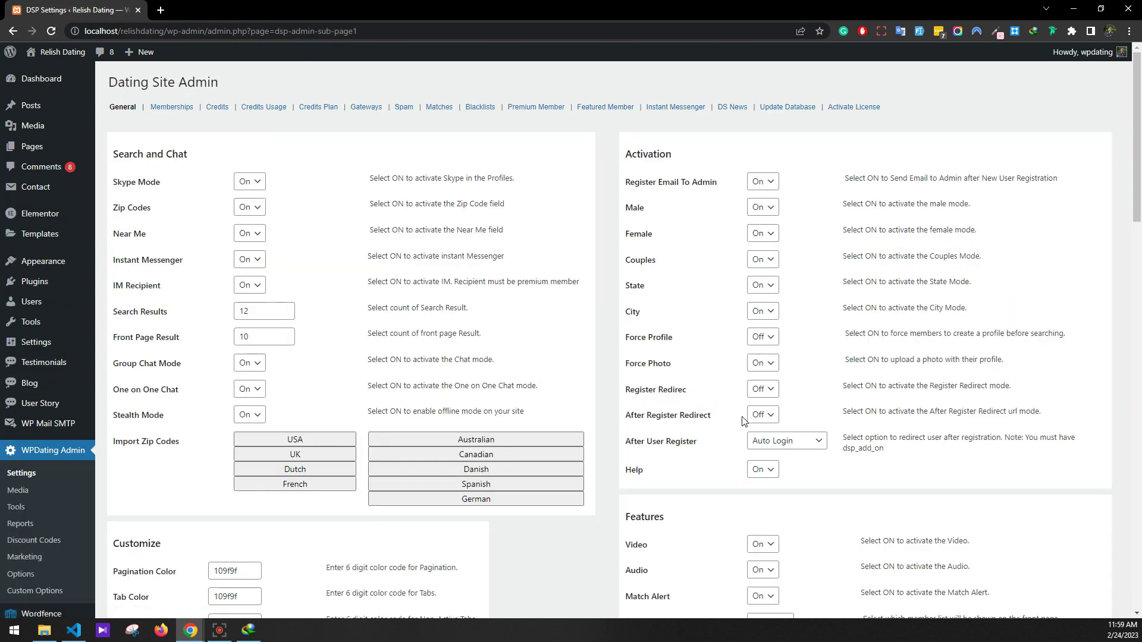
click(761, 346)
click(760, 350)
Set both Gender fields to Both and Enable Message to On
scroll(591, 391, down, 8)
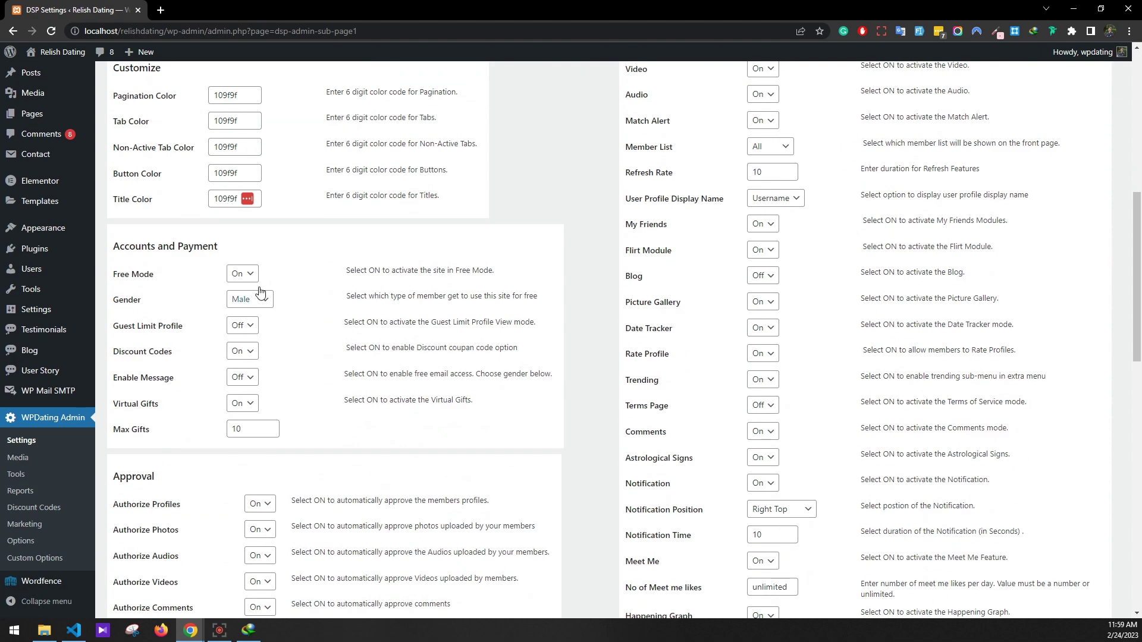
click(254, 299)
click(259, 337)
click(247, 377)
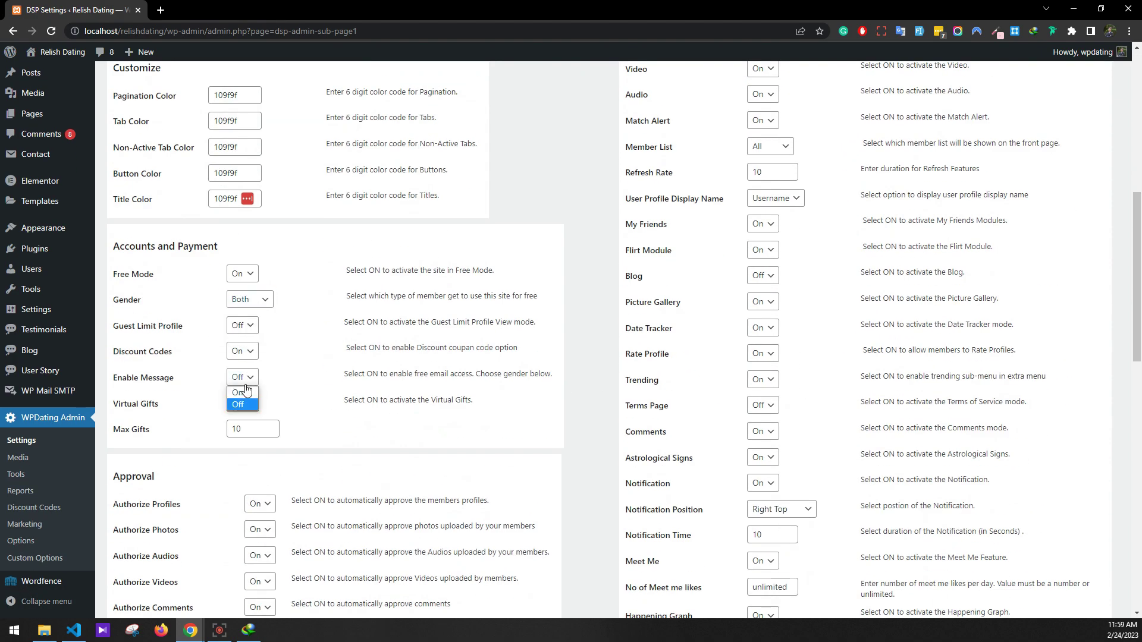
click(245, 391)
click(261, 410)
click(240, 442)
scroll(197, 488, down, 15)
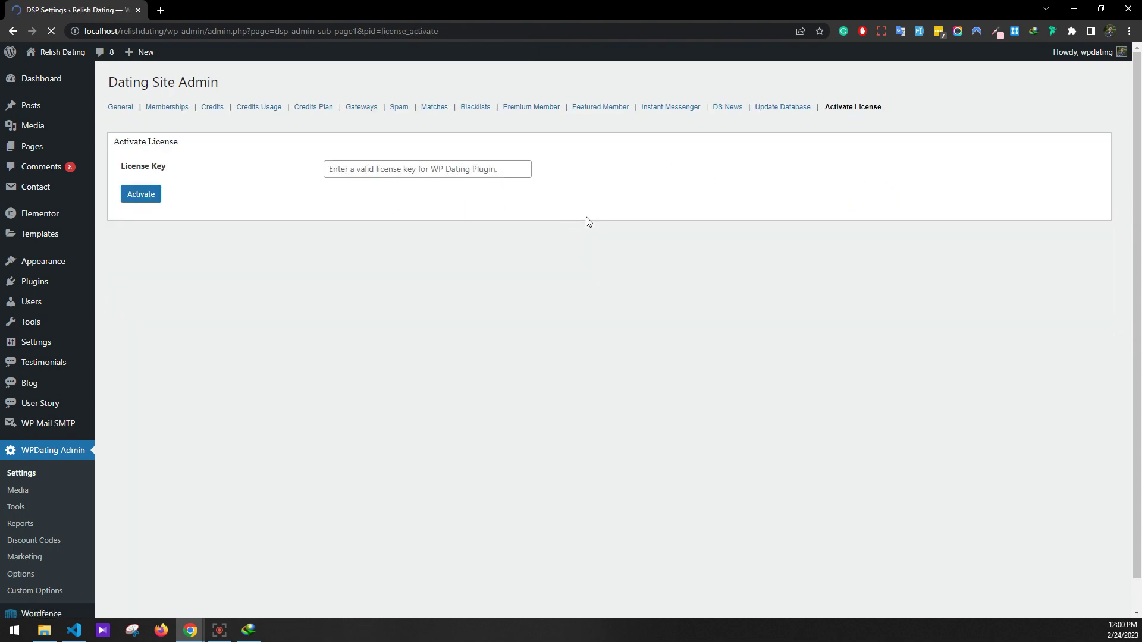
Dismiss the License Key autofill suggestions and go to the Update Database page
click(378, 170)
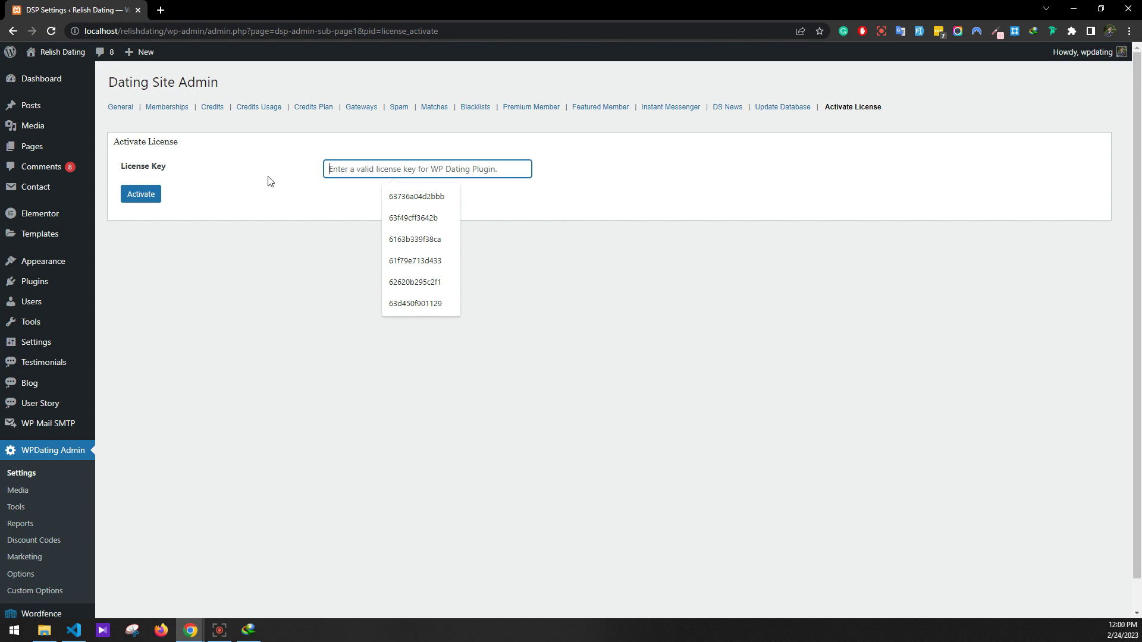
click(288, 305)
click(773, 112)
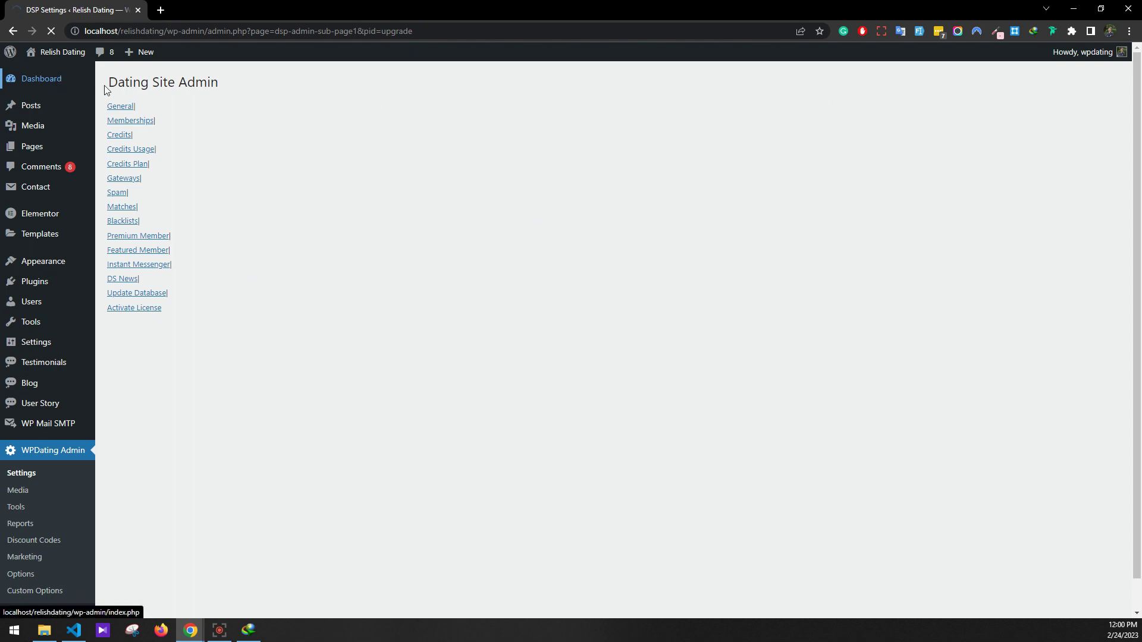
Visit the live Relish Dating site and scroll through the whole homepage
mouse_move(59, 54)
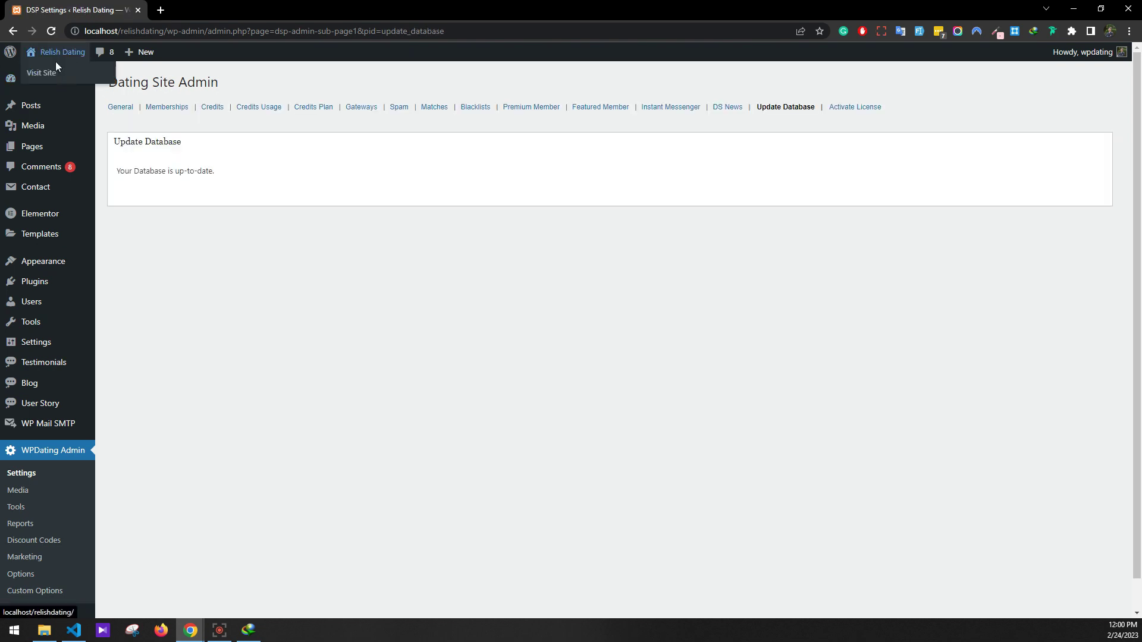
click(43, 74)
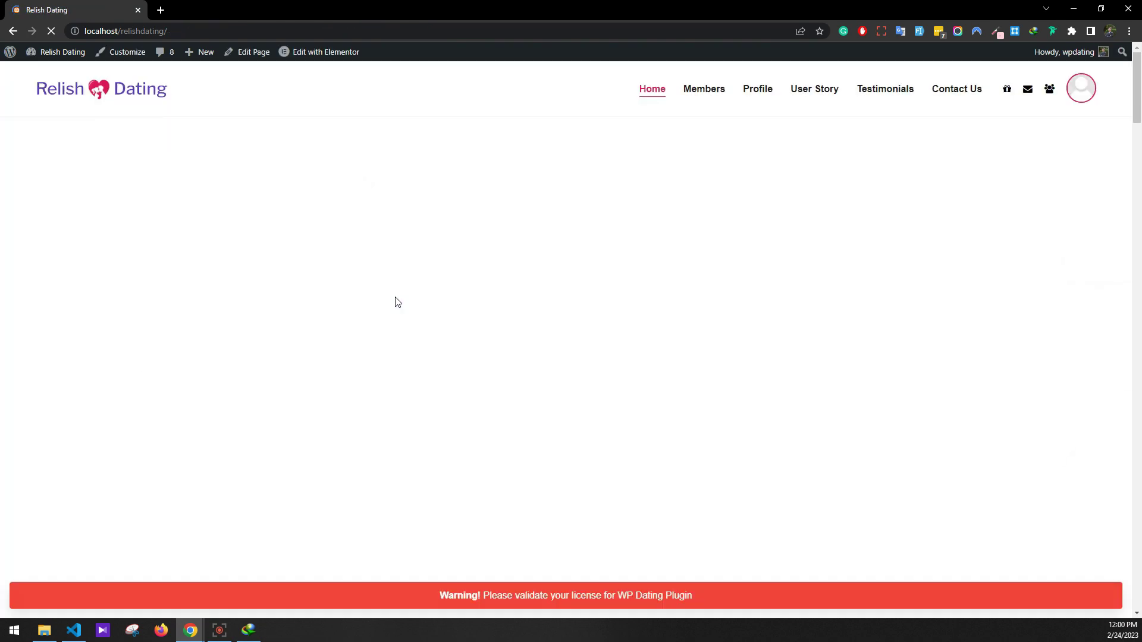
scroll(635, 217, down, 15)
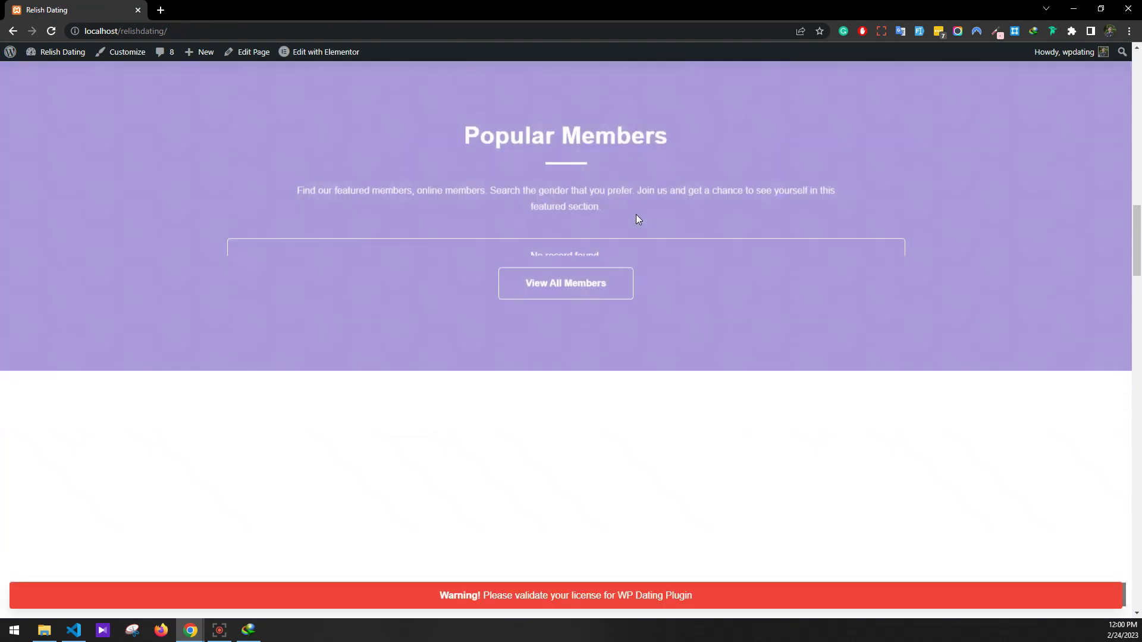
scroll(635, 217, up, 10)
scroll(634, 223, down, 15)
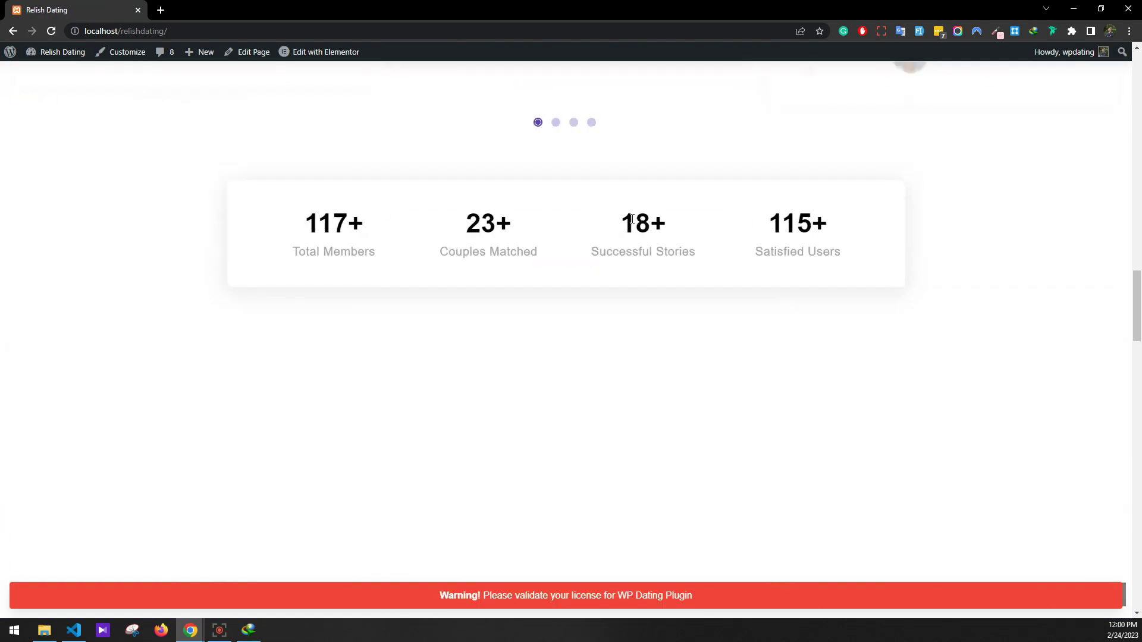
scroll(631, 218, up, 3)
scroll(631, 218, down, 20)
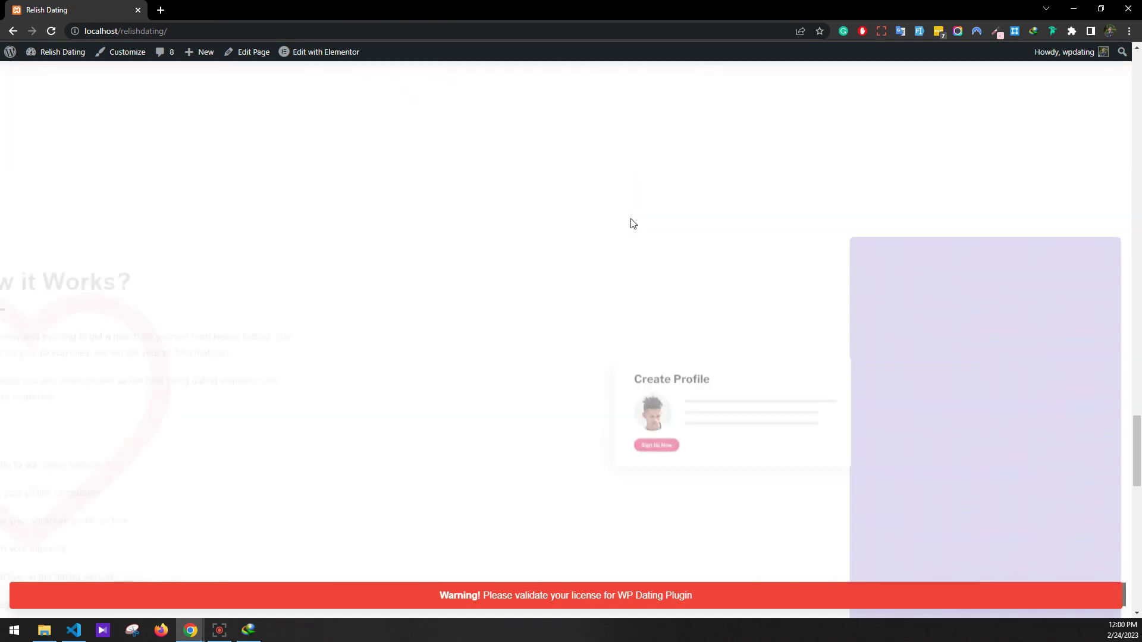
scroll(804, 352, down, 8)
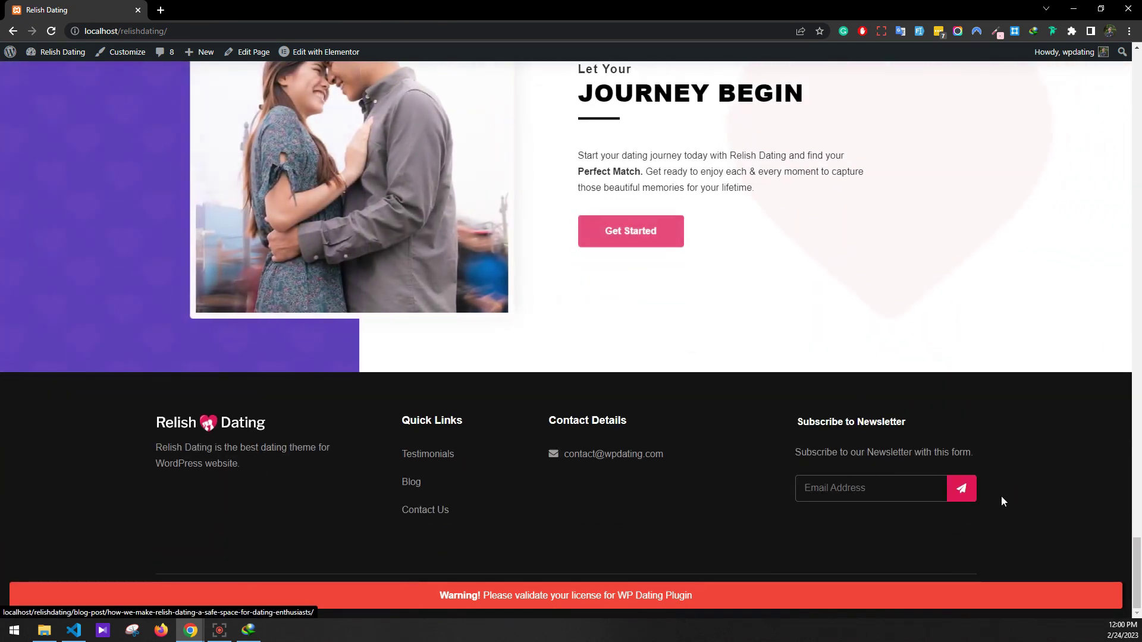
drag(1136, 571, 1137, 65)
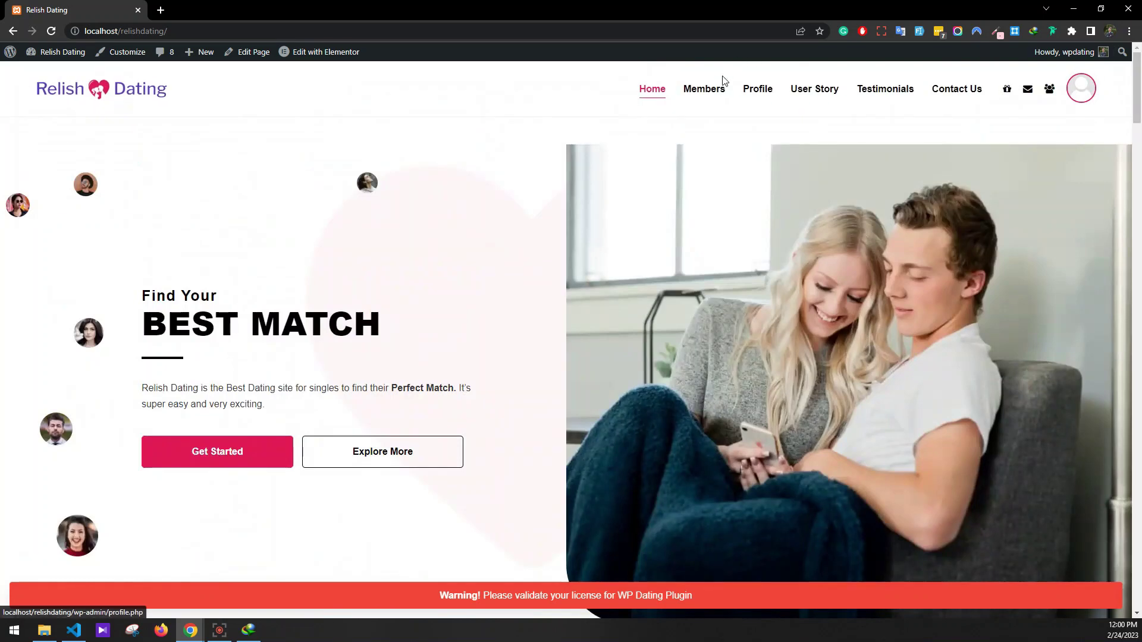
Browse the site's Members, Profile and User Story pages from the menu
click(705, 91)
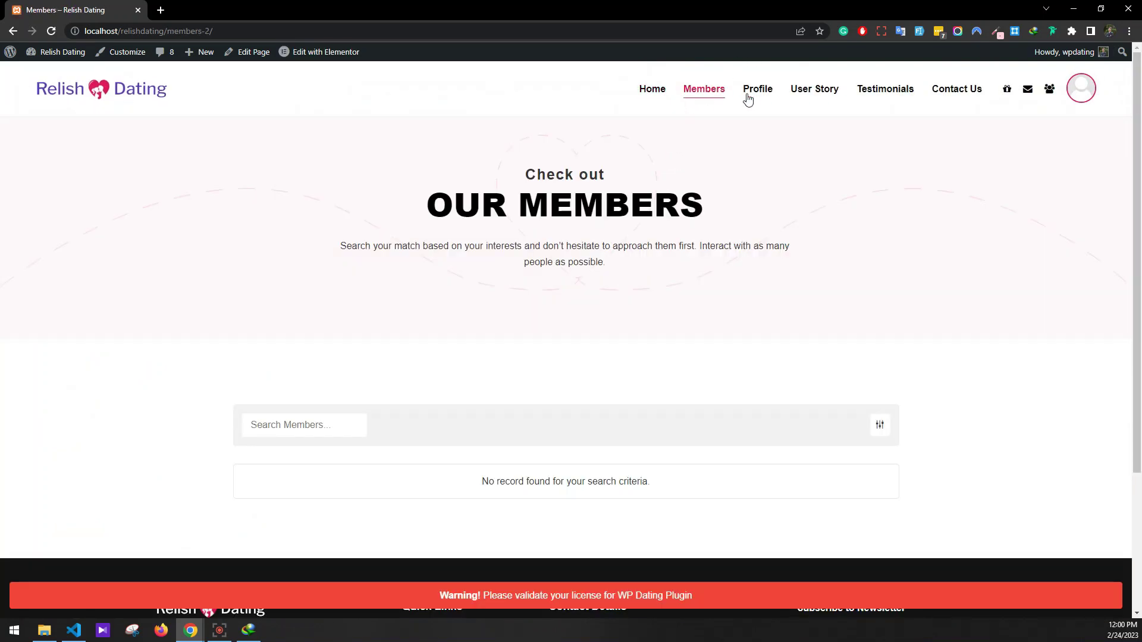
click(754, 97)
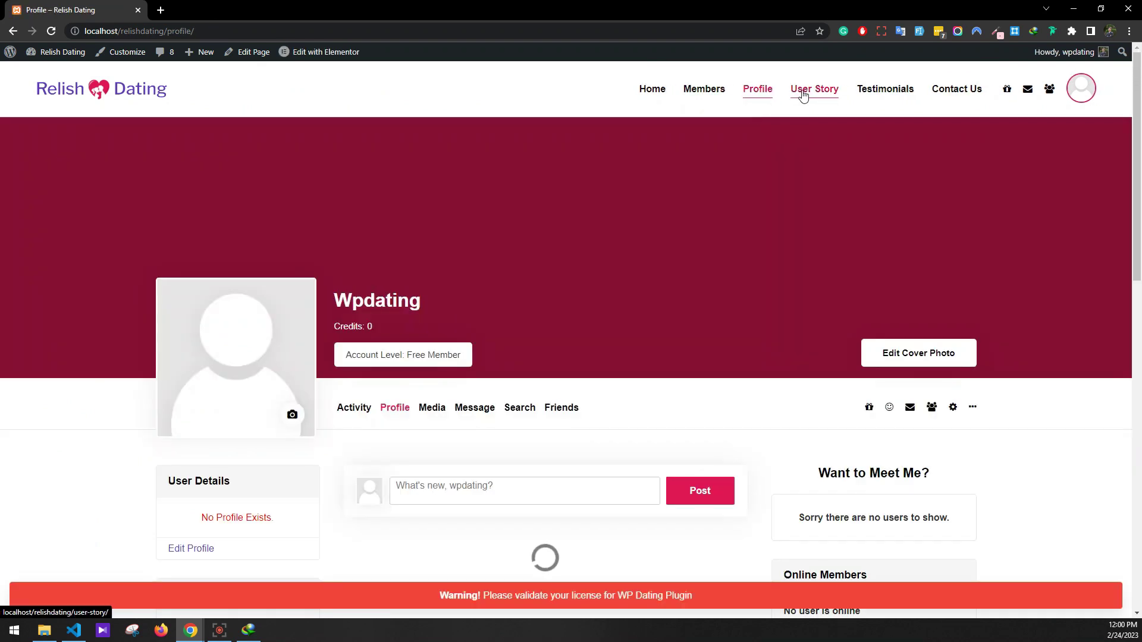
click(802, 96)
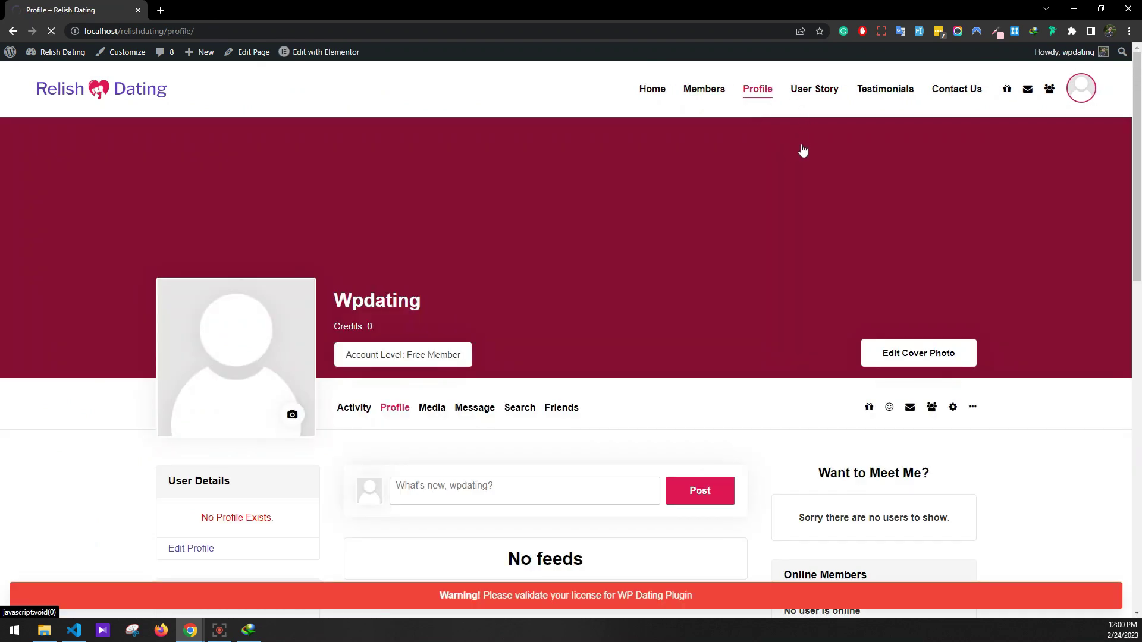